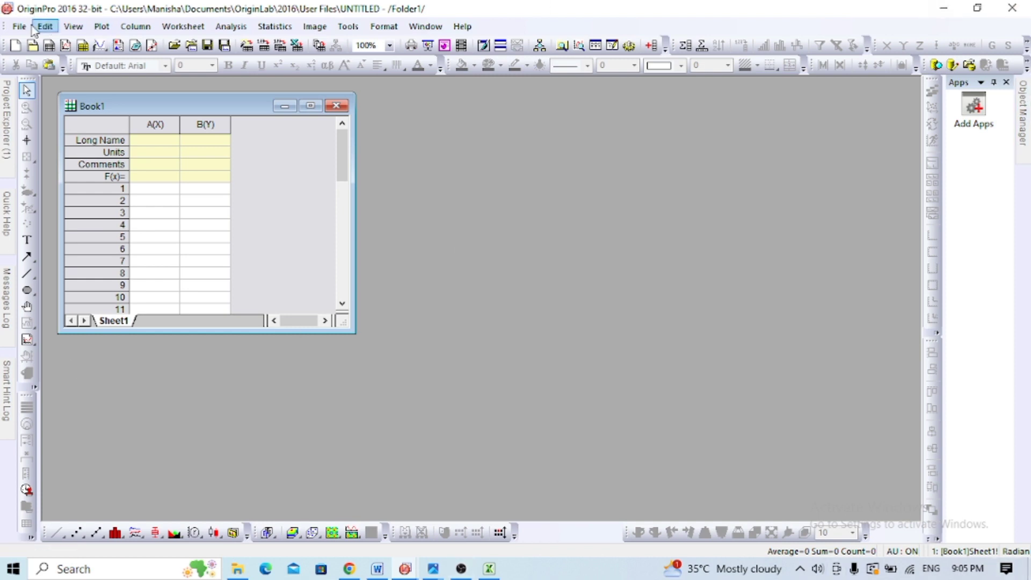
Step: Open the Tools menu in the menu bar to reach the Digitizer
click(349, 27)
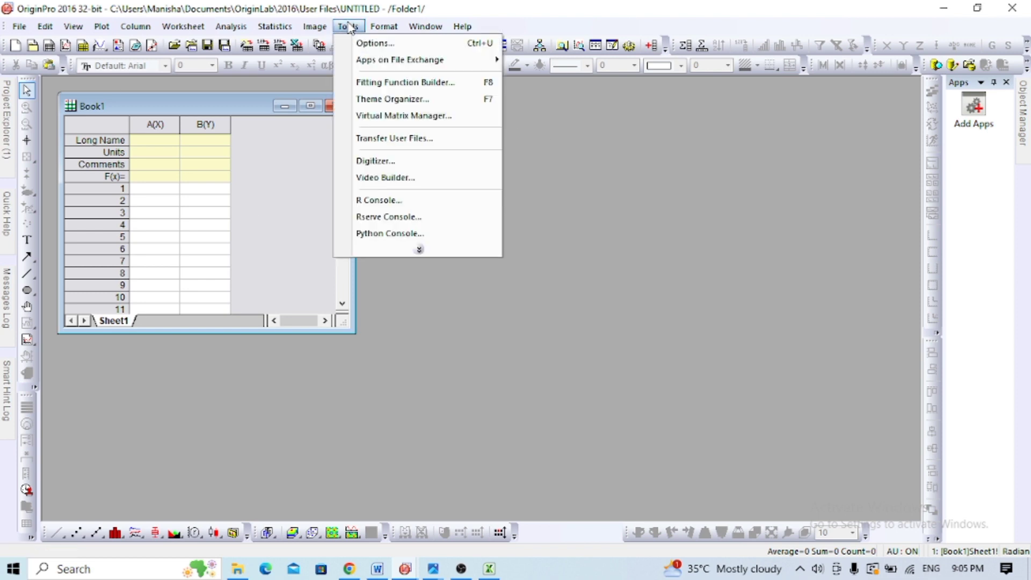
Step: Launch the Digitizer and import the 'gibbs new' picture from Pictures
click(366, 160)
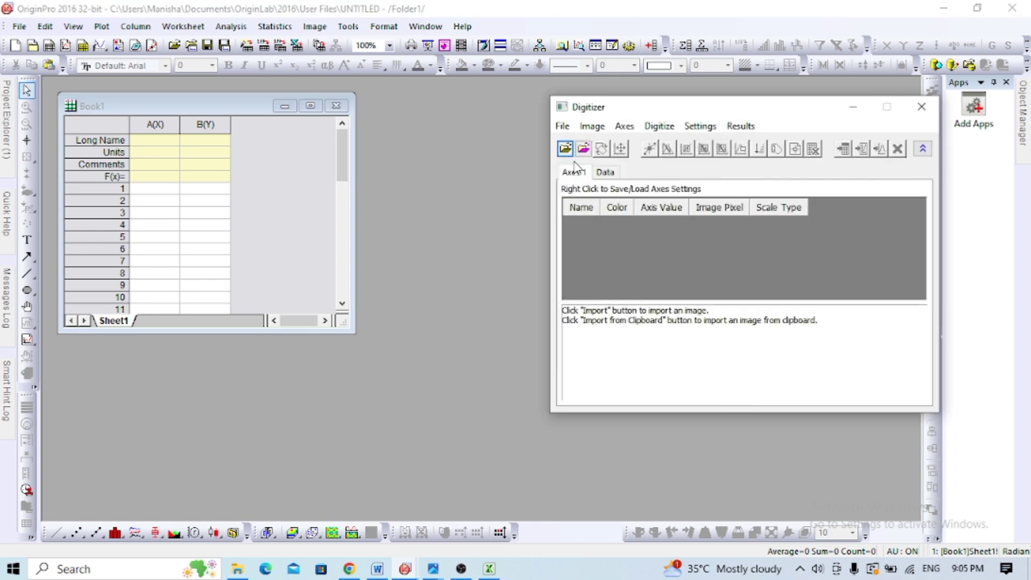
click(562, 127)
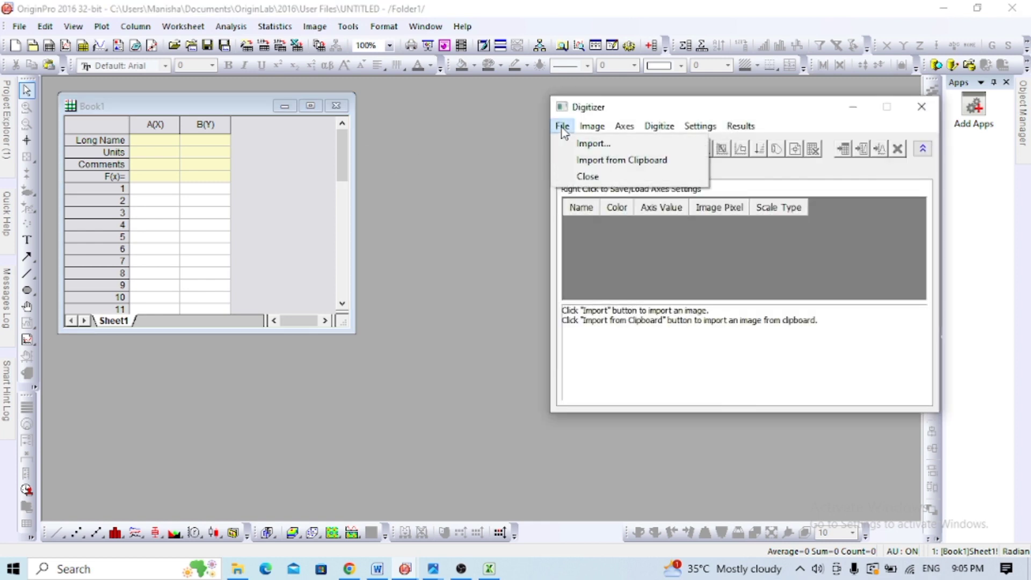
click(588, 144)
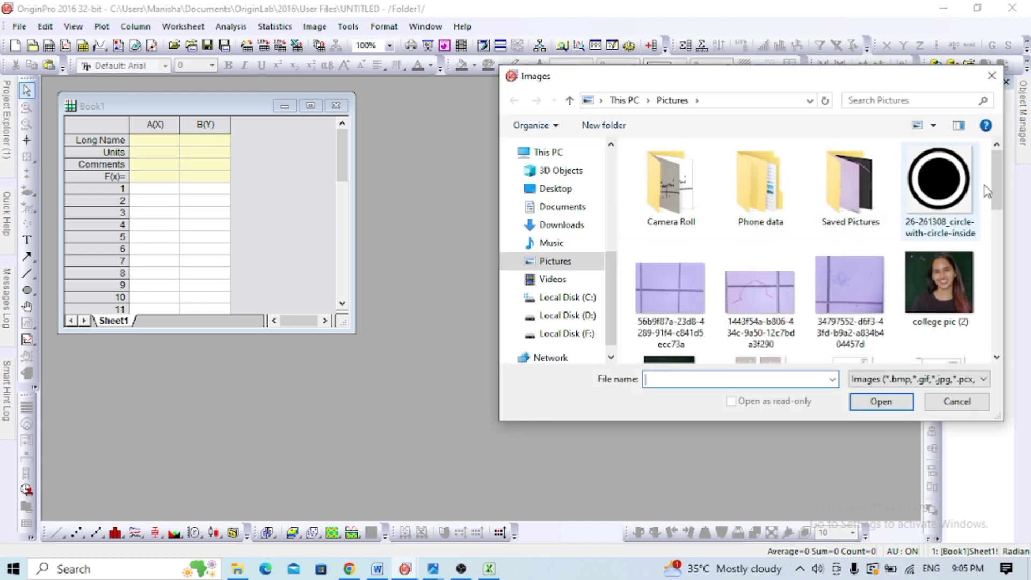
scroll(994, 191, down, 3)
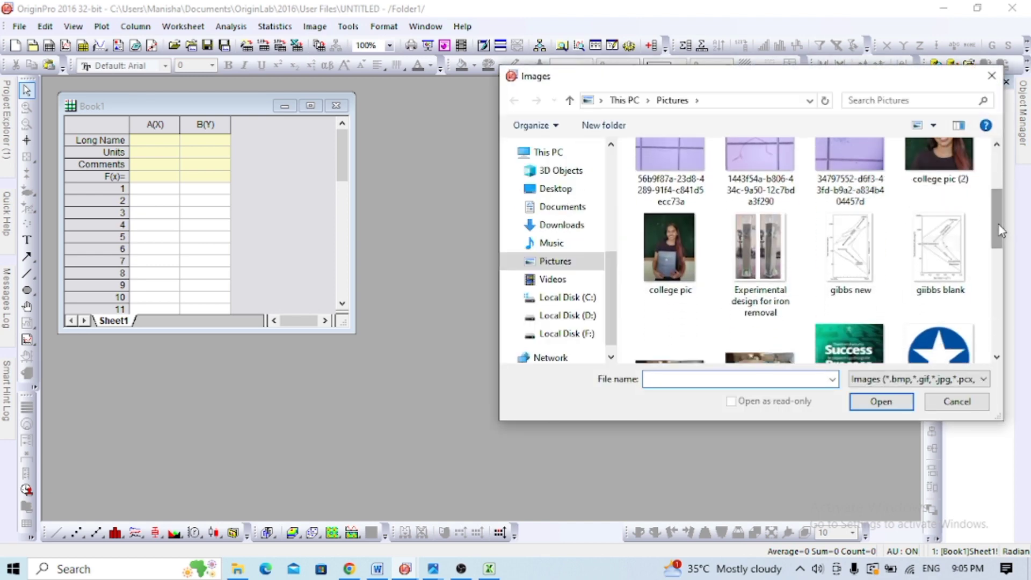
click(853, 268)
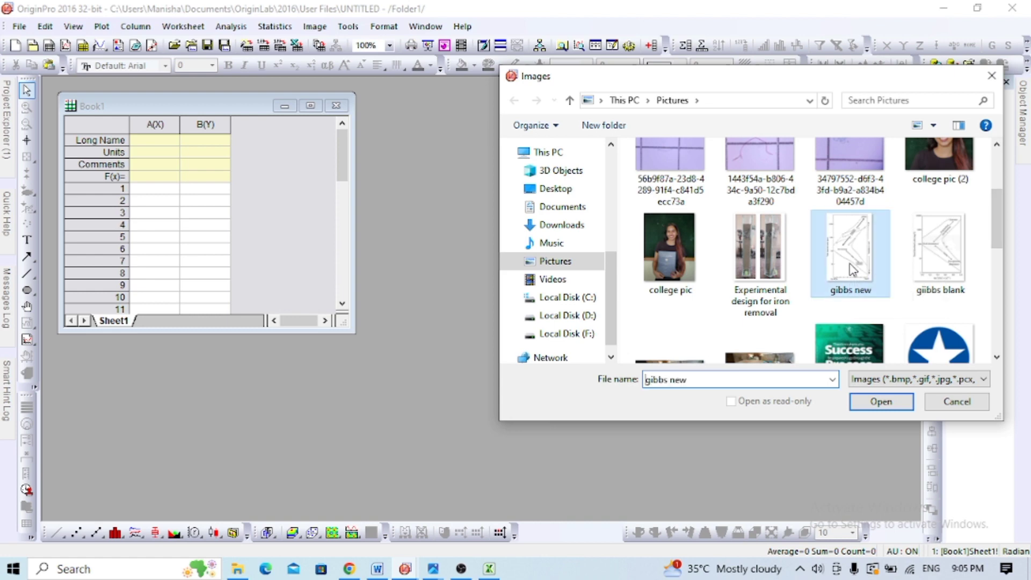
click(874, 403)
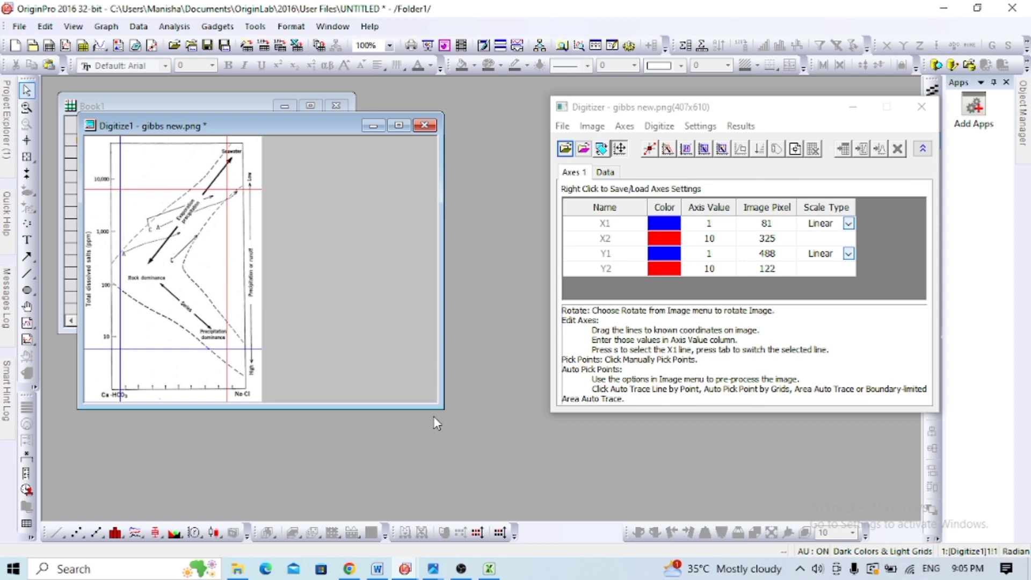
Step: Enlarge the Digitize1 window and place the X1 line on the plot's left border
drag(441, 411, 471, 515)
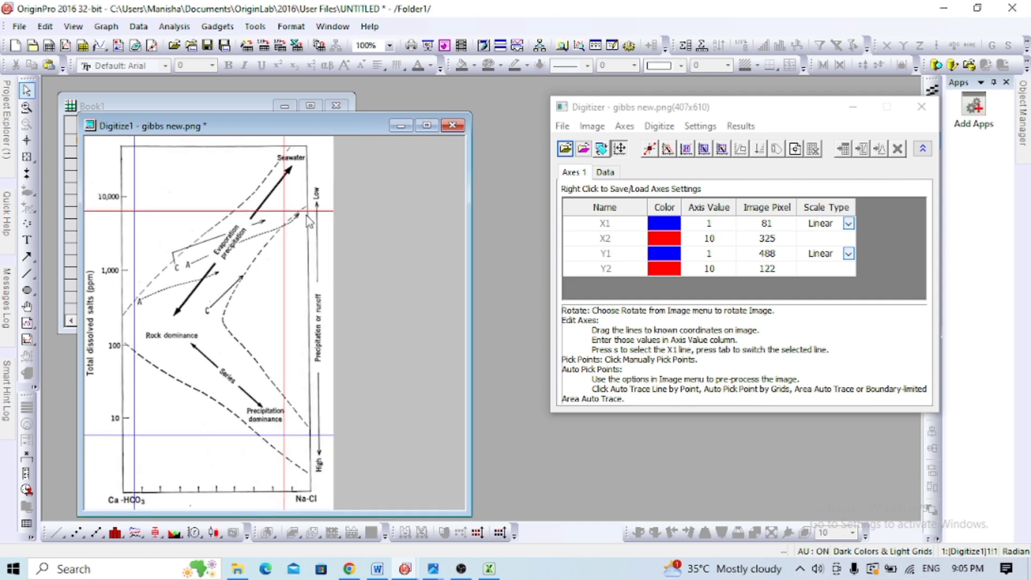
drag(303, 128, 280, 104)
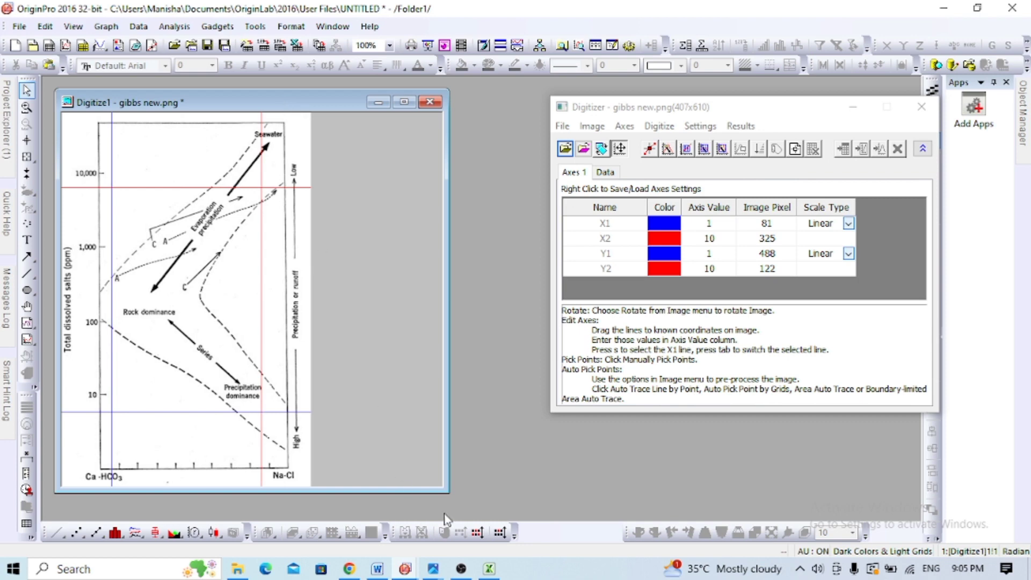
drag(448, 494, 459, 516)
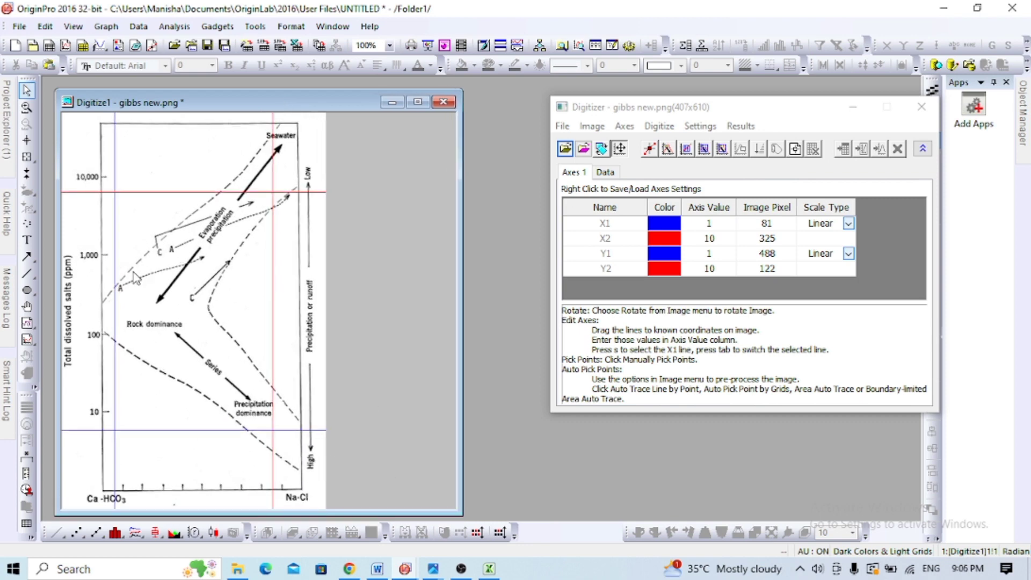
click(116, 290)
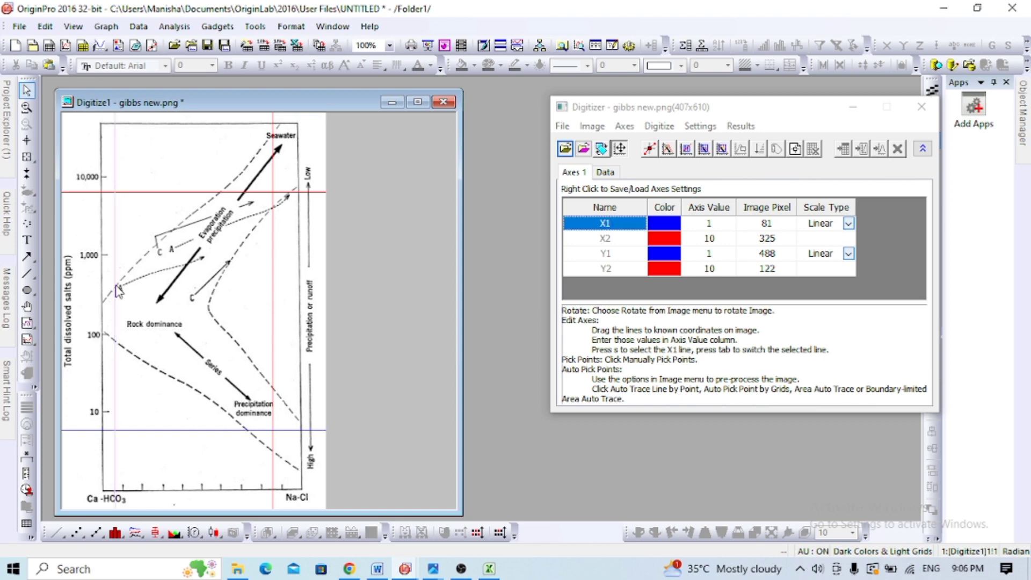
click(132, 397)
click(115, 379)
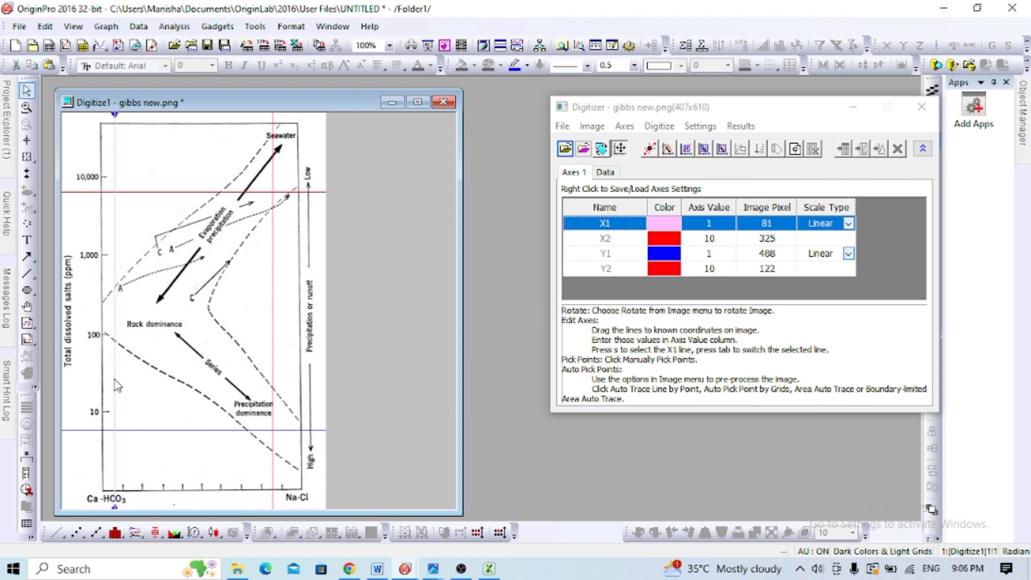
drag(114, 379, 102, 379)
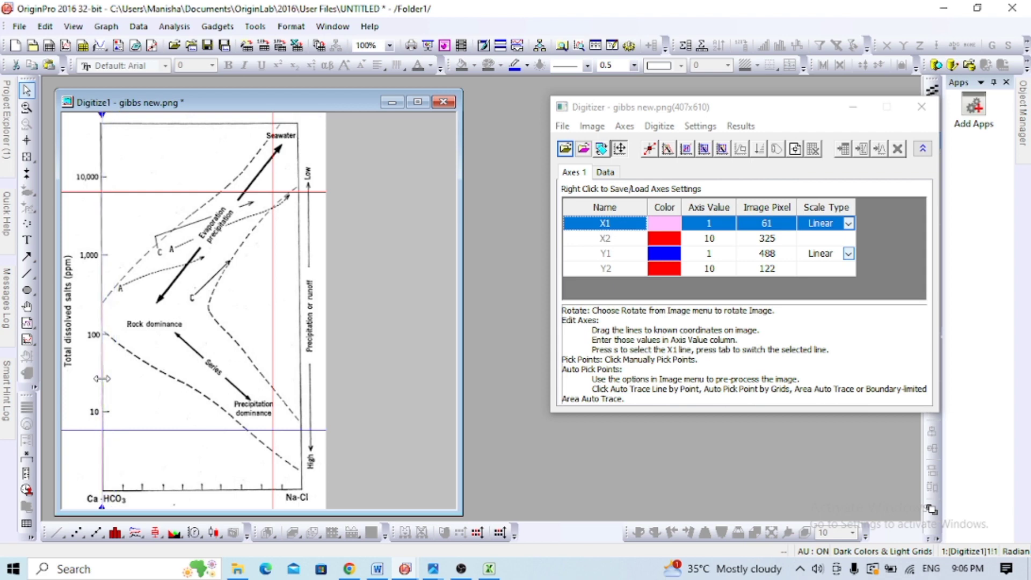
click(195, 437)
Step: Place the Y1, X2 and Y2 lines on the bottom, right and top borders
click(182, 430)
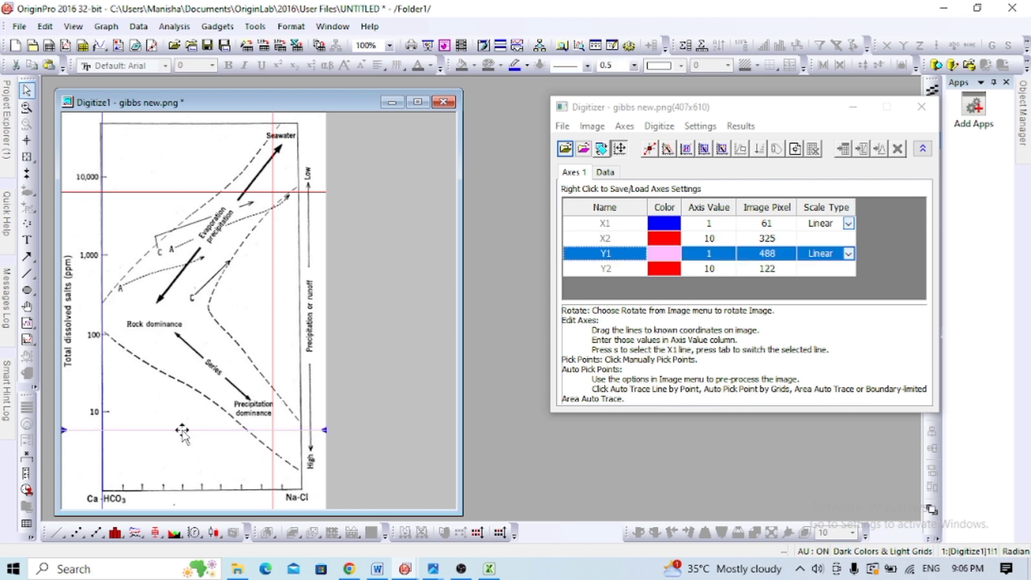
drag(182, 429, 185, 489)
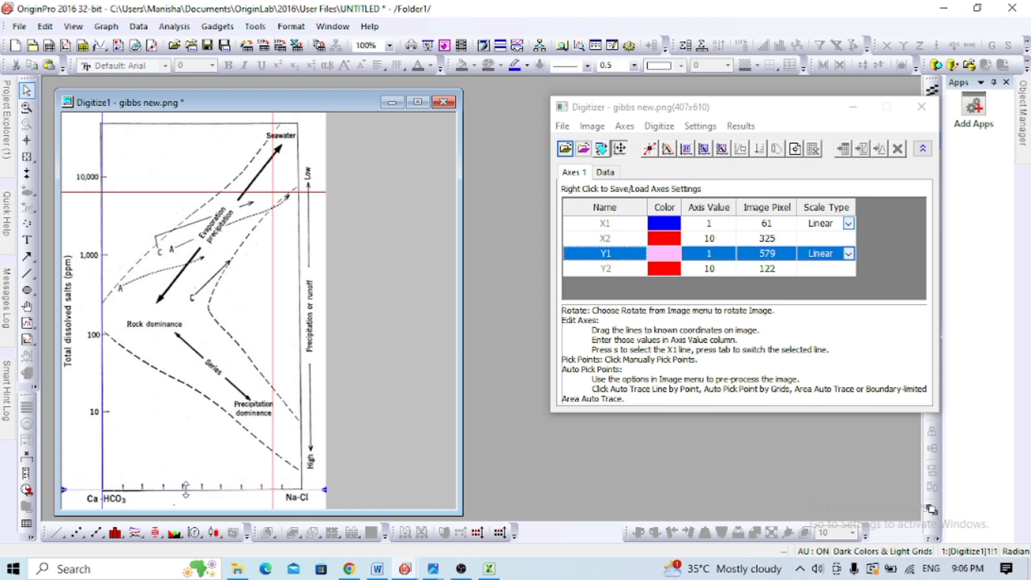
click(275, 413)
click(273, 398)
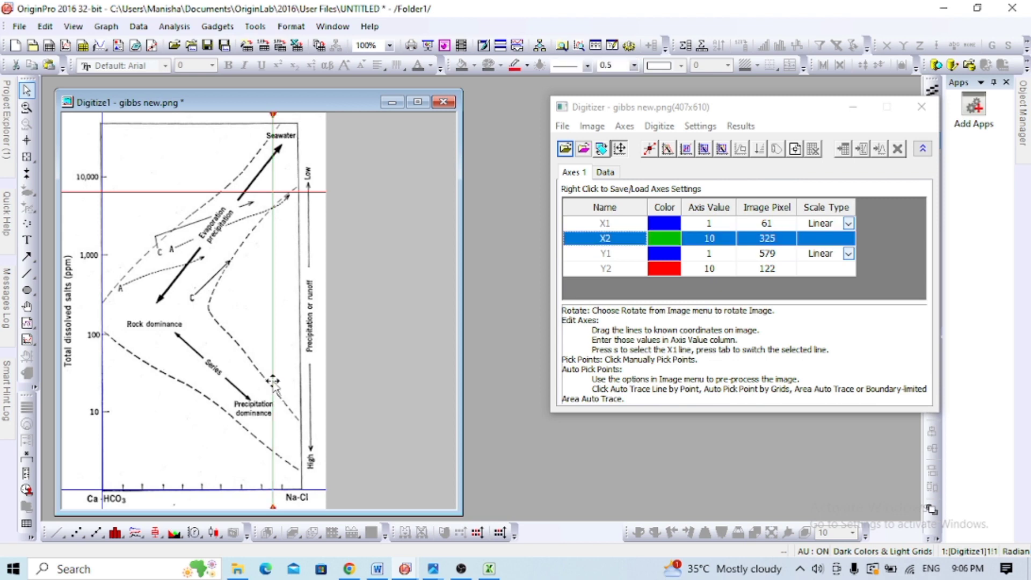
drag(273, 380, 301, 379)
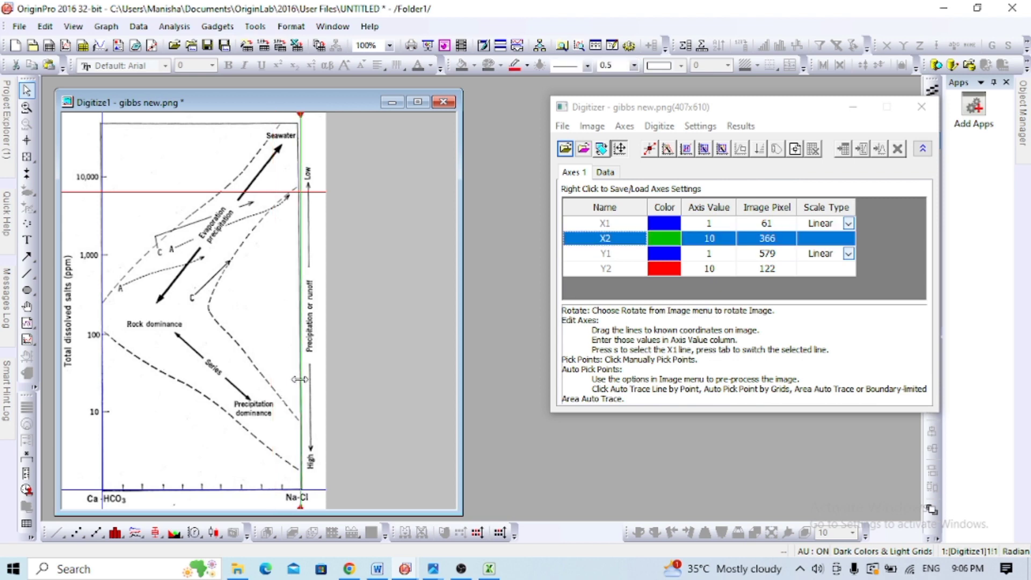
click(200, 192)
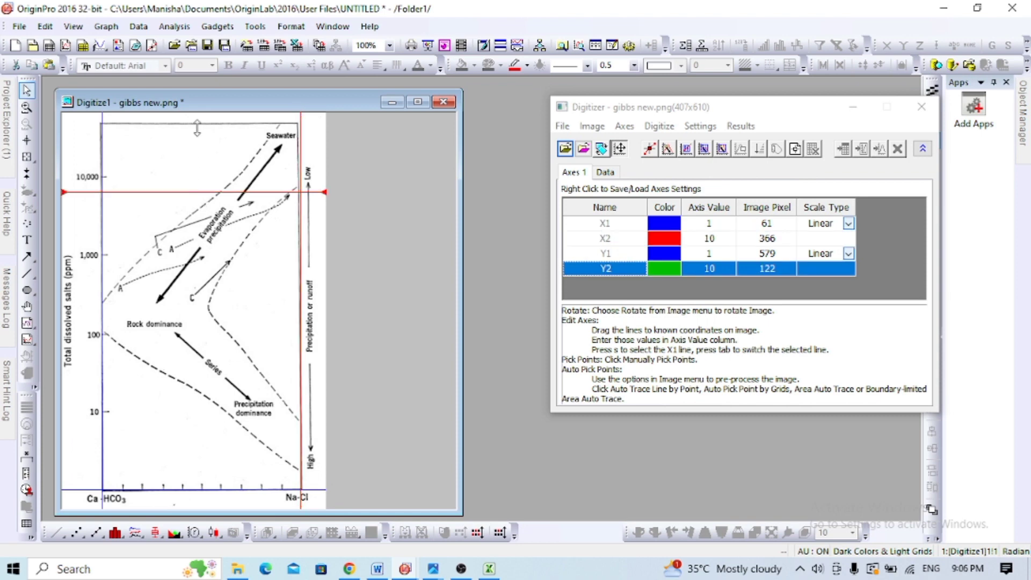
drag(197, 128, 197, 123)
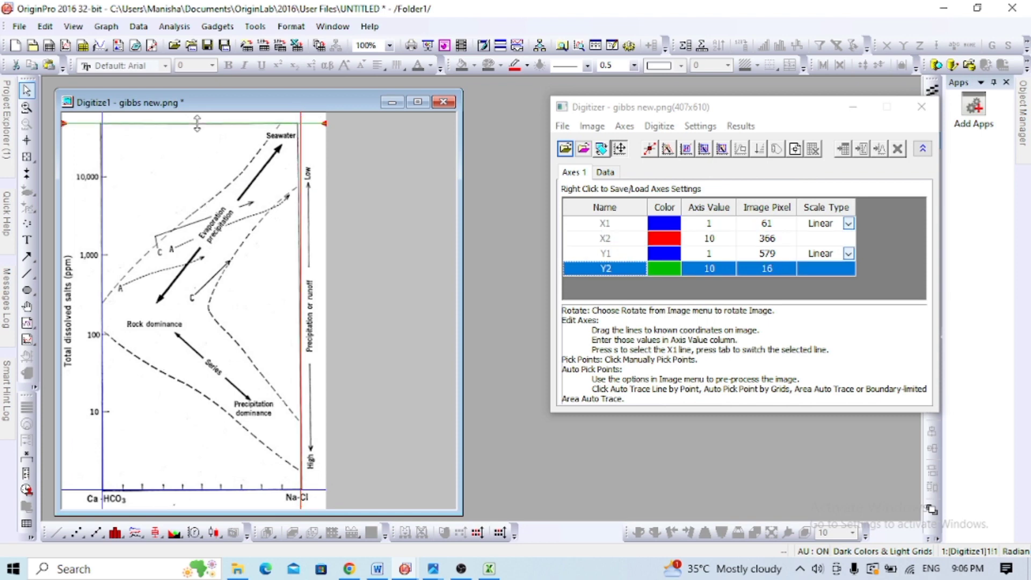
click(388, 161)
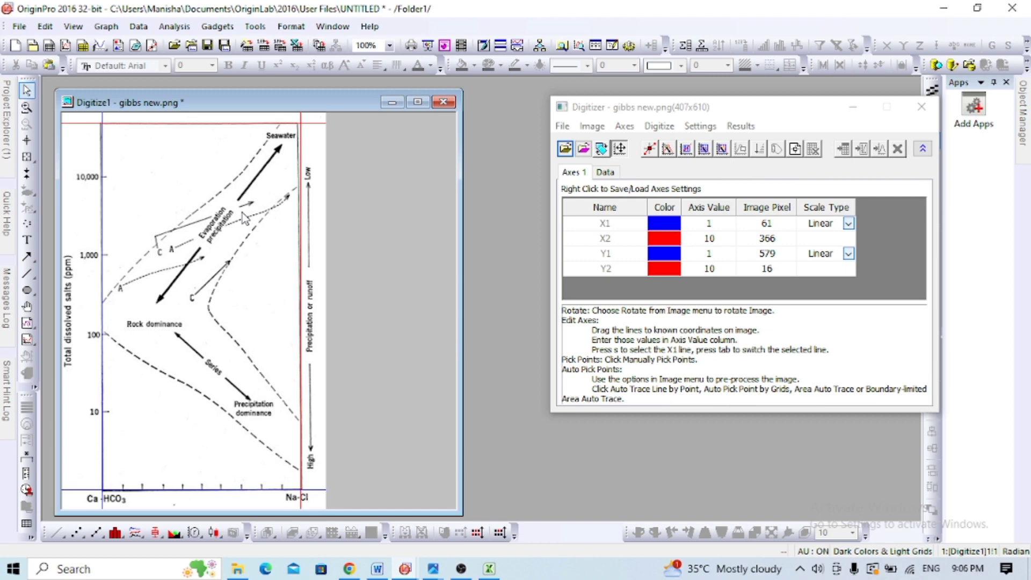
Step: Enter axis values X1 = 0, X2 = 1 and keep Y1 at 1
click(707, 224)
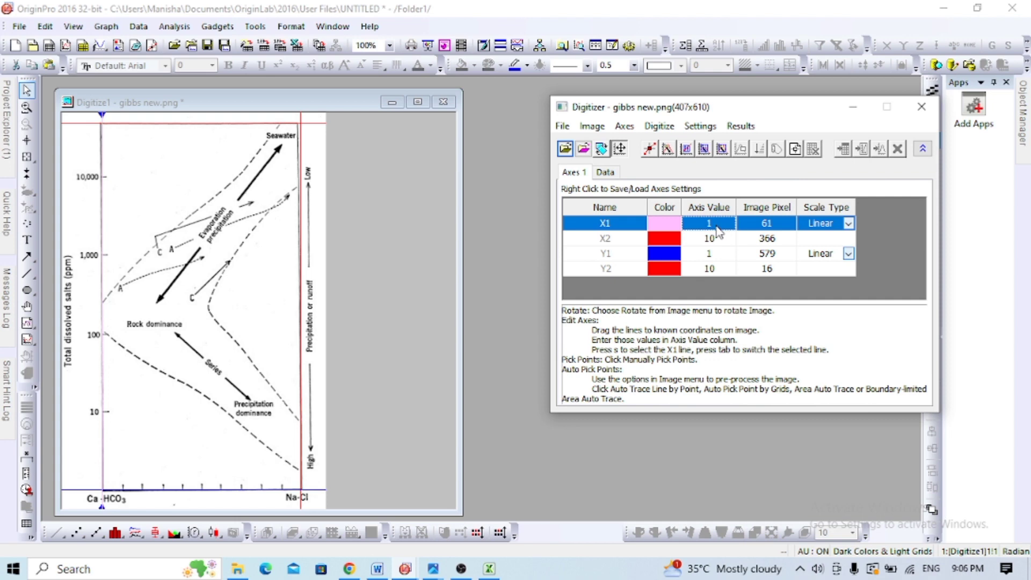
click(717, 226)
text(0)
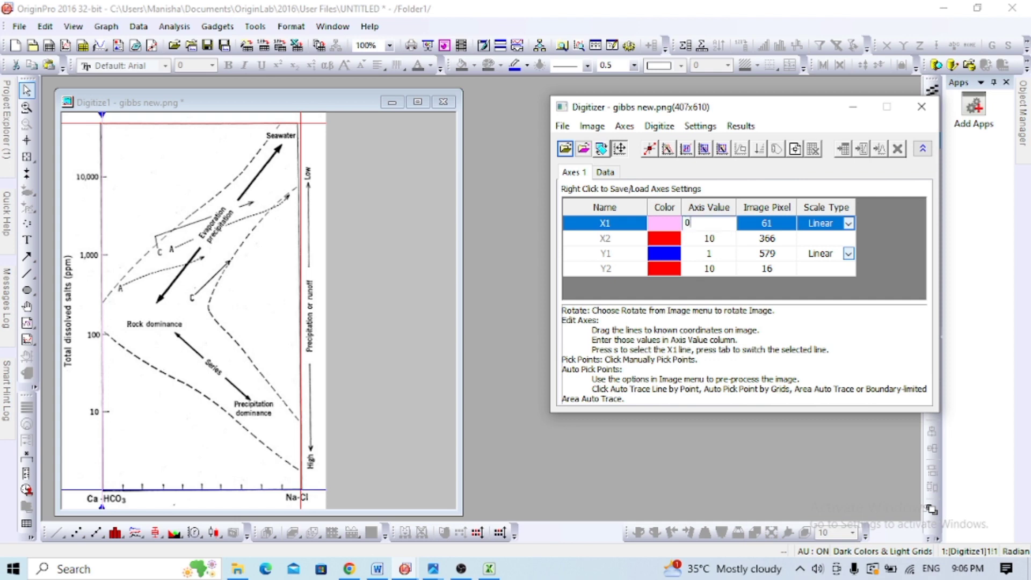
click(710, 240)
click(708, 239)
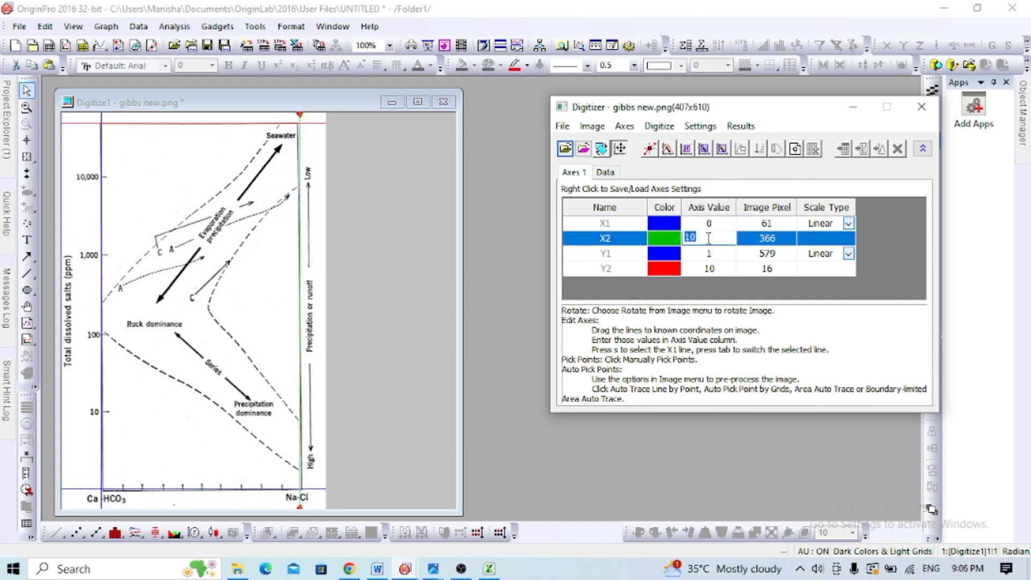
text(1)
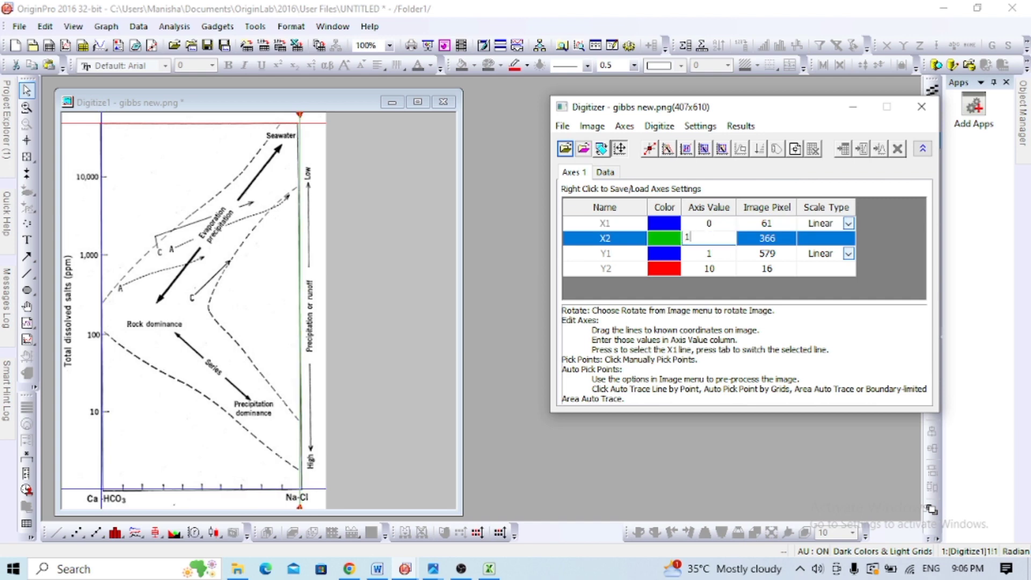
click(710, 254)
click(719, 252)
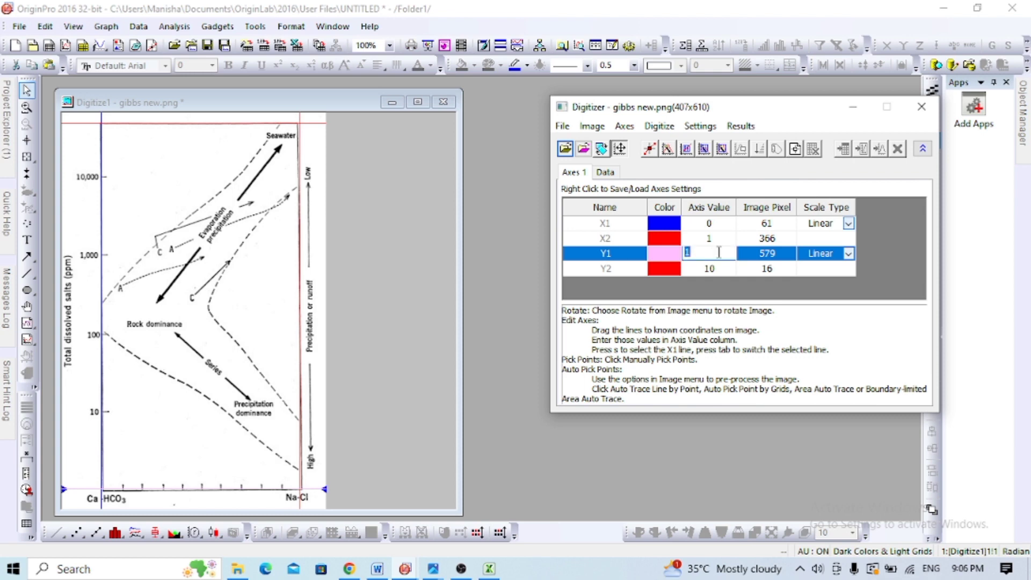
click(713, 268)
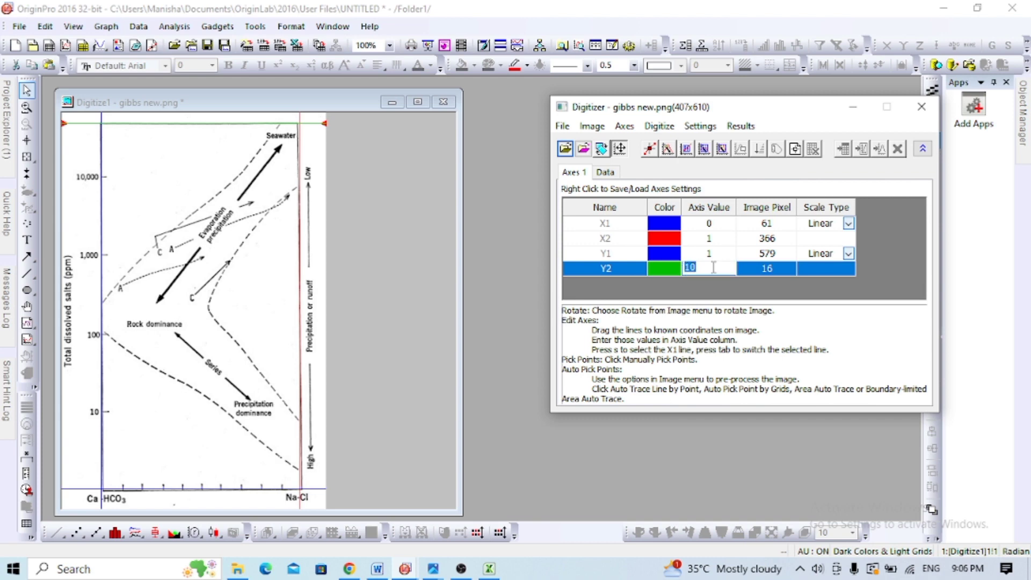
Step: Set the Y2 axis value to 66000, correcting the entry
text(6)
text(0)
key(BackSpace)
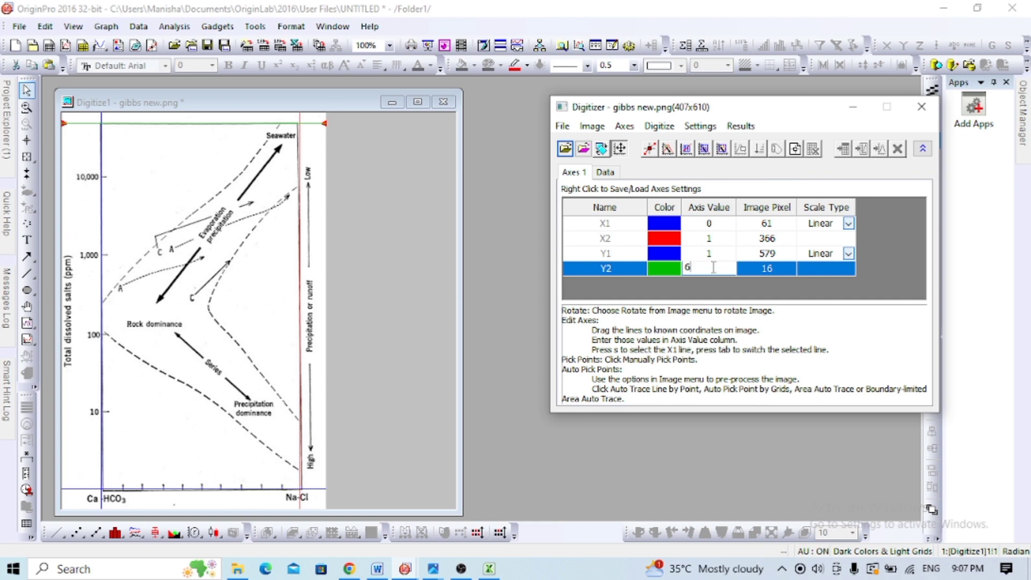
text(60000)
click(837, 294)
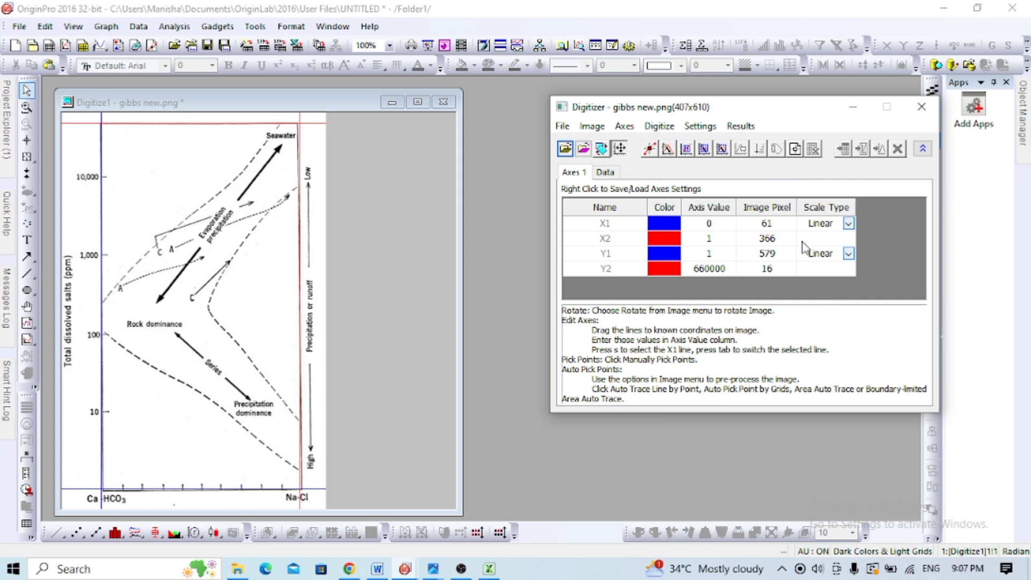
click(726, 270)
click(725, 268)
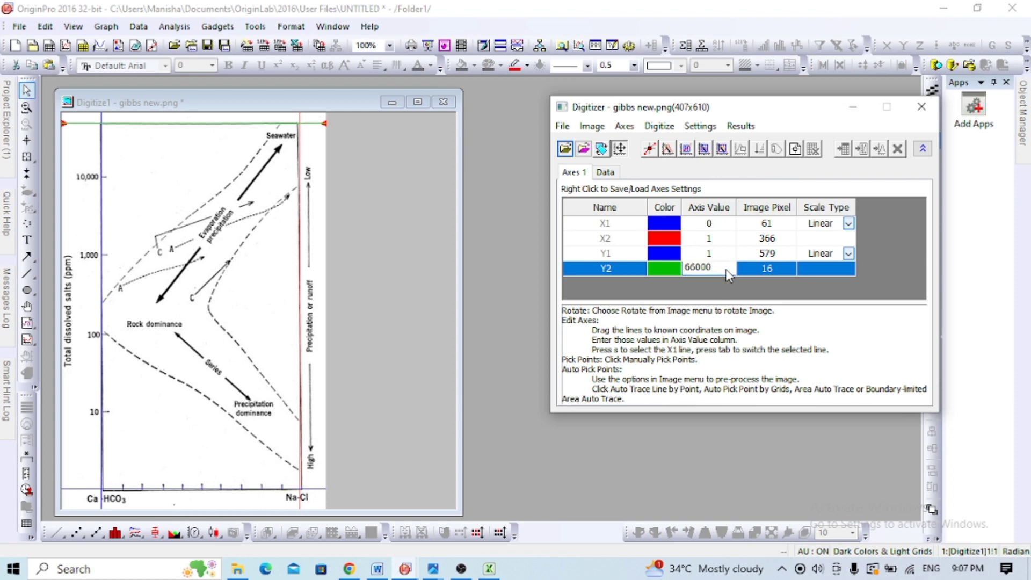
click(778, 299)
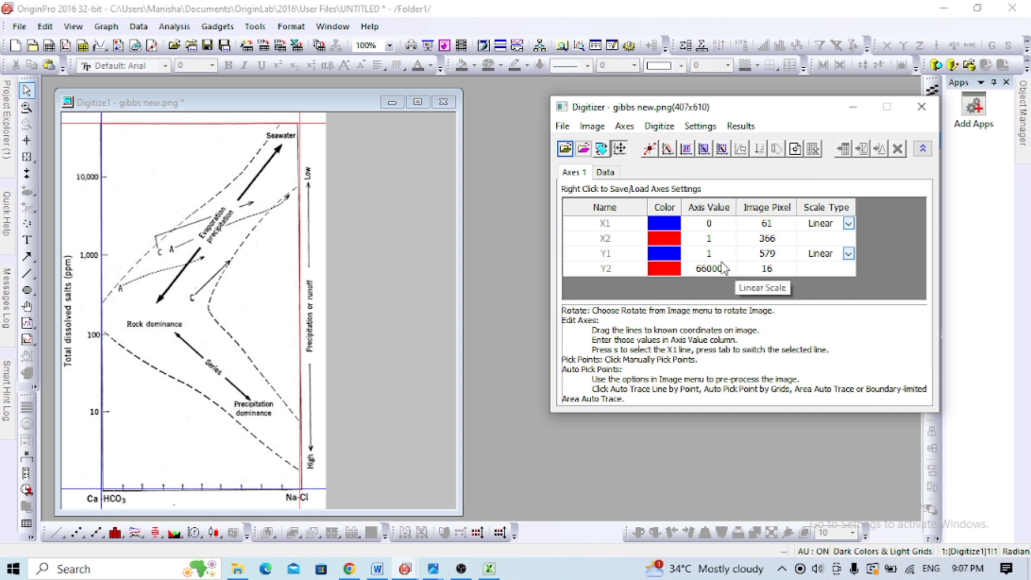
Step: Change the Y1 row's scale type from Linear to Log10
click(850, 254)
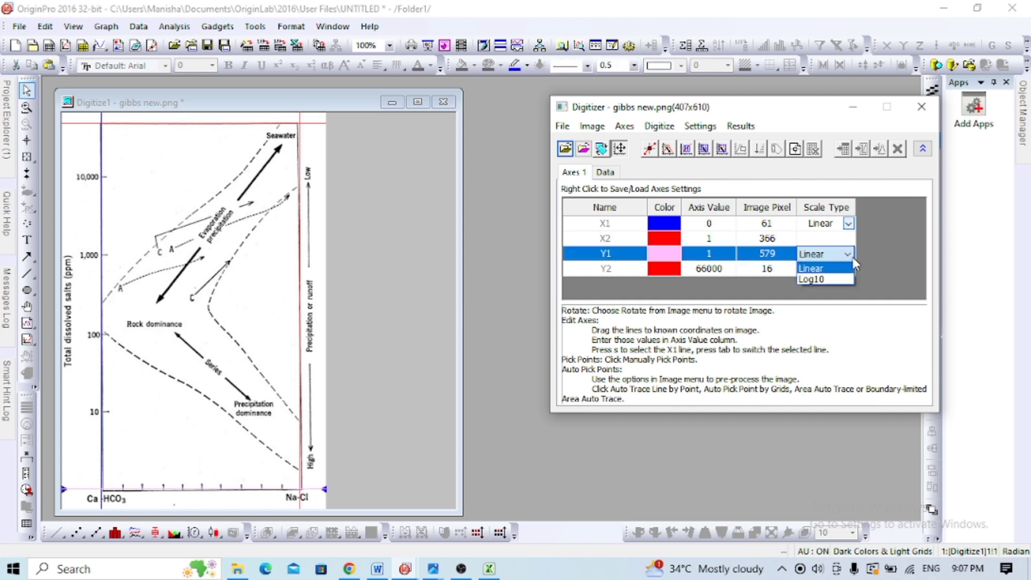
click(822, 279)
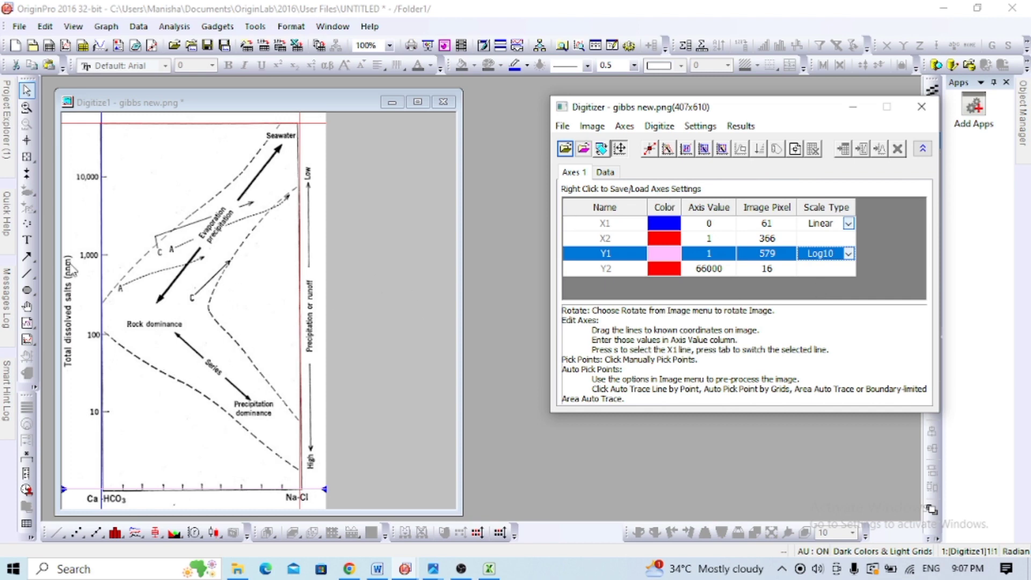
Step: Manually pick points along the dashed curve from the Na-Cl end up-left to the 100 tick
click(650, 153)
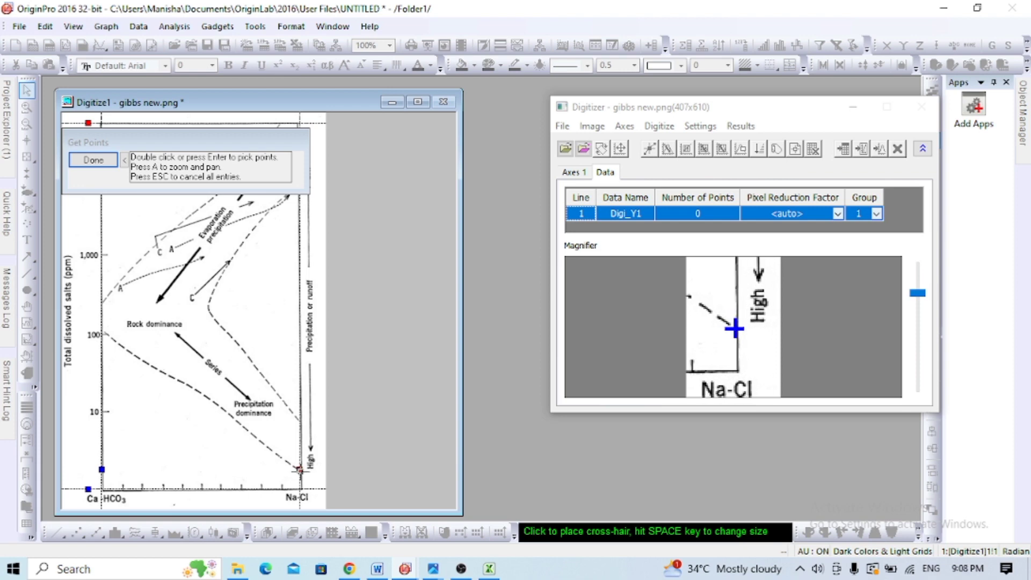
double_click(300, 469)
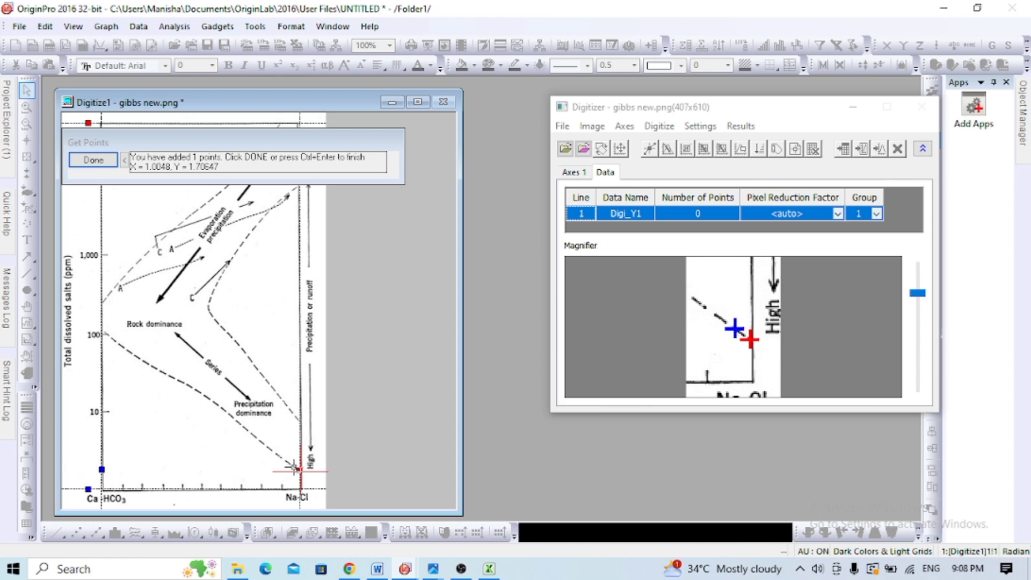
click(294, 467)
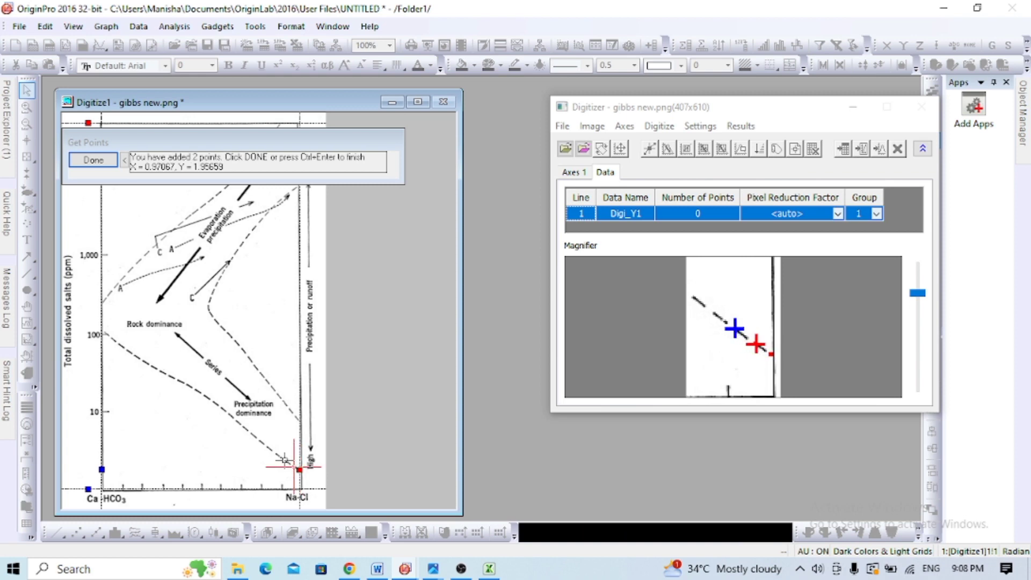
click(283, 458)
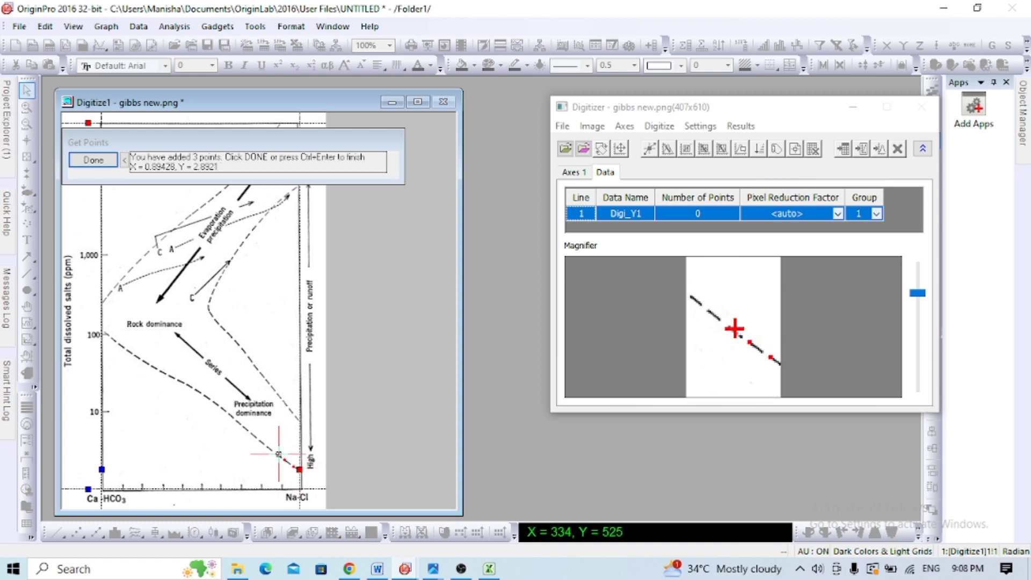
click(270, 449)
click(268, 447)
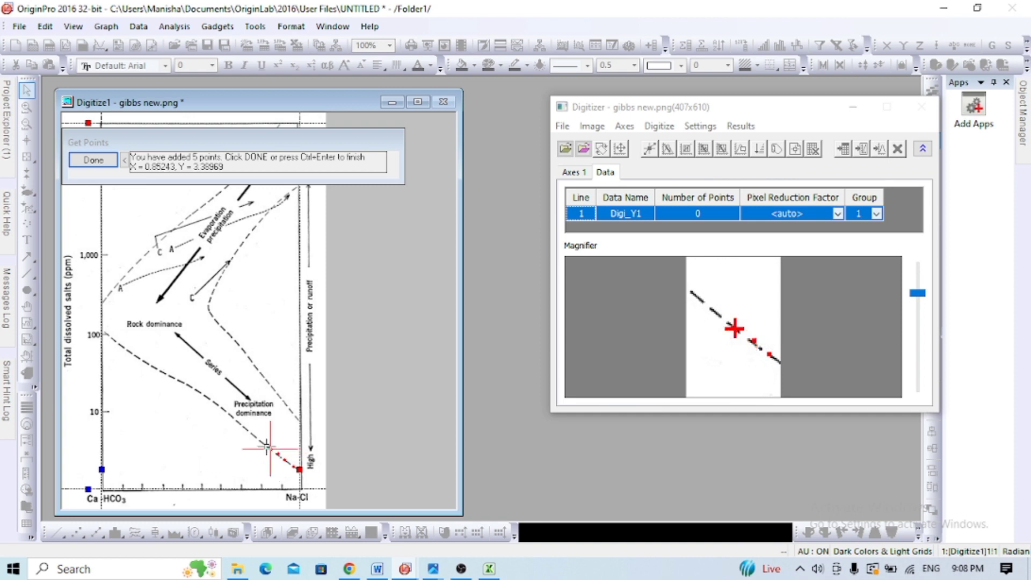
click(261, 442)
click(246, 428)
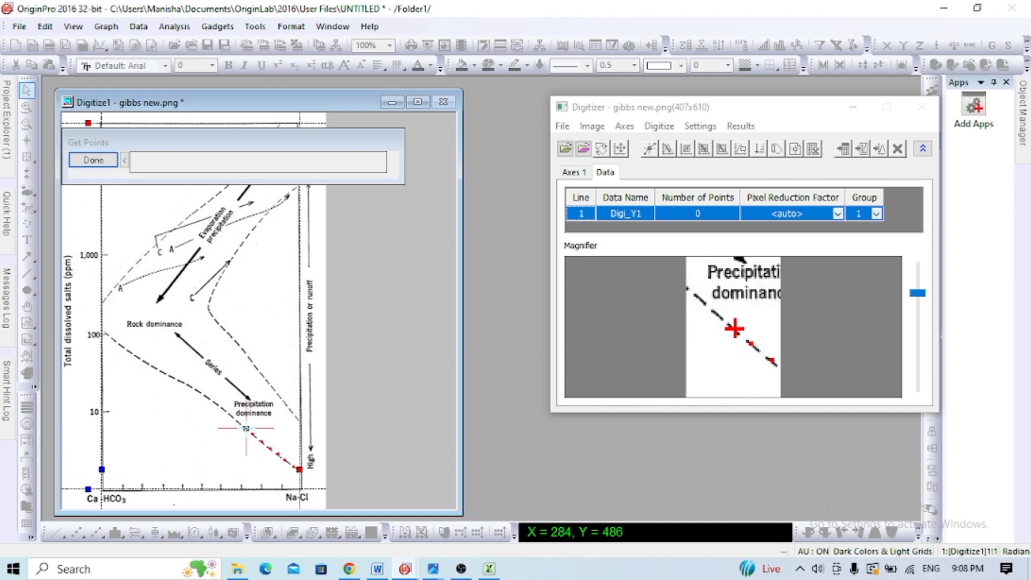
click(243, 424)
click(238, 422)
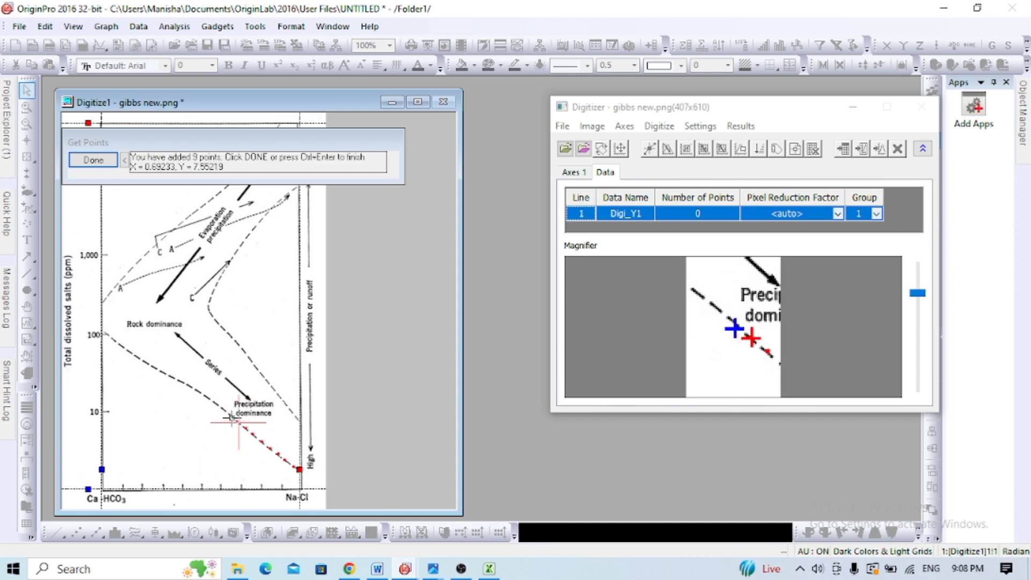
click(225, 412)
click(220, 408)
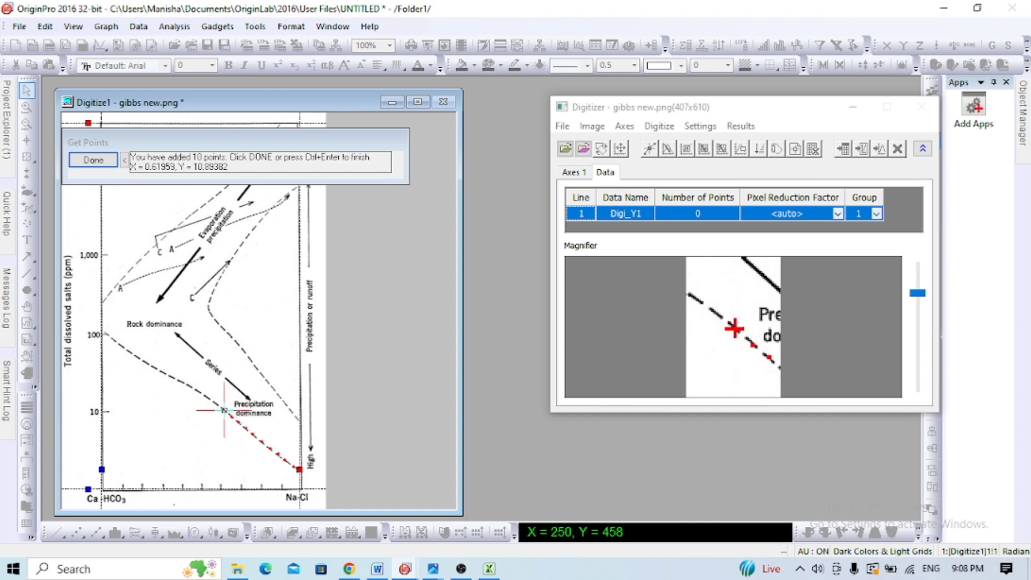
click(216, 404)
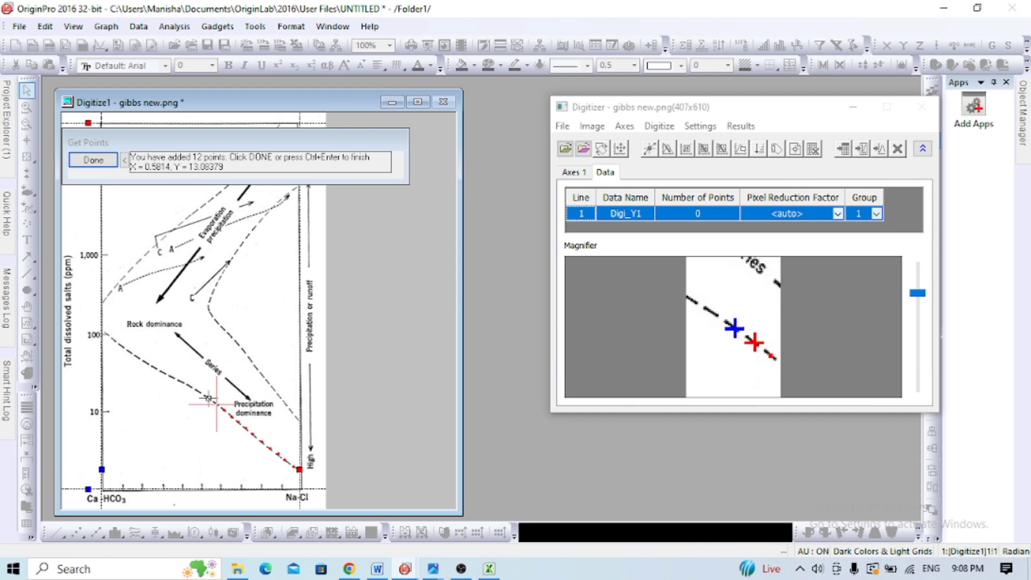
click(202, 394)
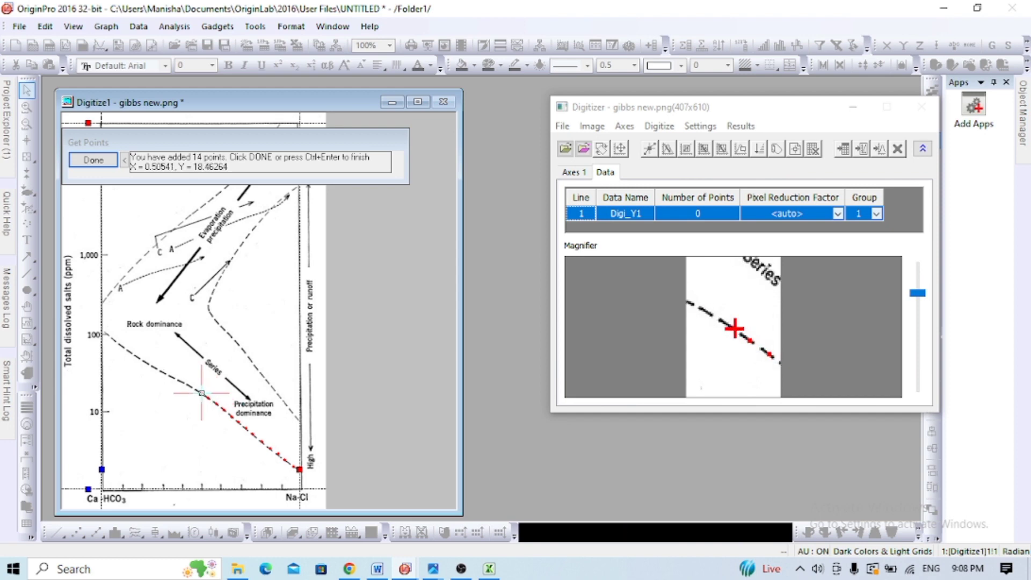
click(189, 387)
click(183, 384)
click(177, 381)
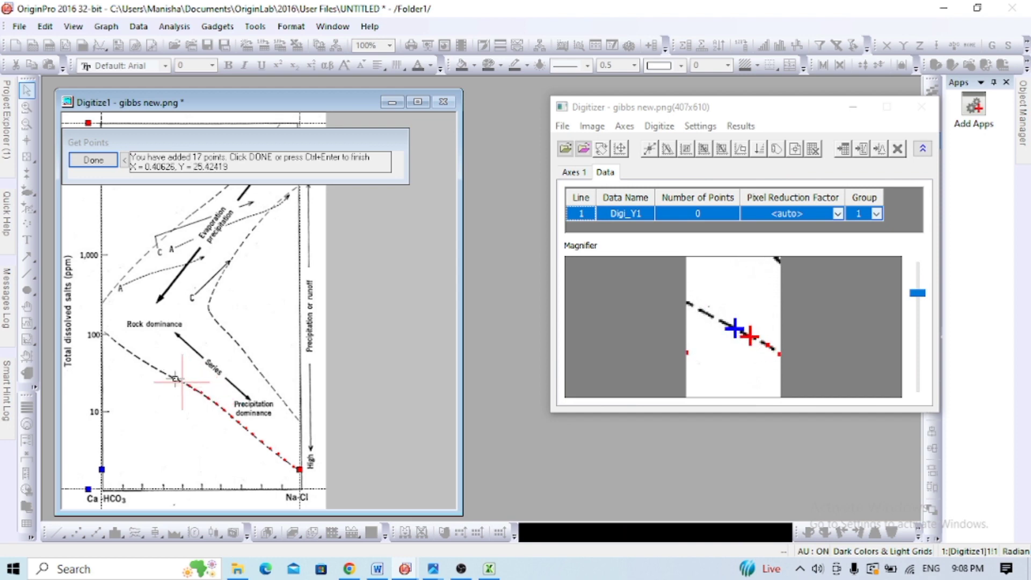
click(171, 378)
click(164, 375)
click(156, 370)
click(150, 366)
click(145, 362)
click(139, 358)
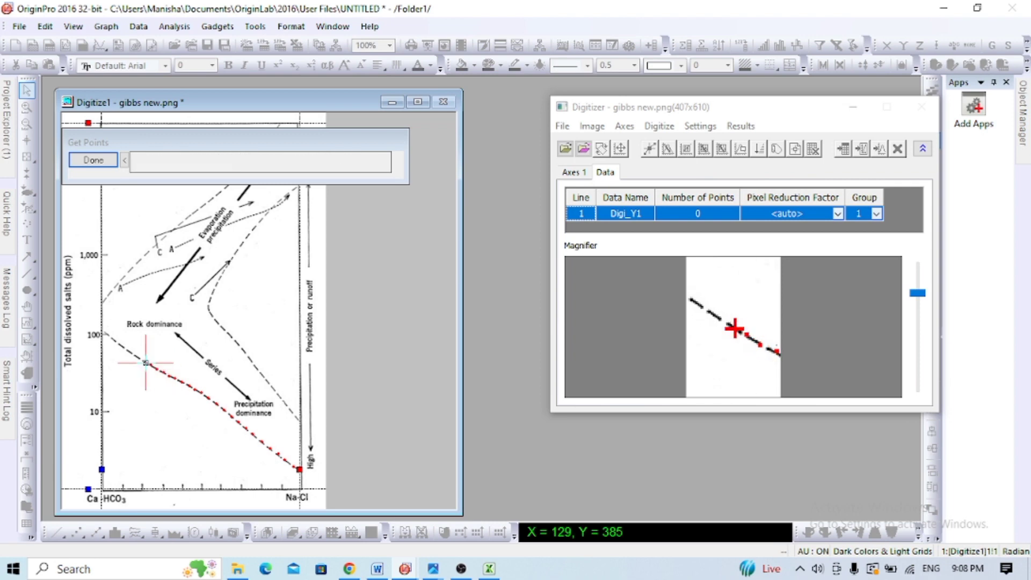
click(133, 355)
click(127, 351)
click(123, 348)
click(119, 345)
click(114, 341)
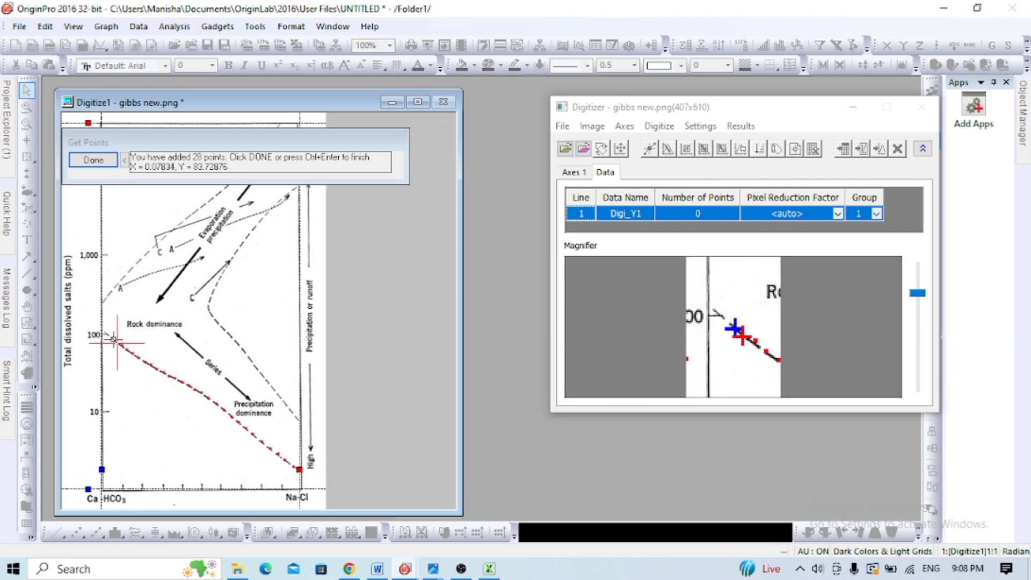
click(110, 337)
click(107, 335)
click(102, 331)
Step: Continue picking points up the curve past label A and 10,000 to the top corner near Seawater
click(102, 322)
click(101, 314)
click(102, 306)
click(103, 299)
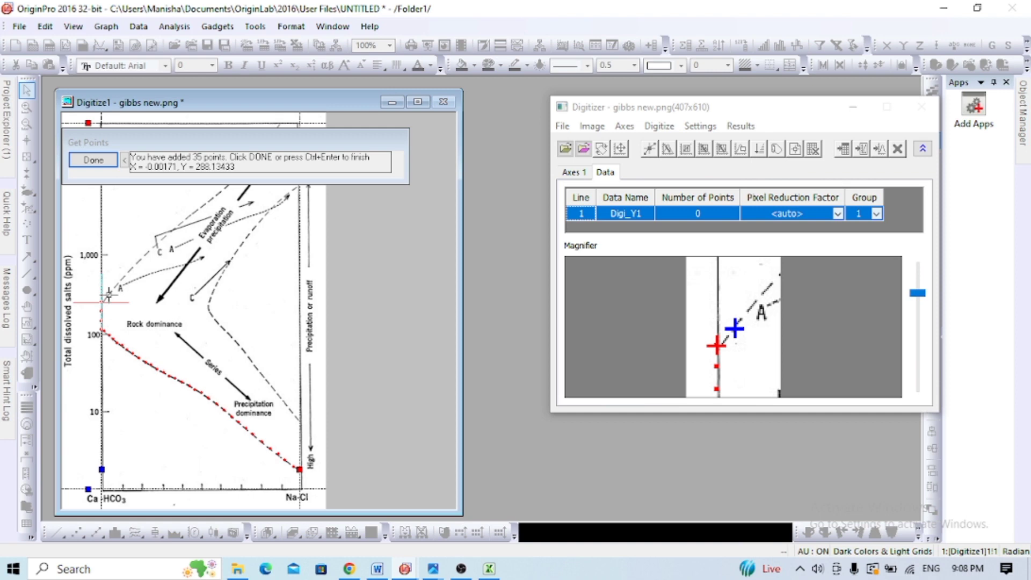
click(108, 293)
click(113, 289)
click(119, 283)
click(130, 274)
click(140, 263)
click(149, 254)
click(160, 245)
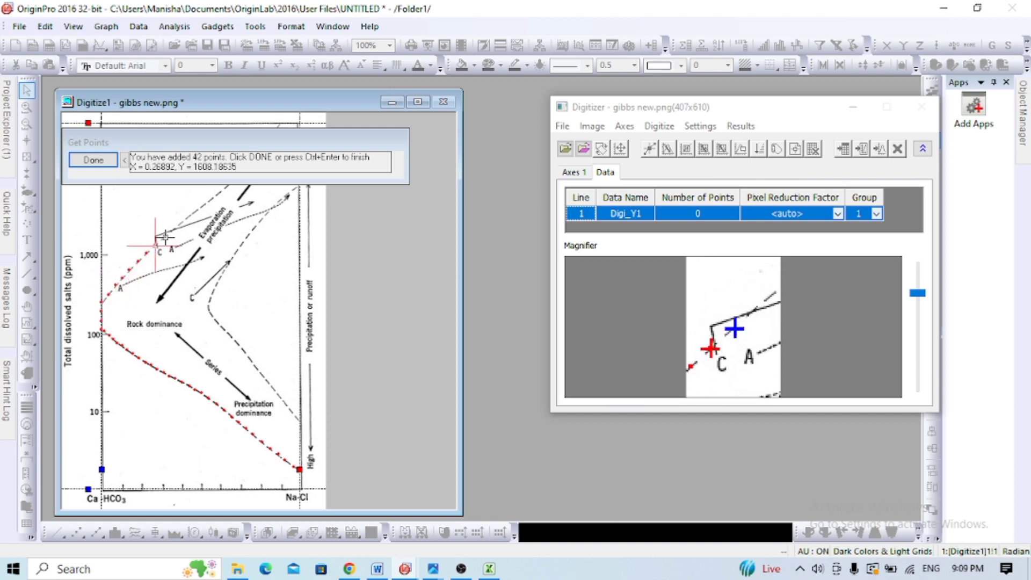
click(171, 235)
click(180, 225)
click(190, 215)
click(199, 208)
click(208, 201)
click(216, 194)
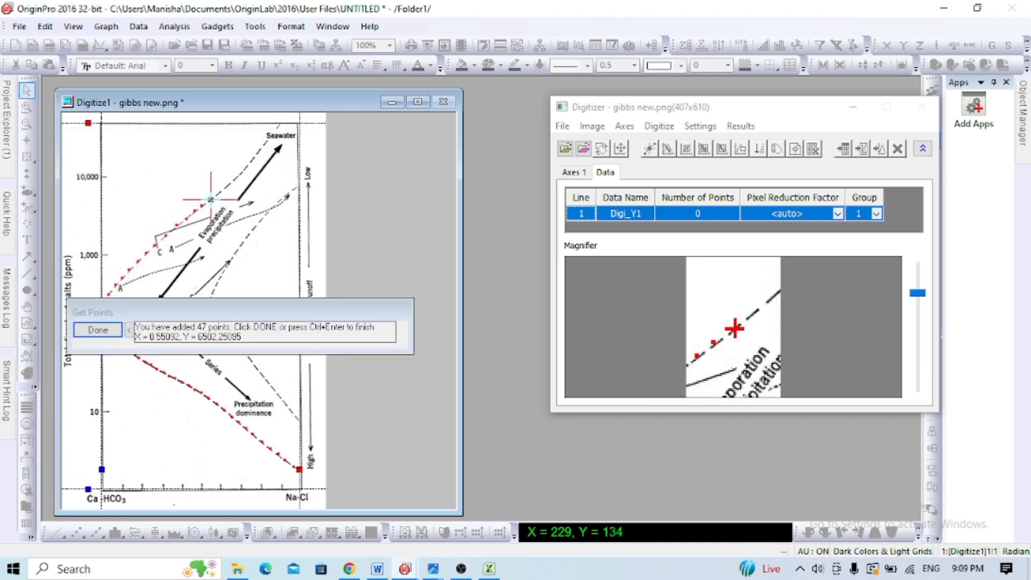
click(225, 186)
click(233, 180)
click(242, 172)
click(247, 165)
click(253, 158)
click(258, 152)
click(263, 145)
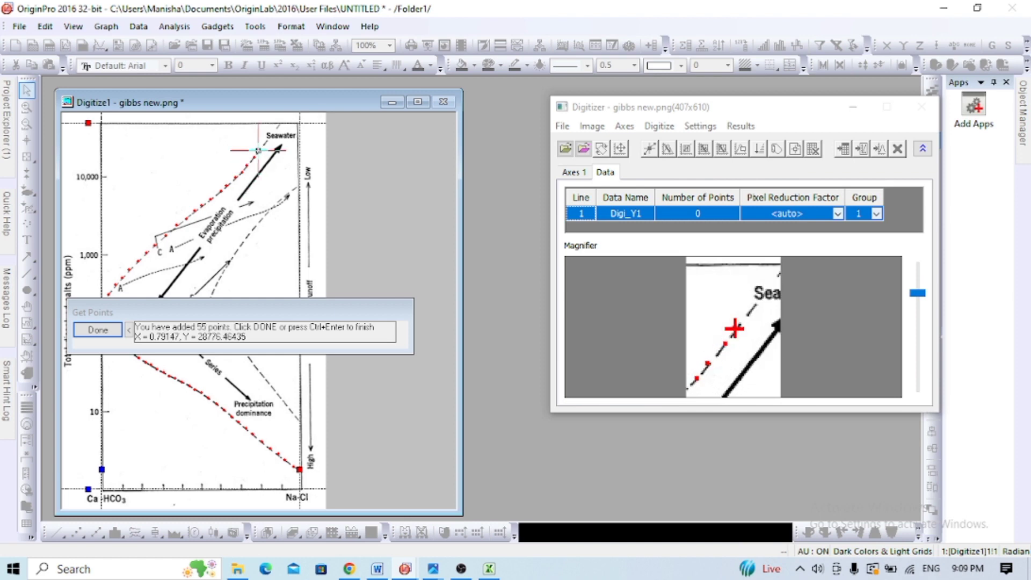
click(269, 138)
click(274, 131)
click(280, 124)
click(284, 123)
click(289, 123)
click(294, 123)
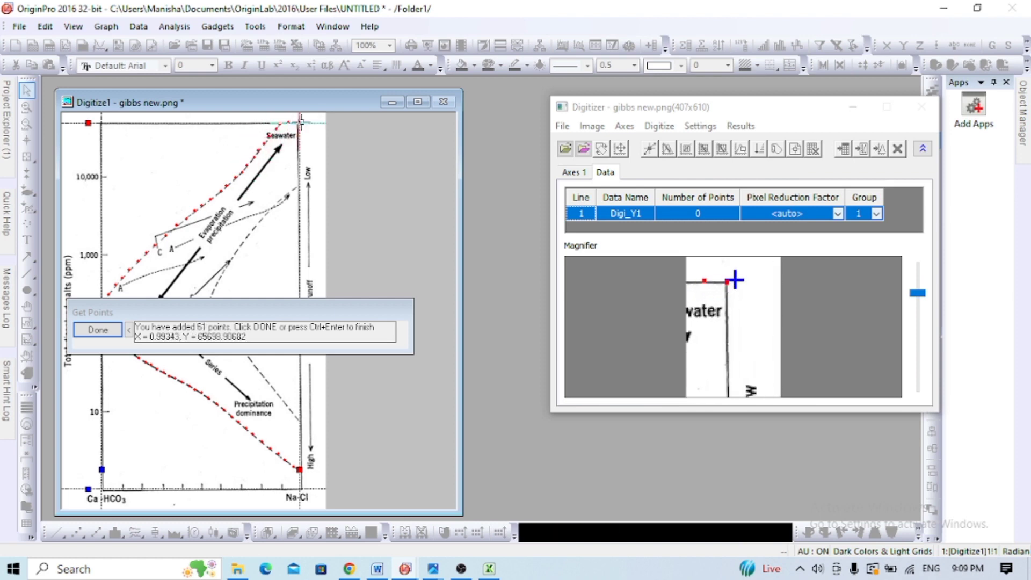
click(299, 123)
Step: Trace the inner dashed curve back down to the right border, completing the first 100 points
click(299, 149)
click(298, 157)
click(295, 167)
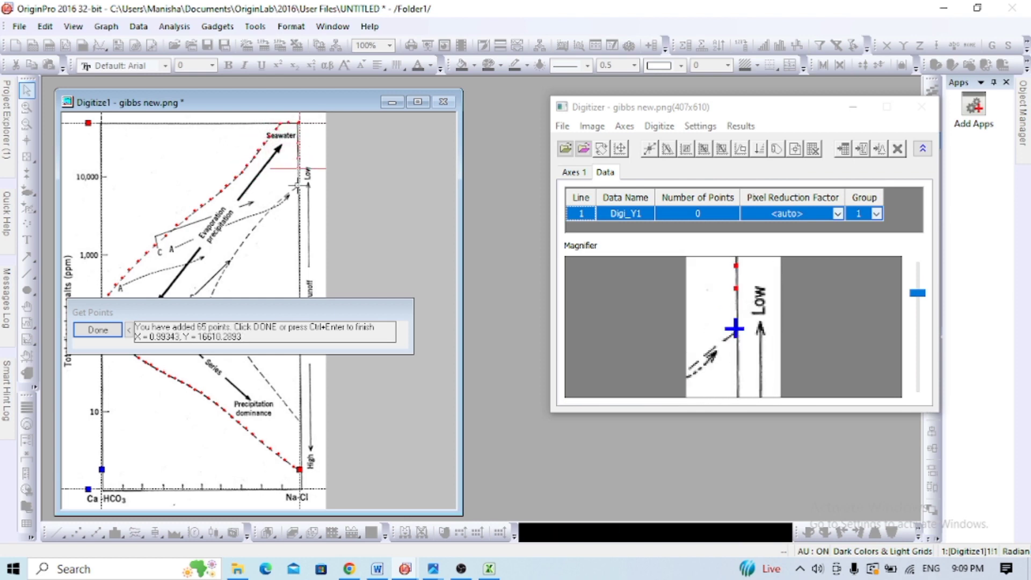
click(291, 179)
click(288, 188)
click(283, 196)
click(272, 210)
click(266, 216)
click(260, 221)
click(254, 228)
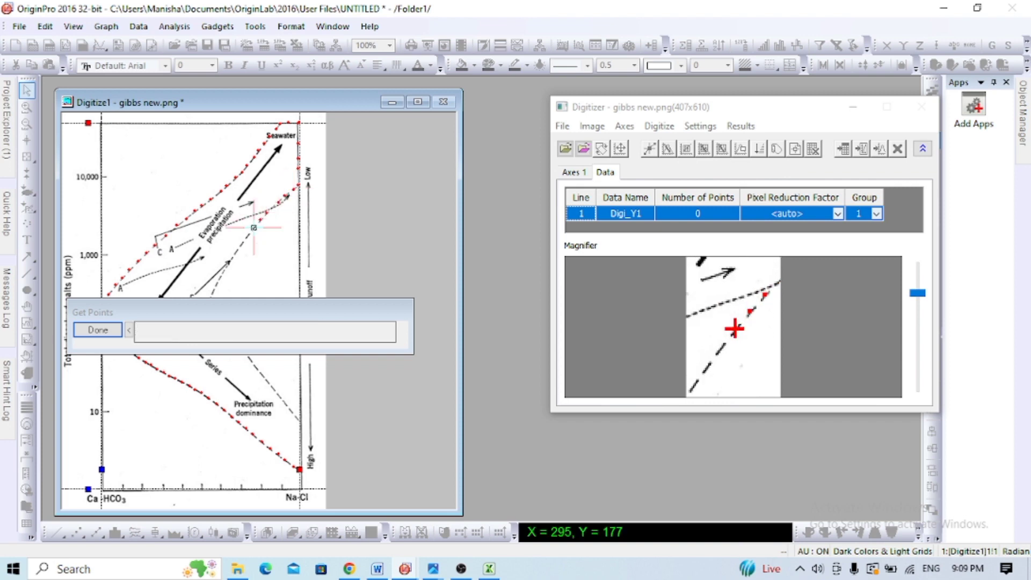
click(242, 243)
click(236, 250)
click(232, 259)
click(228, 266)
click(225, 272)
click(220, 279)
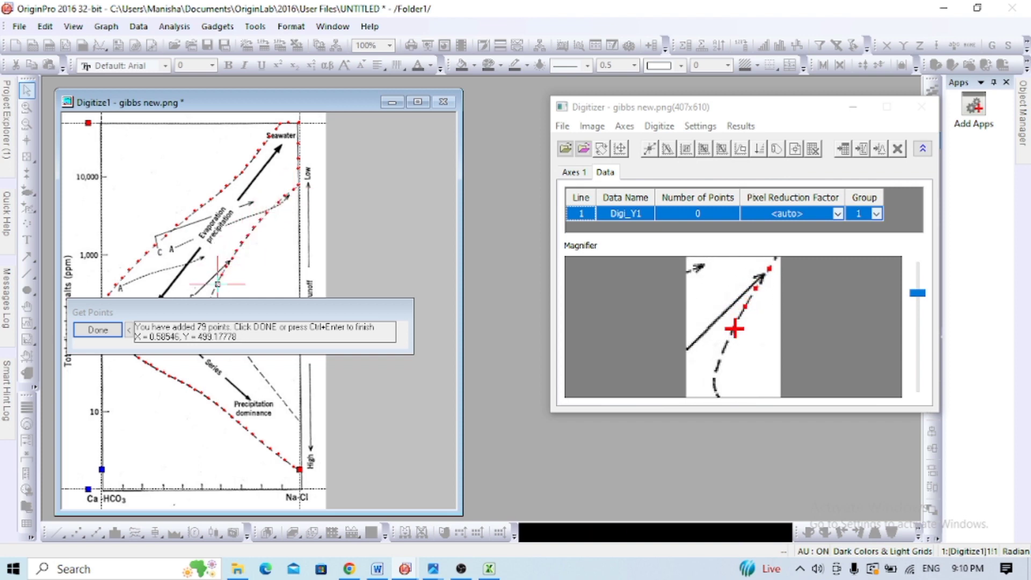
click(216, 285)
click(212, 293)
click(209, 300)
click(207, 308)
click(209, 315)
click(213, 321)
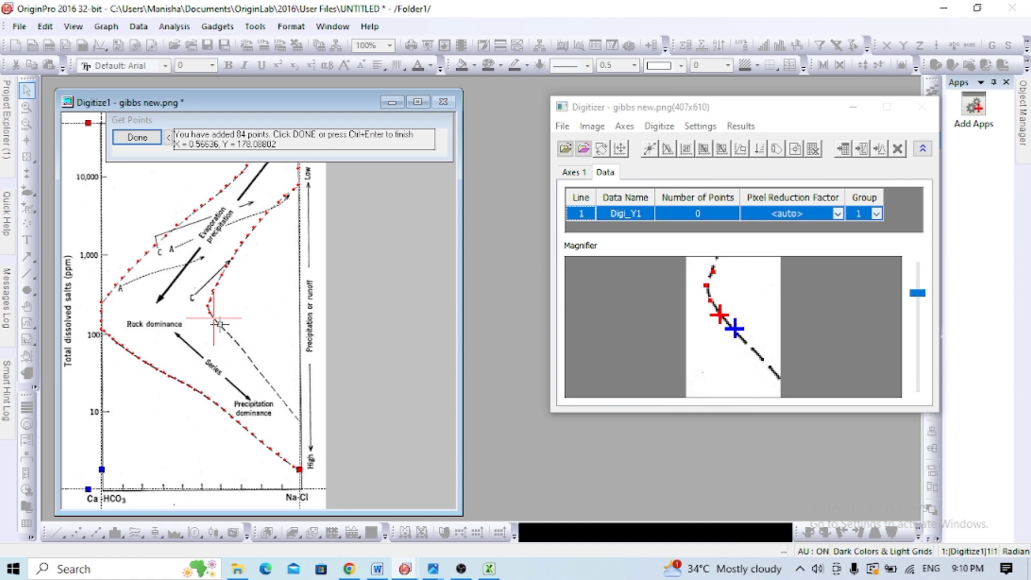
click(219, 327)
click(224, 334)
click(231, 339)
click(237, 346)
click(245, 353)
click(250, 359)
click(256, 366)
click(263, 374)
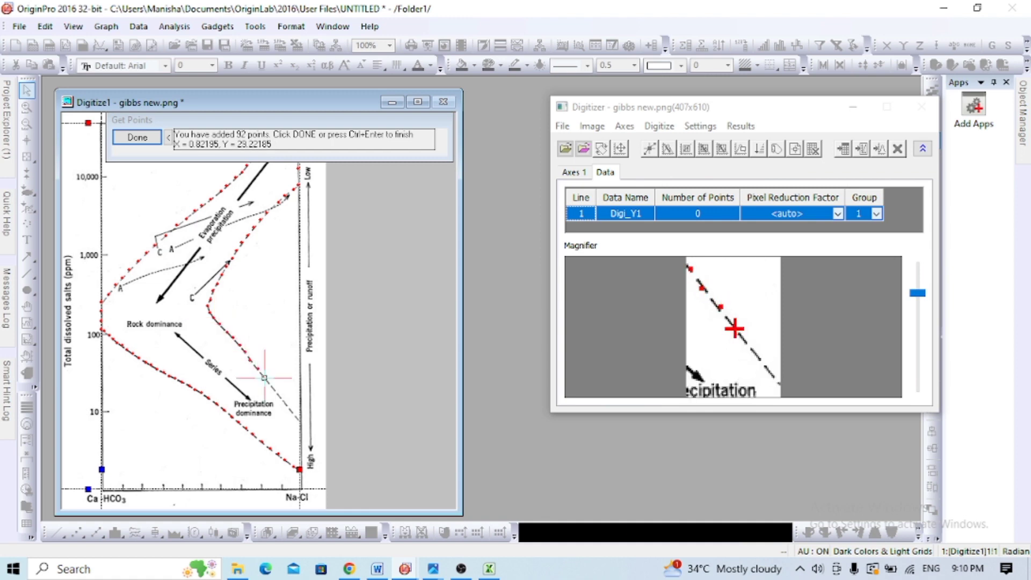
click(269, 381)
click(274, 389)
click(281, 396)
click(287, 403)
click(292, 410)
click(297, 417)
click(300, 425)
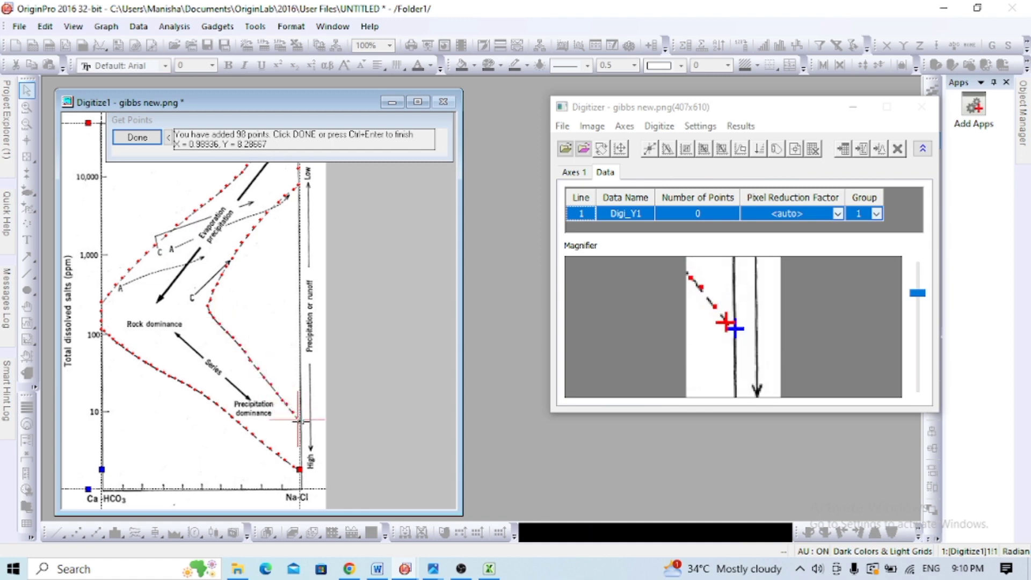
click(301, 433)
key(ctrl+Return)
Step: Add the final points down to the Na-Cl end, bringing the total to 104
click(649, 148)
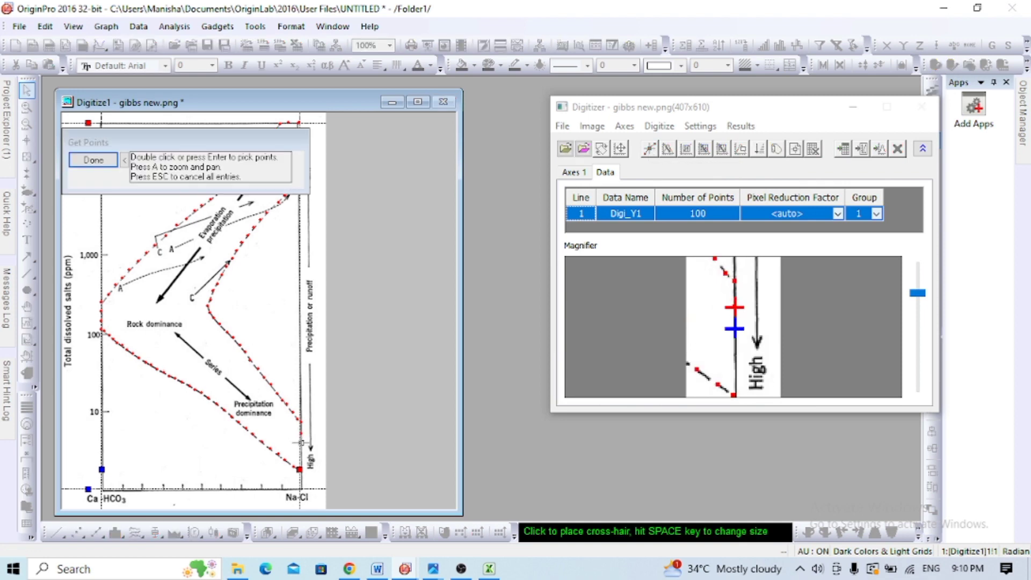
click(301, 440)
click(301, 452)
click(299, 465)
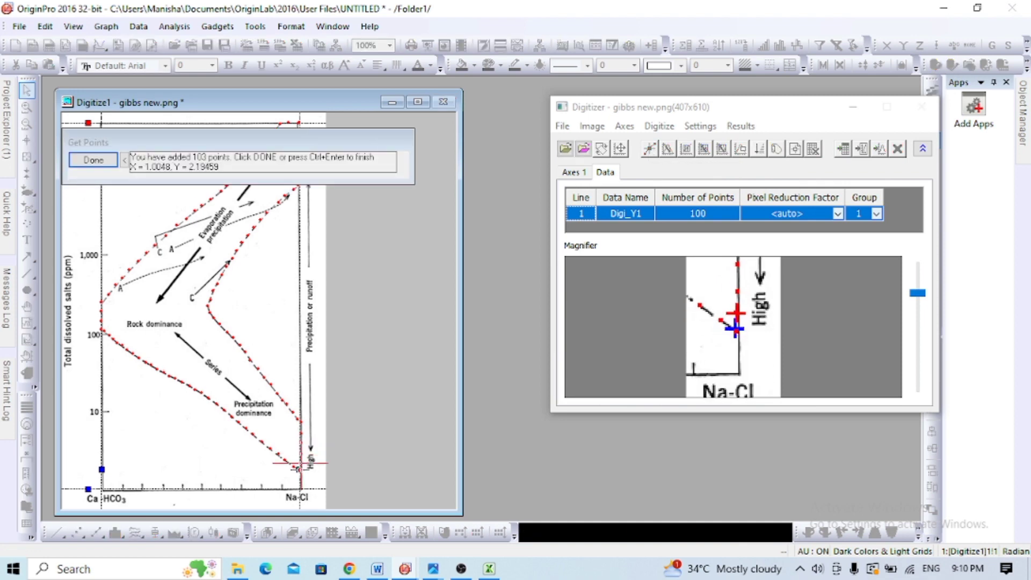
click(299, 468)
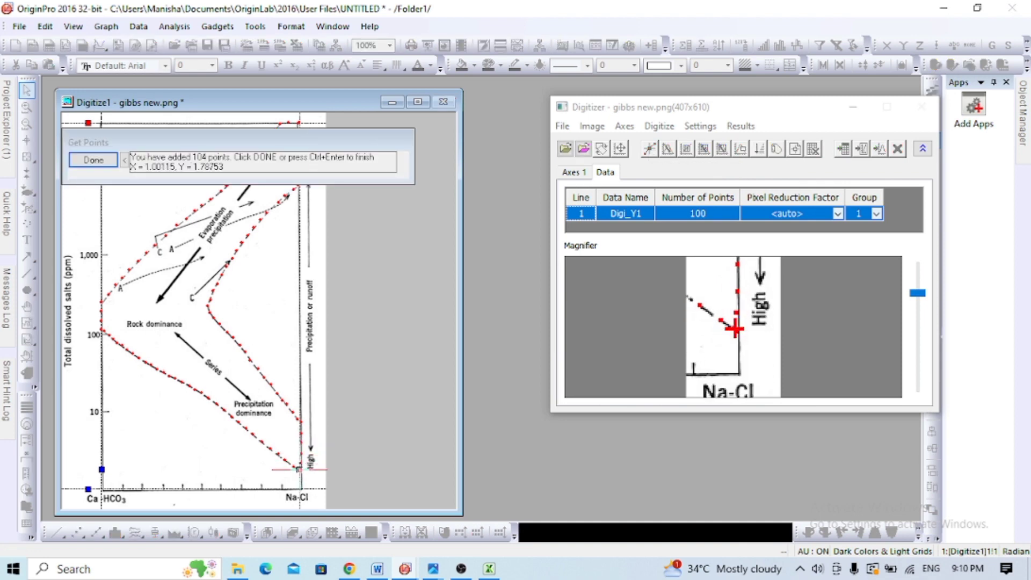
click(301, 449)
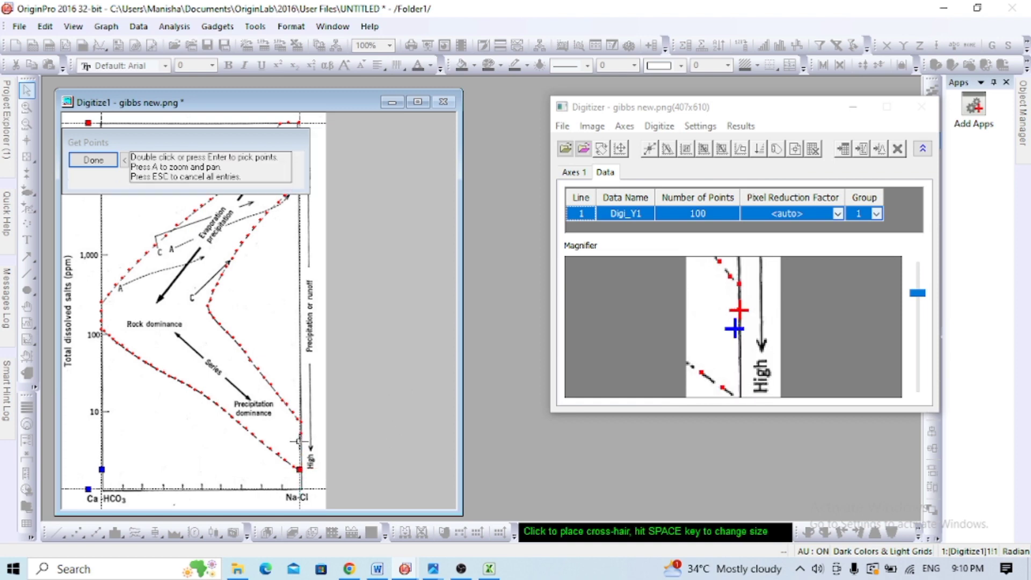
key(Return)
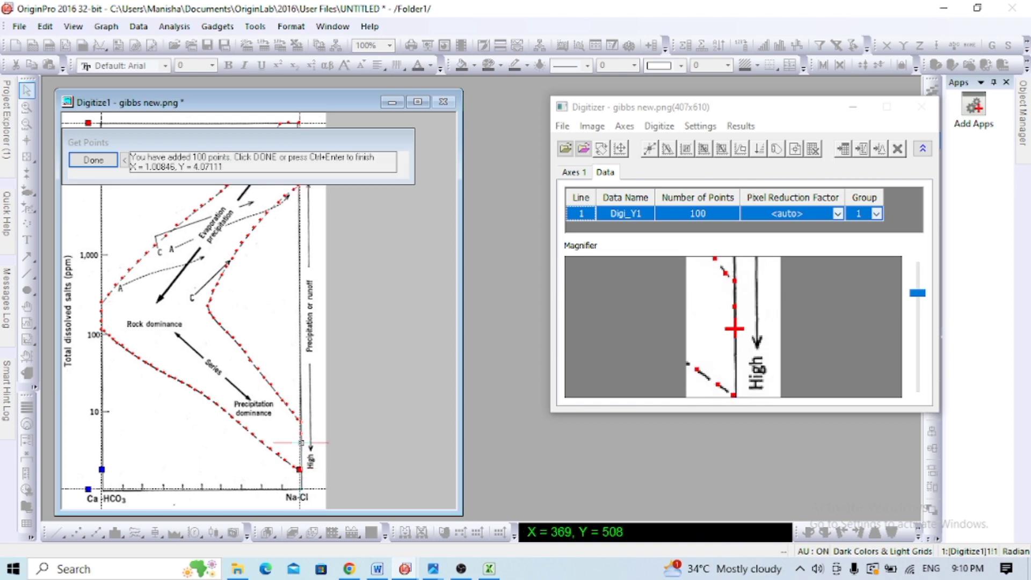
click(300, 460)
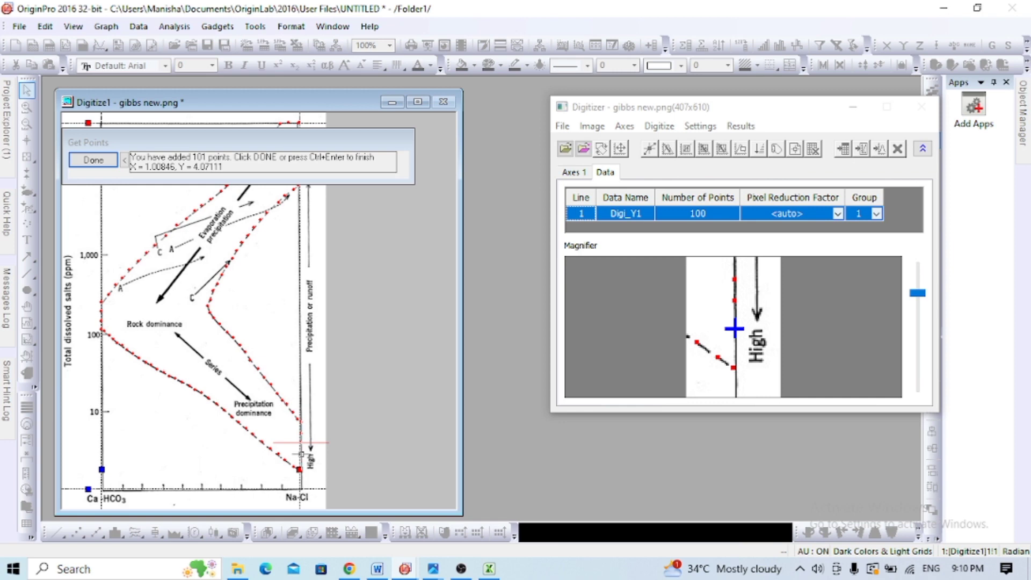
key(Return)
double_click(298, 466)
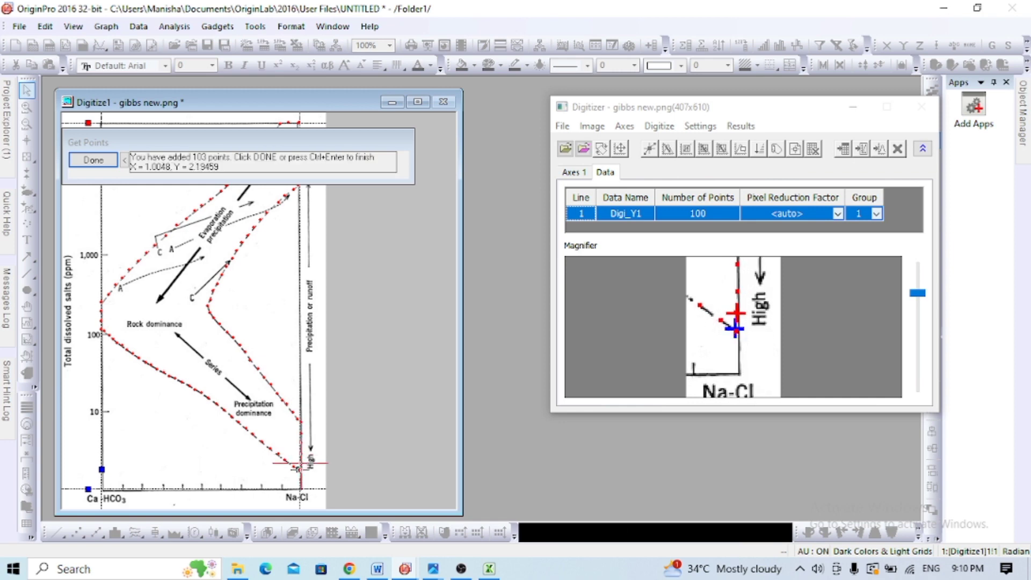
double_click(299, 468)
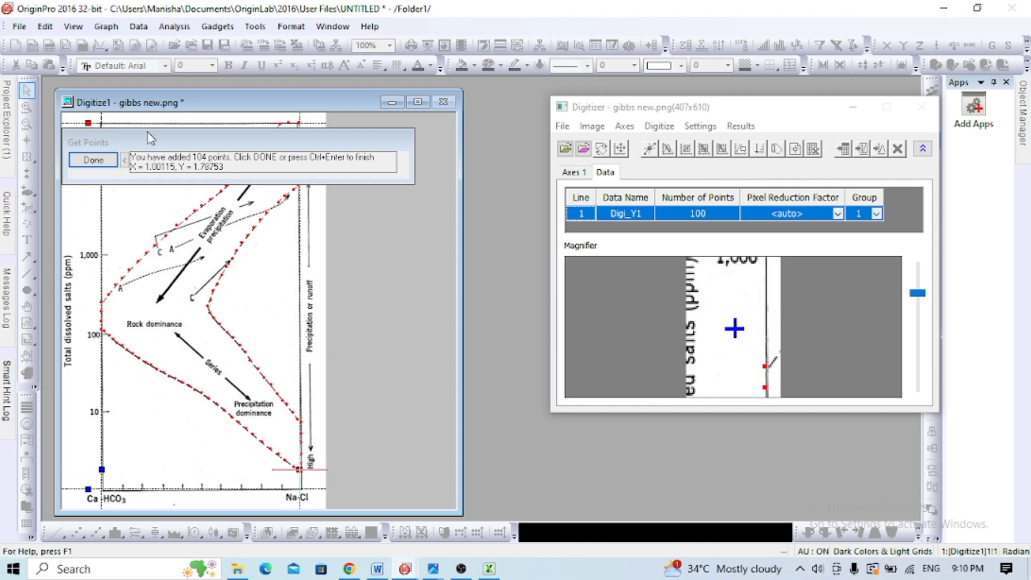
Step: Finish digitizing and bring up the DigiData worksheet of picked points
click(93, 160)
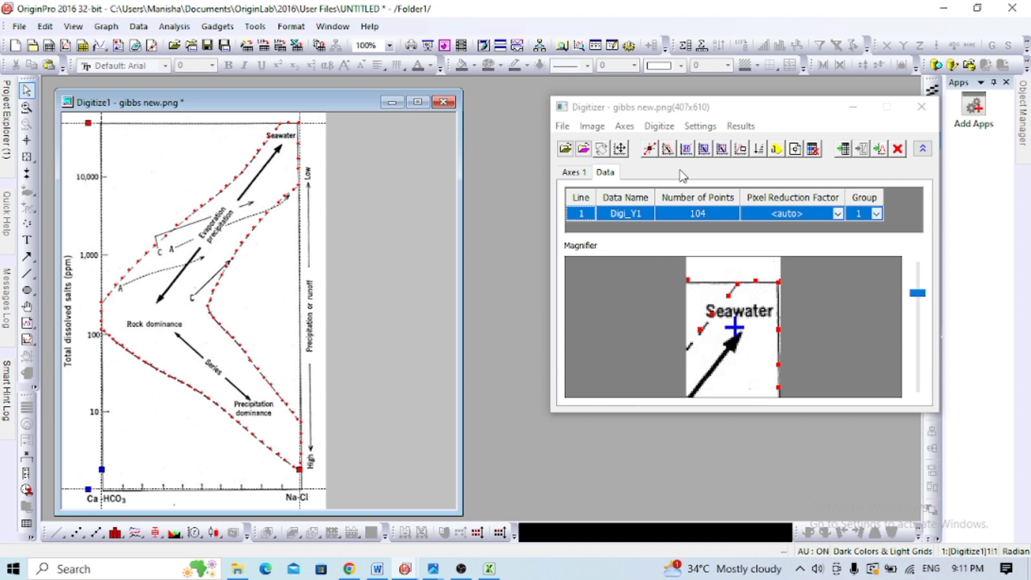
click(844, 155)
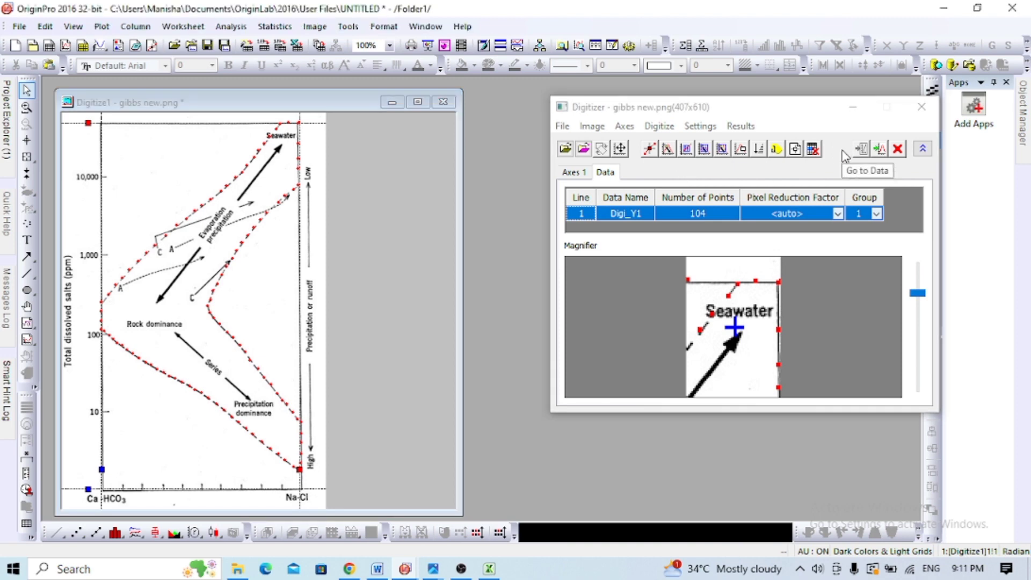
drag(188, 153, 318, 106)
mouse_move(511, 129)
mouse_down()
mouse_move(502, 287)
mouse_move(497, 131)
mouse_up()
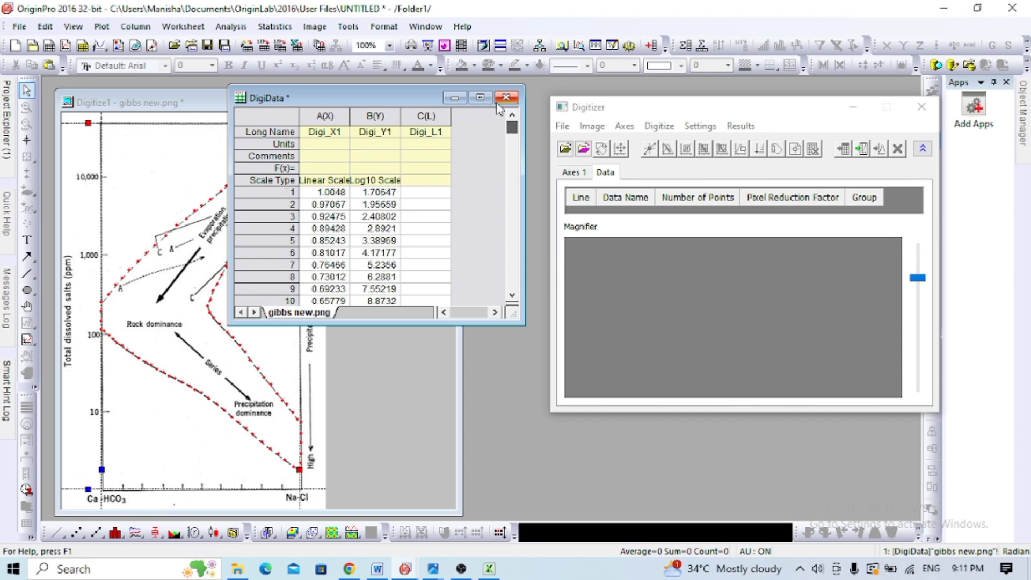
Step: Copy all 104 X/Y value pairs from columns A and B, then move the image aside
drag(310, 194, 396, 230)
right_click(381, 229)
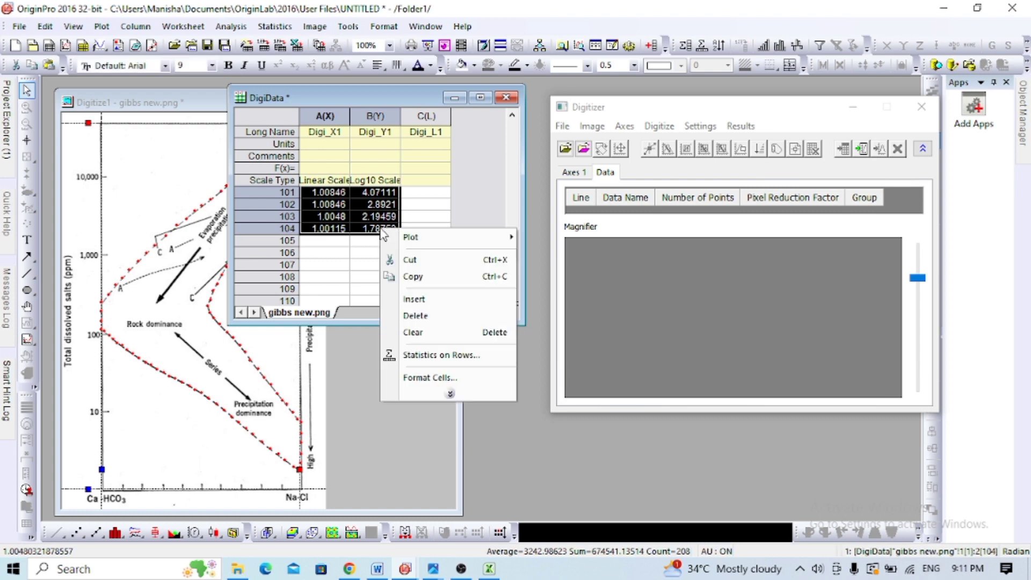
click(411, 276)
drag(206, 107, 387, 141)
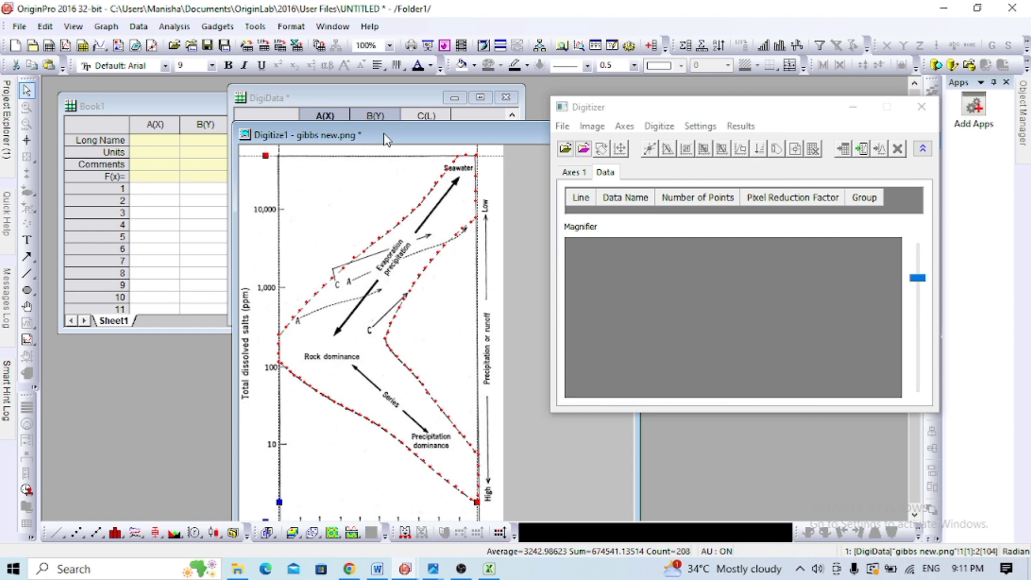
Step: Paste the 104 digitized X/Y pairs into Book1 starting at cell A1, then select columns A and B
click(206, 109)
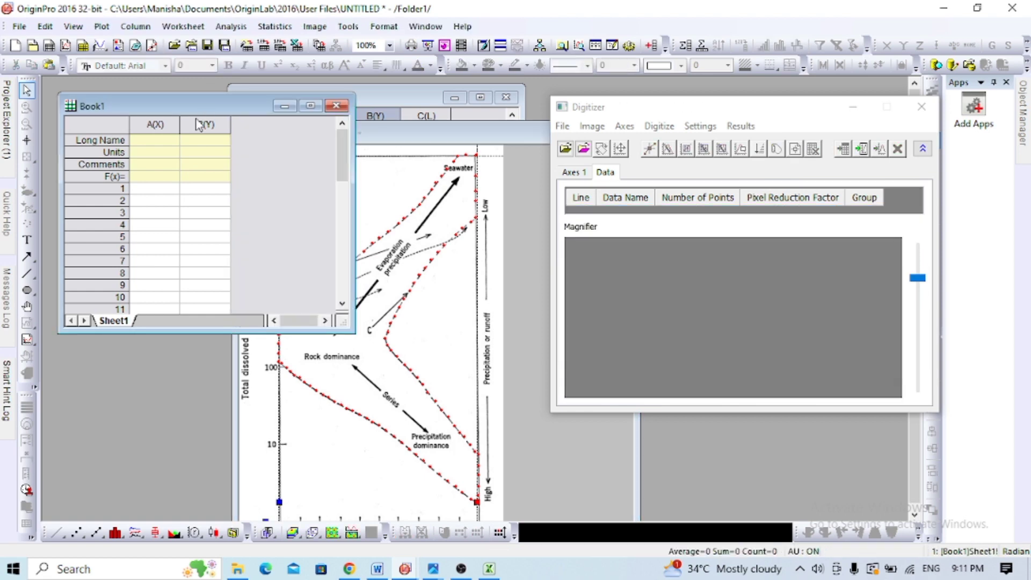
click(154, 192)
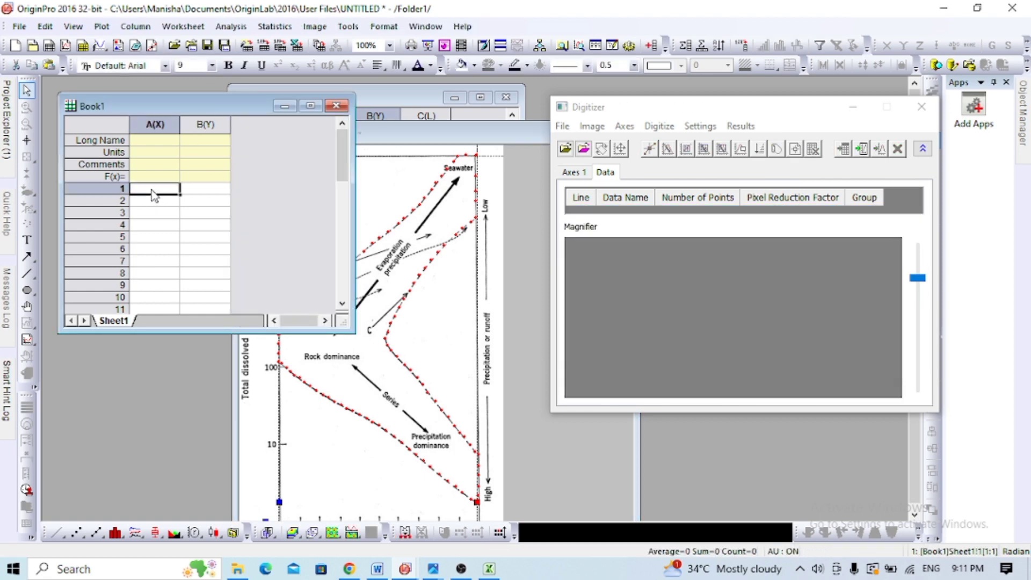
right_click(154, 193)
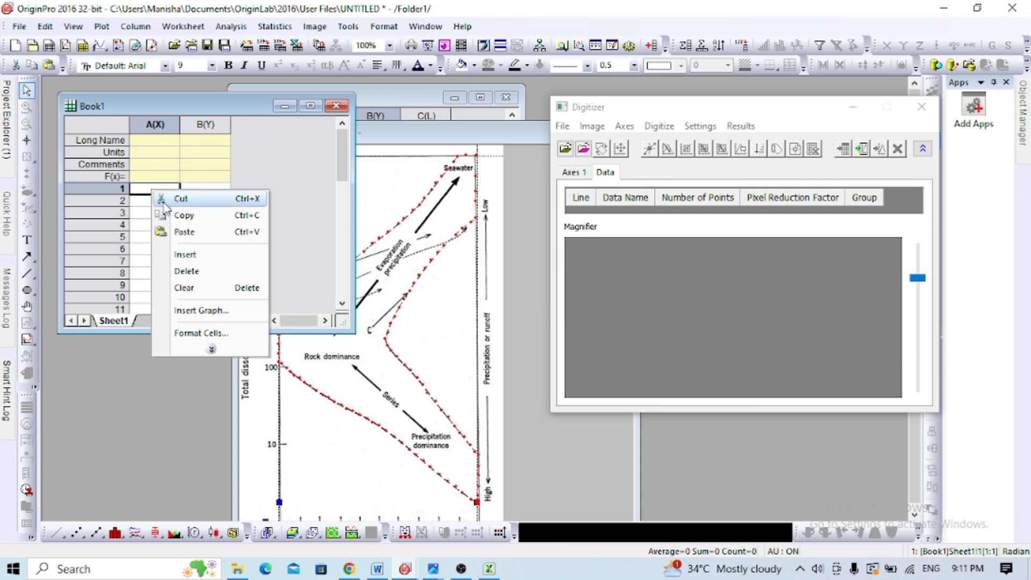
click(183, 230)
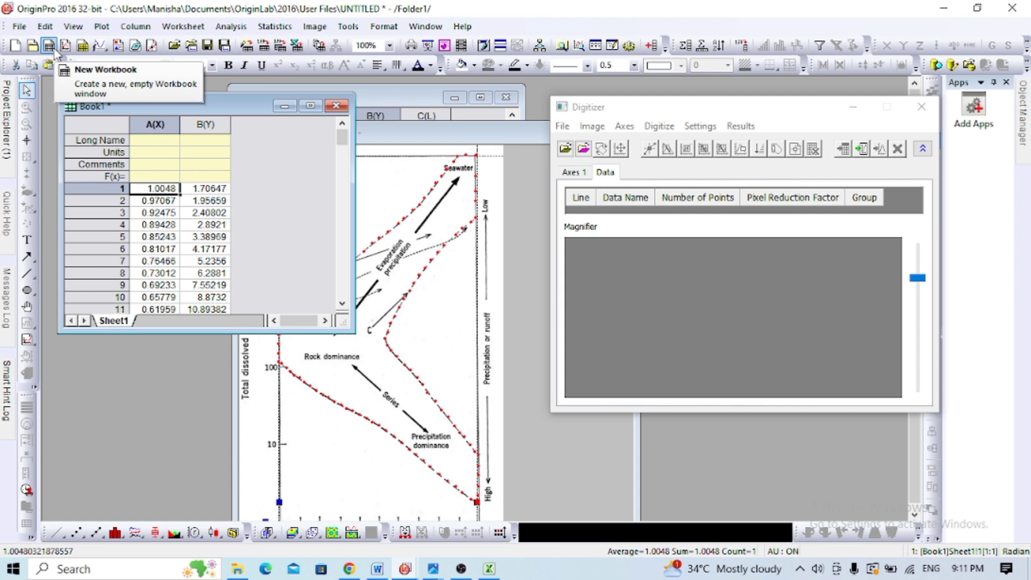
click(186, 192)
drag(155, 124, 195, 121)
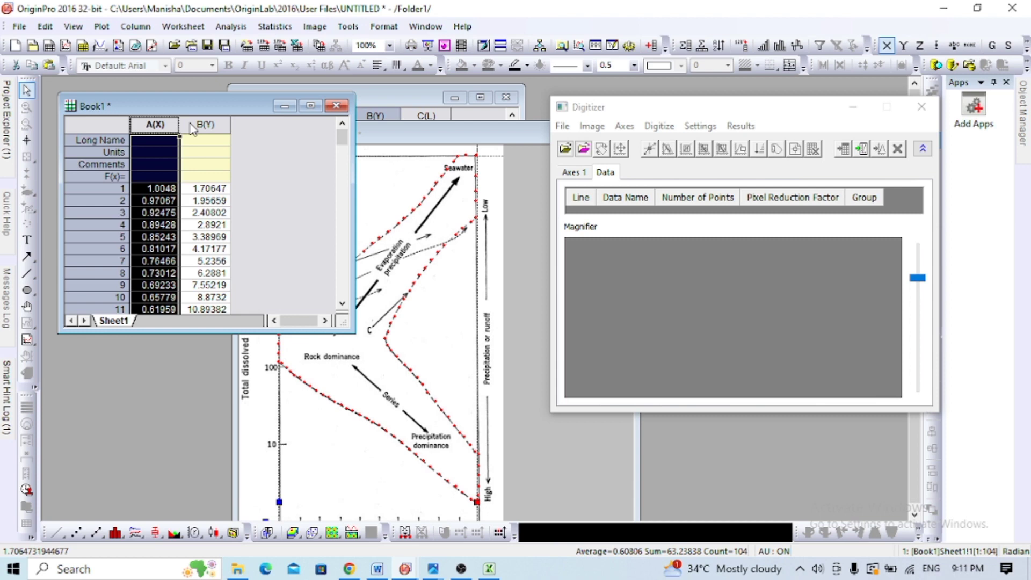
click(441, 110)
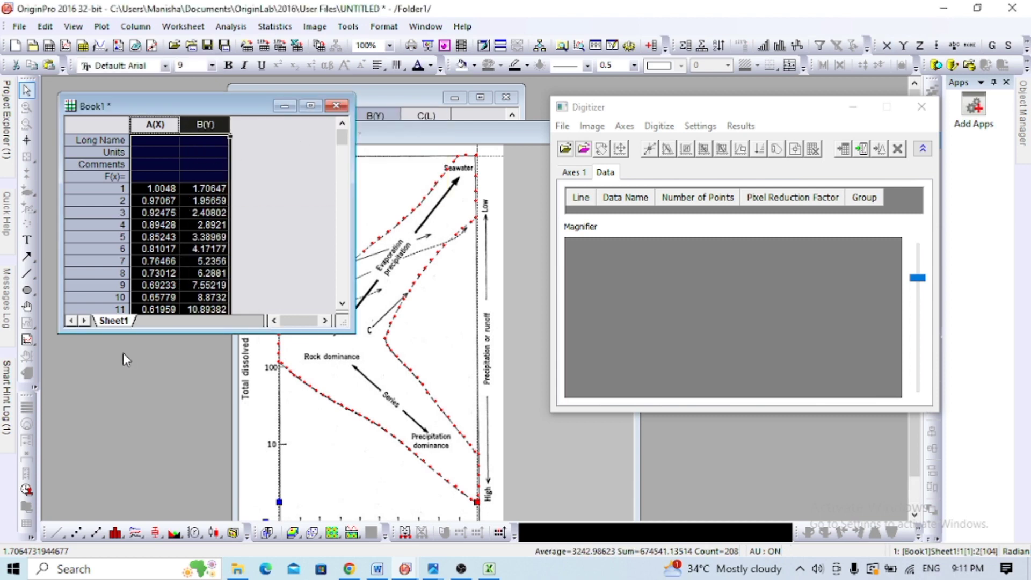
Step: Plot column B against A as a line graph, enlarge Graph1, and open the X-axis settings
click(58, 536)
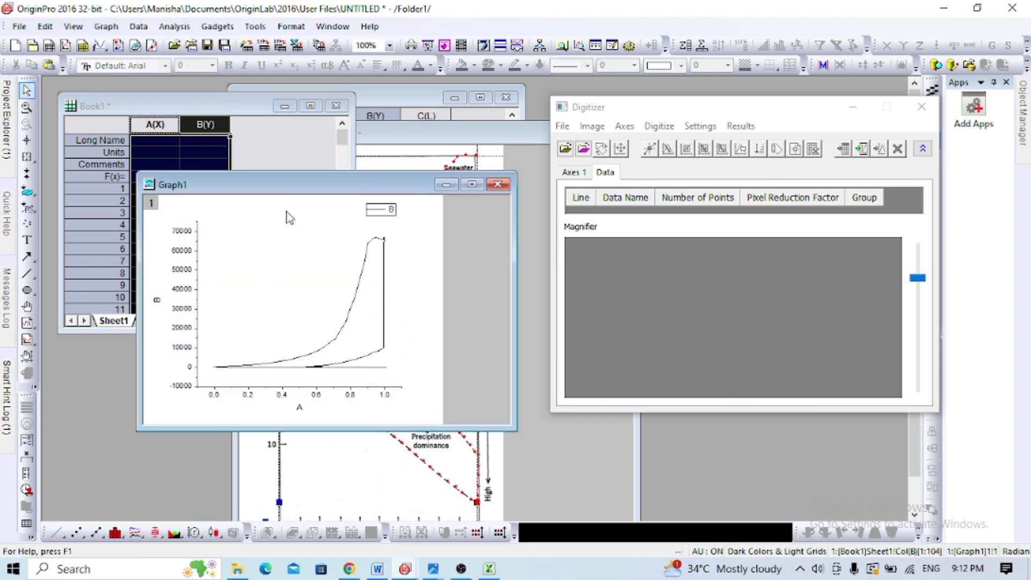
drag(290, 185, 262, 123)
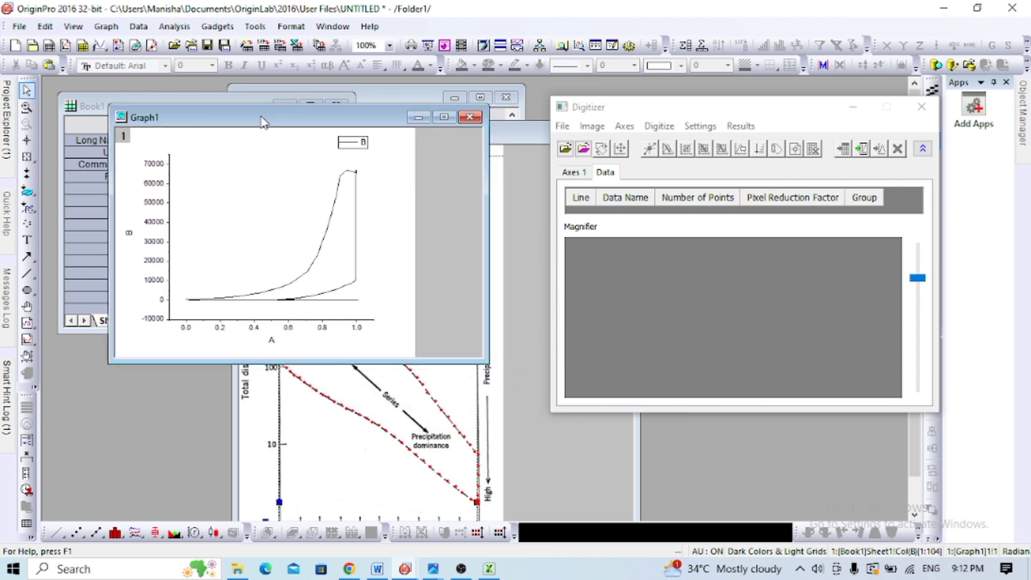
drag(485, 365, 537, 452)
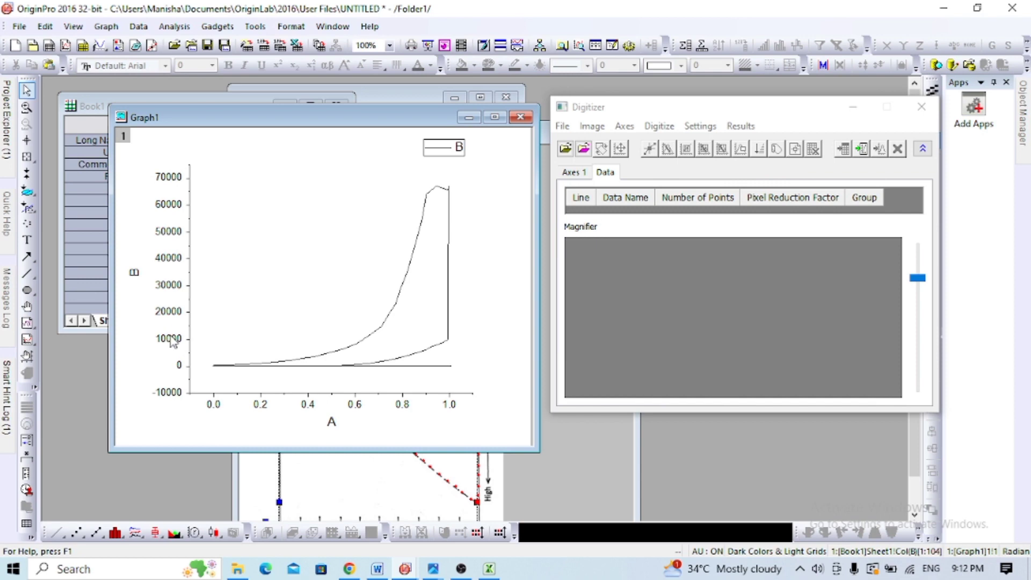
click(215, 408)
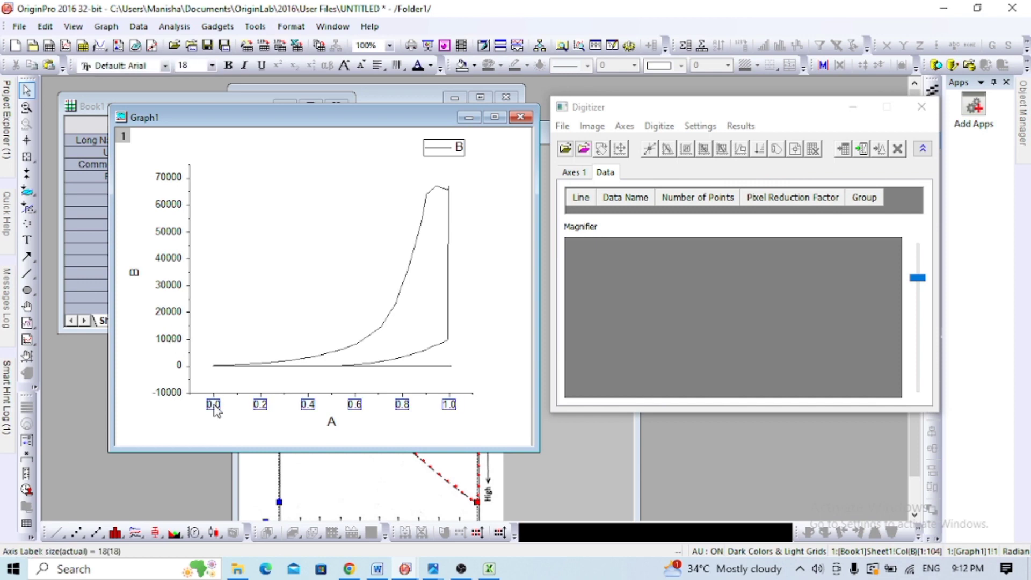
double_click(213, 407)
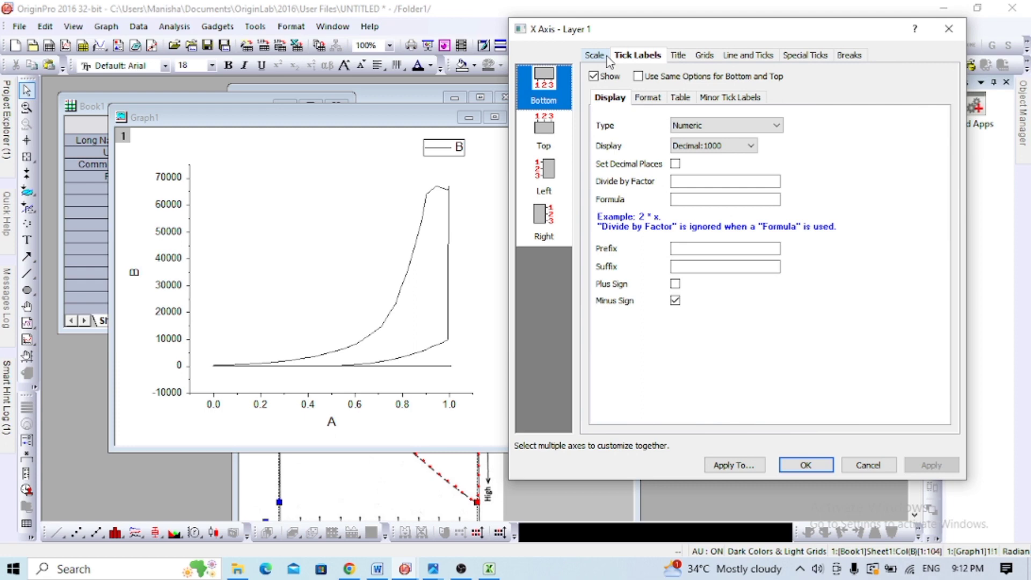
Step: Set the horizontal axis scale to start at 0
click(608, 59)
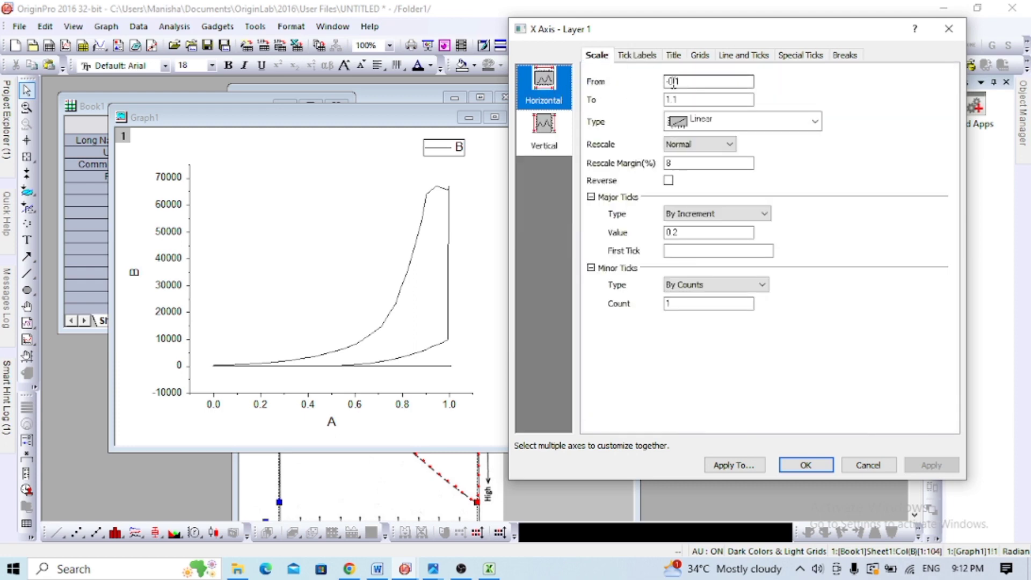
double_click(673, 82)
text(0)
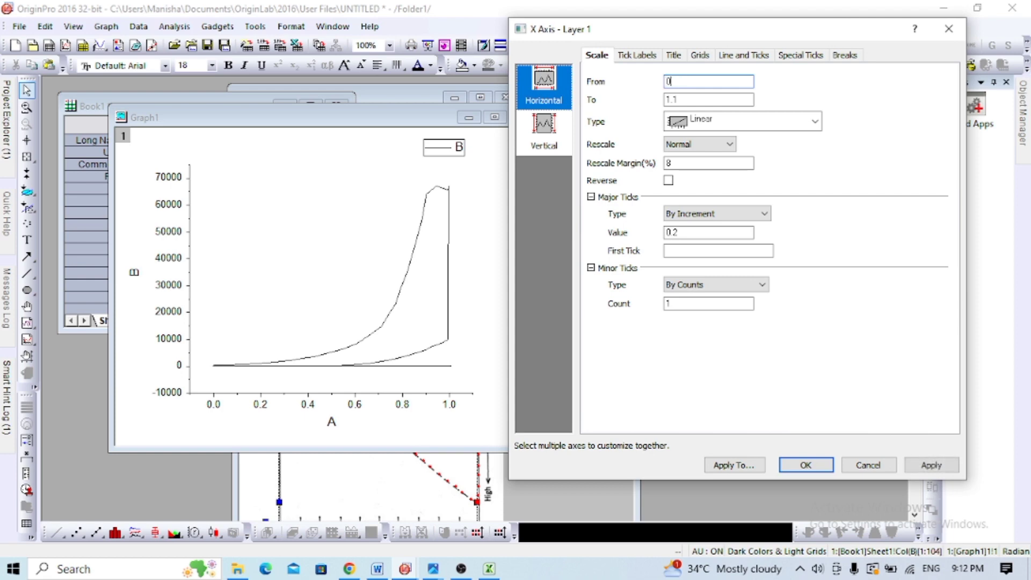
double_click(672, 97)
Step: Make the vertical axis a Log10 scale from 1 to 66000 and apply it
click(563, 141)
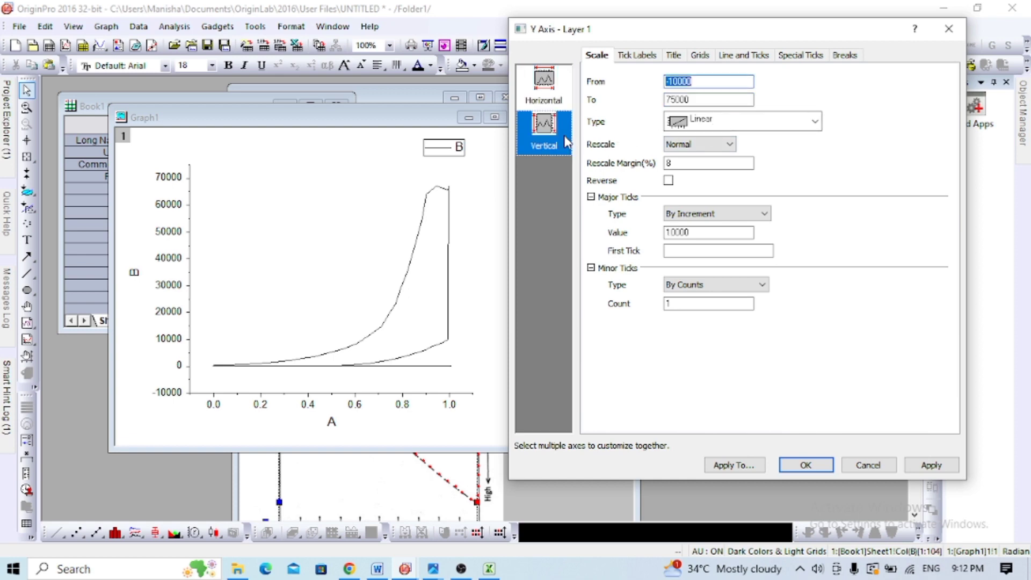
text(1)
double_click(701, 100)
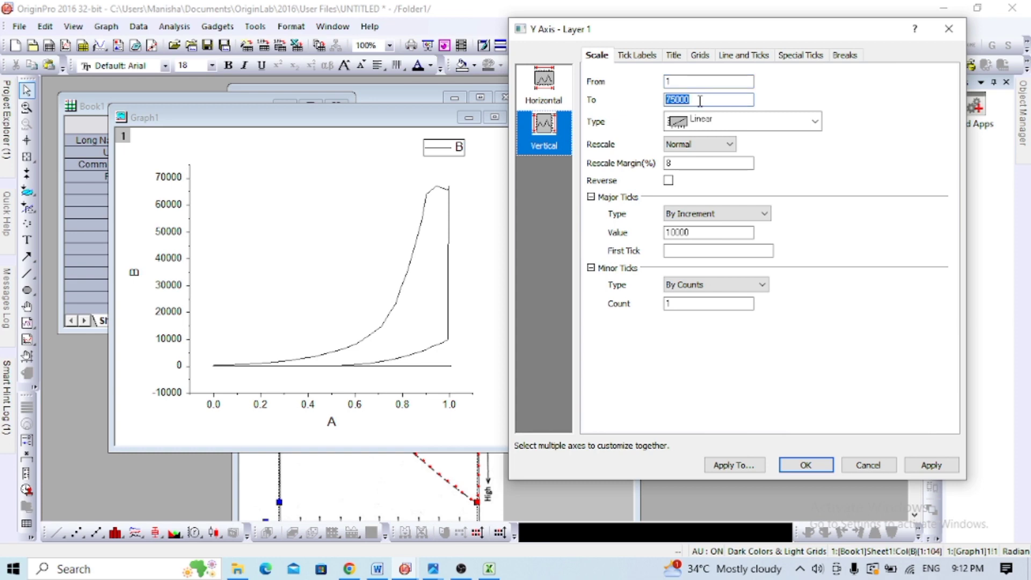
text(66)
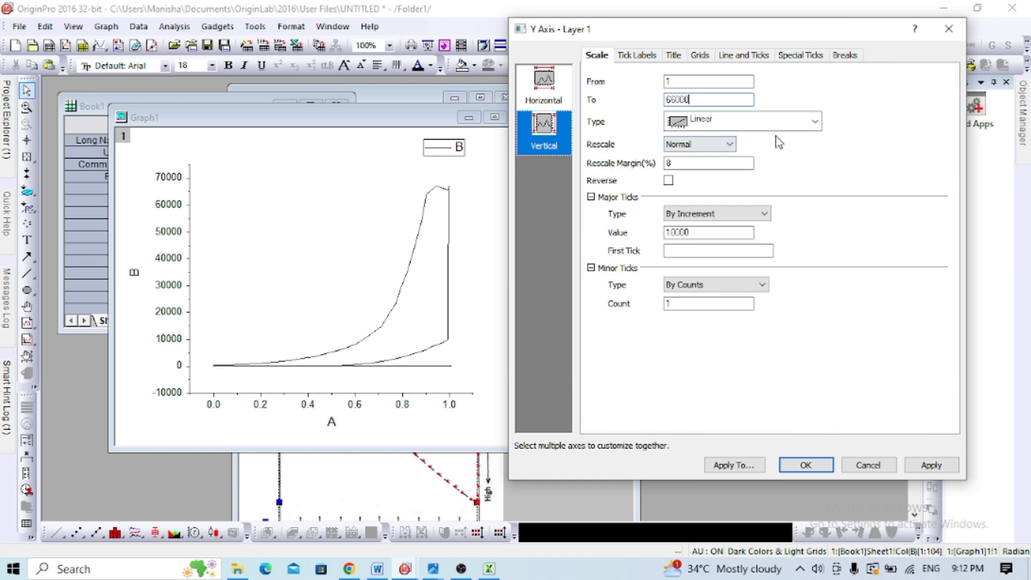
click(816, 123)
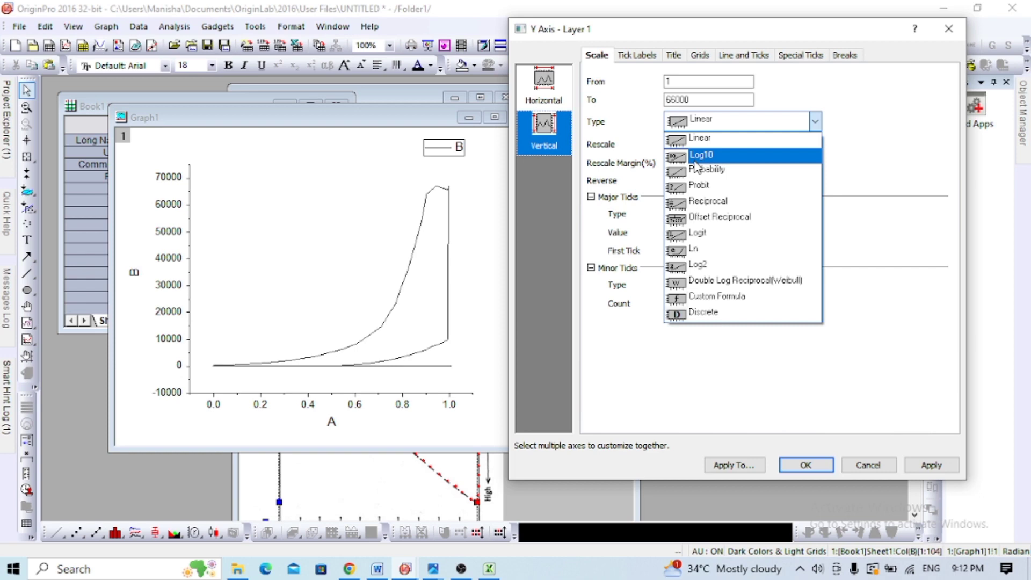
click(737, 153)
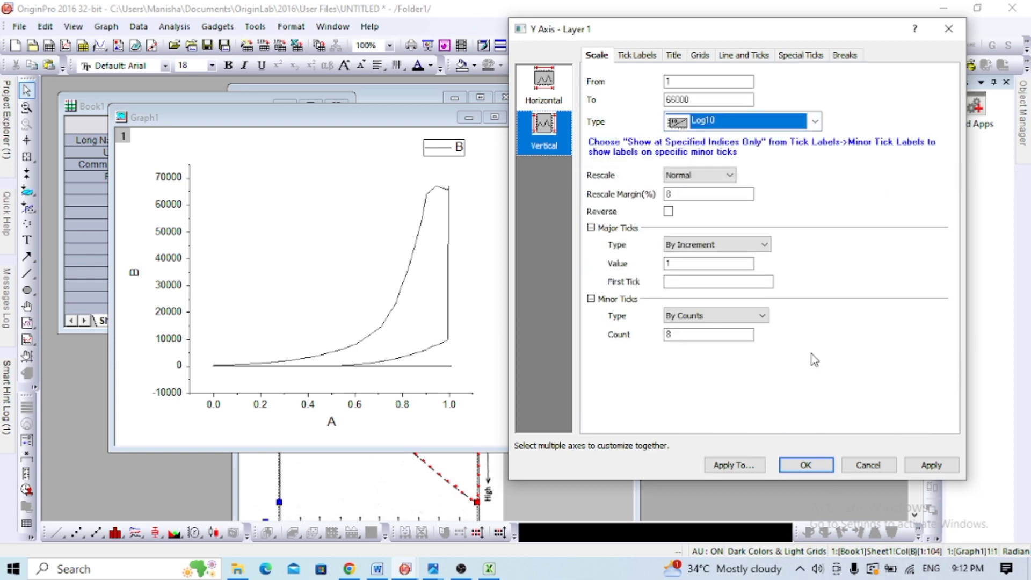
click(926, 467)
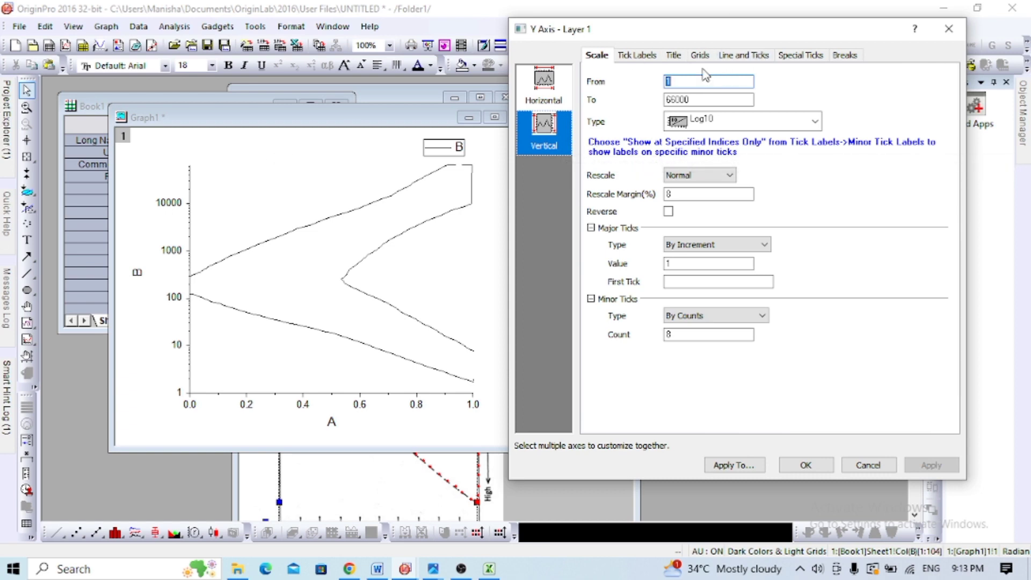
Step: Give the bottom axis line thickness 2 with no minor ticks
click(765, 56)
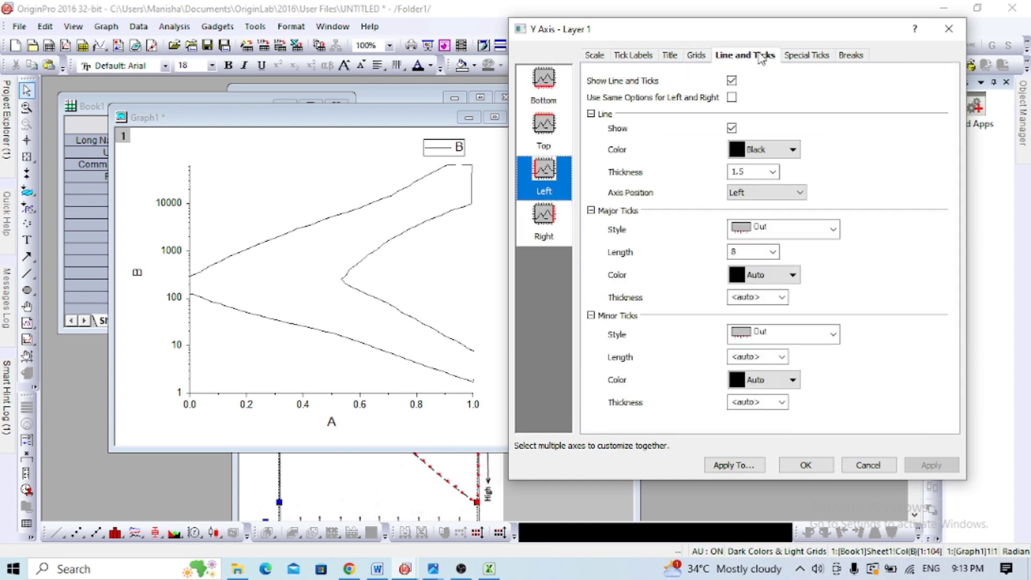
click(554, 94)
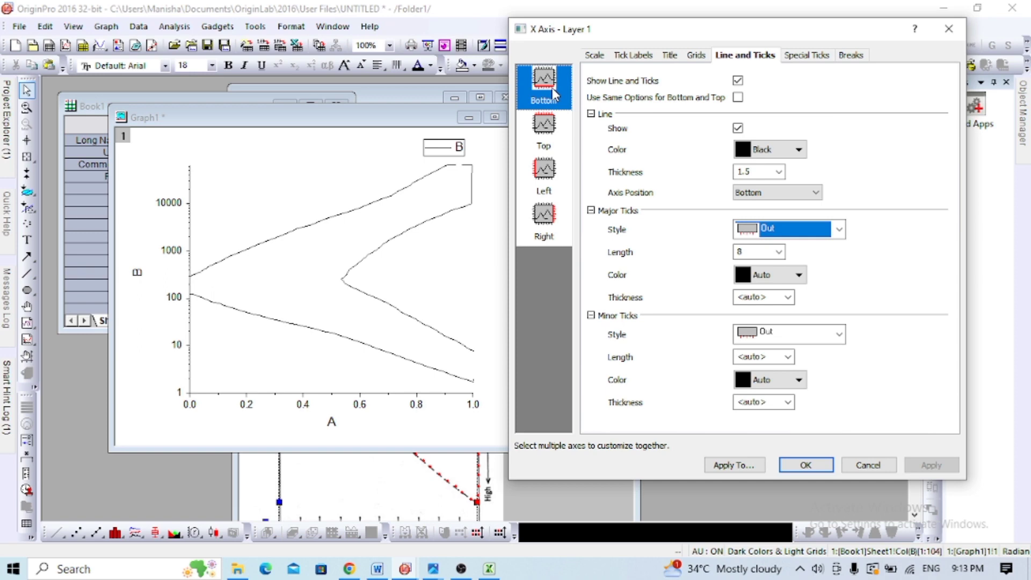
click(779, 172)
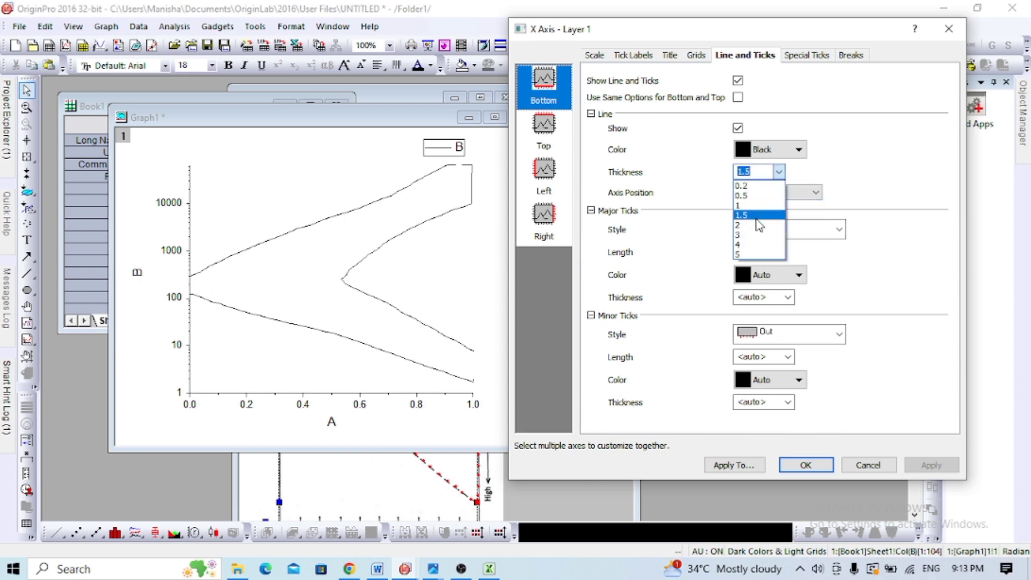
click(756, 228)
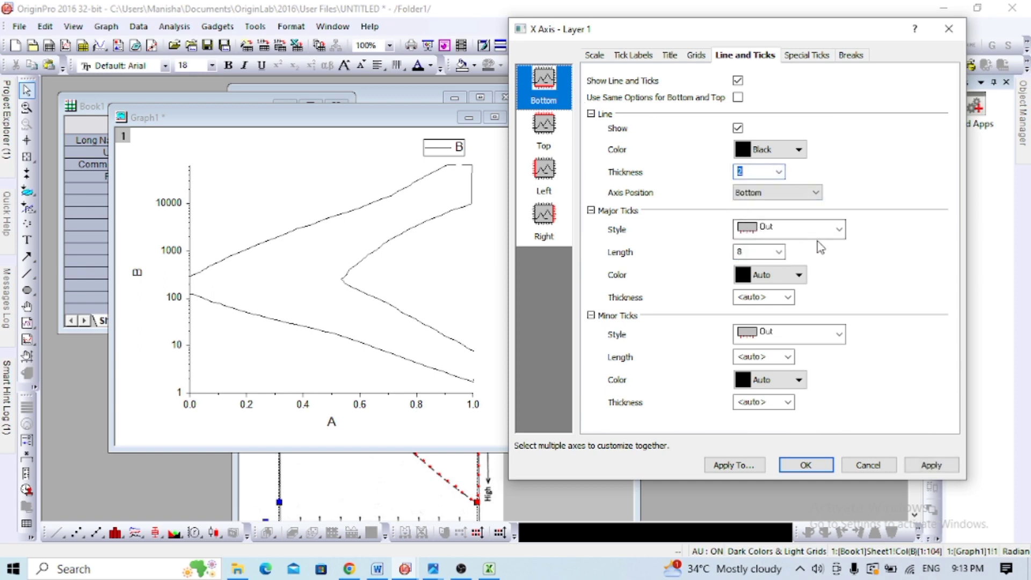
click(835, 336)
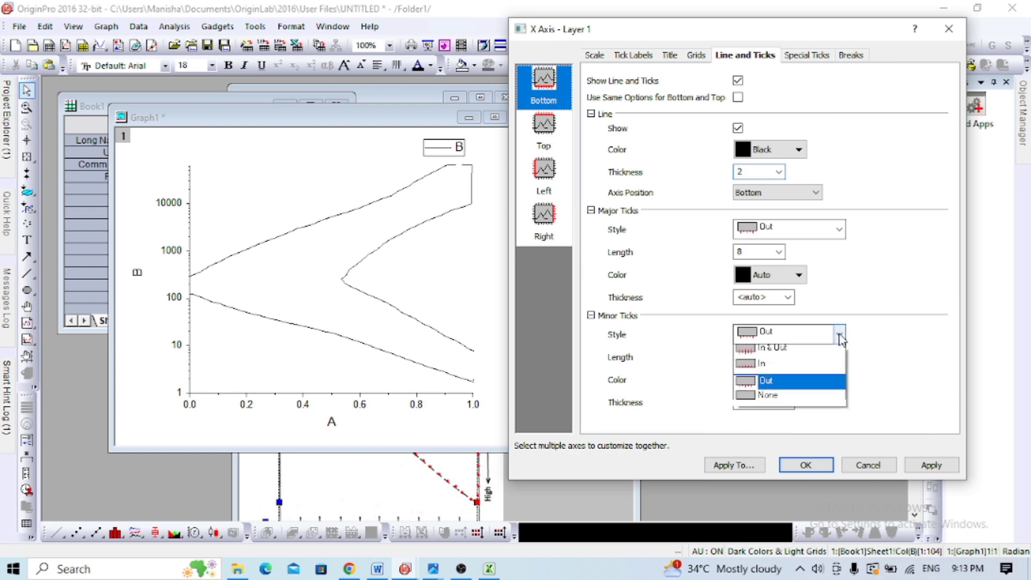
click(777, 399)
Step: Show the top axis line at thickness 2 with no major or minor ticks
click(550, 135)
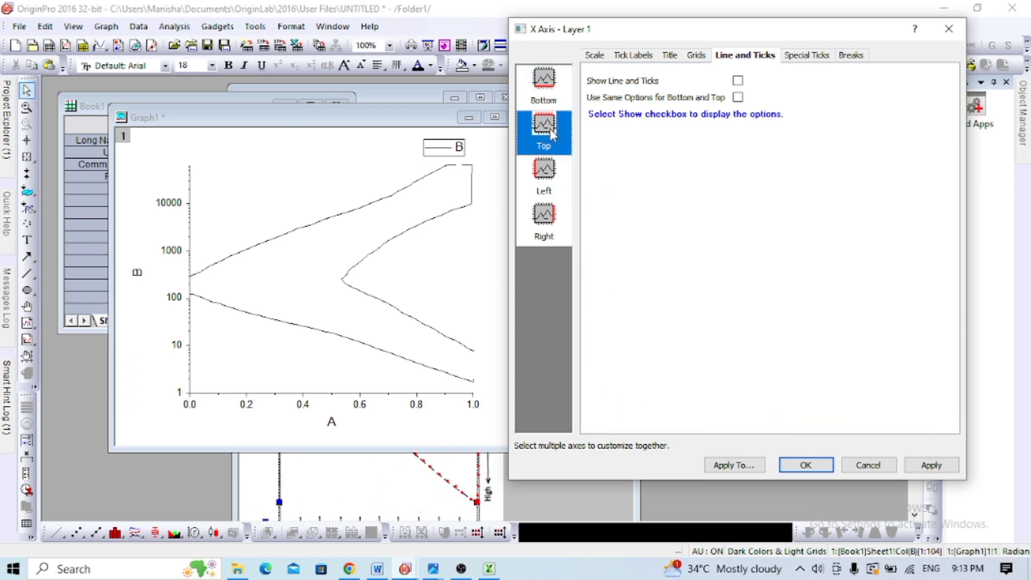
click(737, 81)
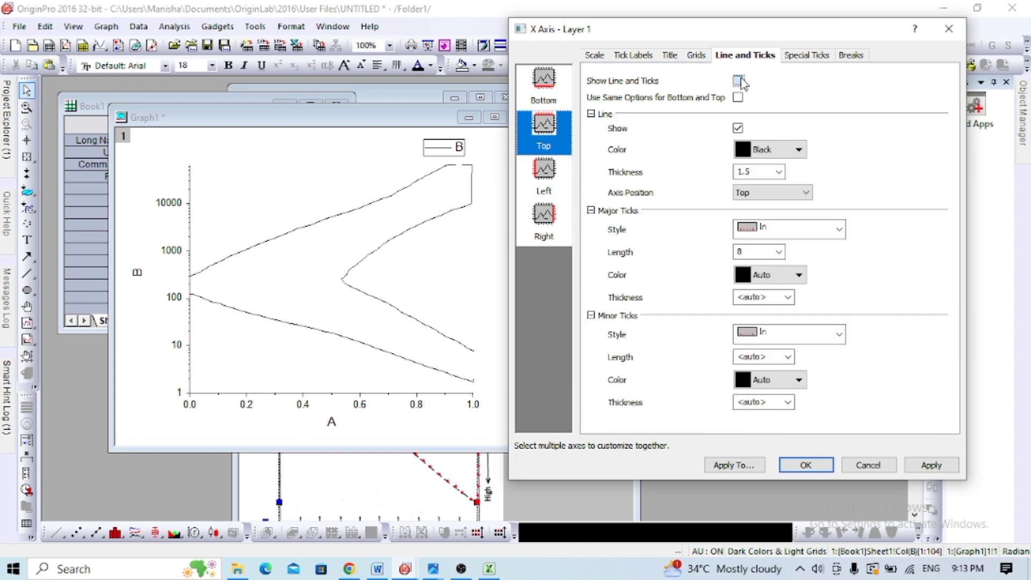
click(778, 172)
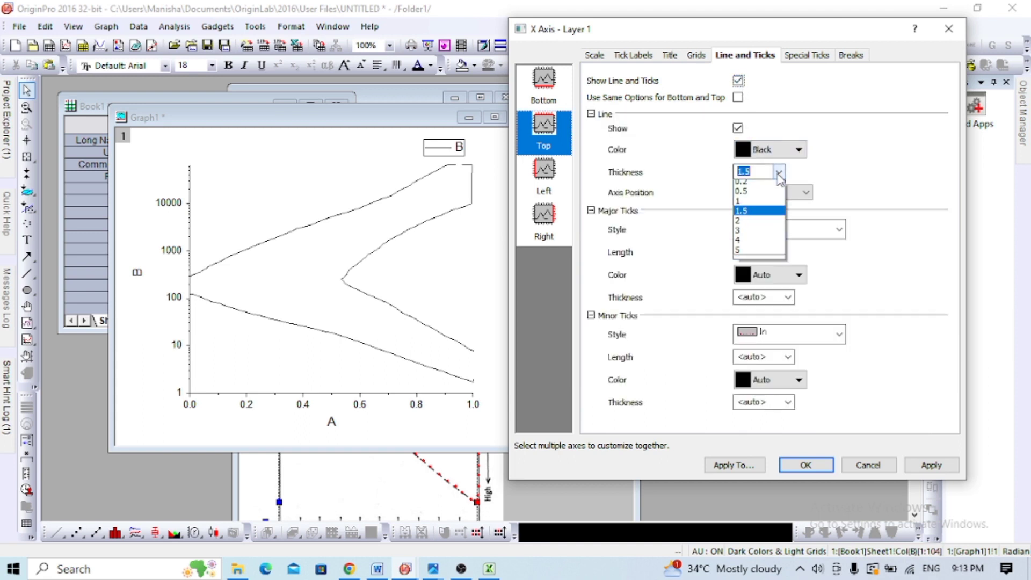
click(749, 227)
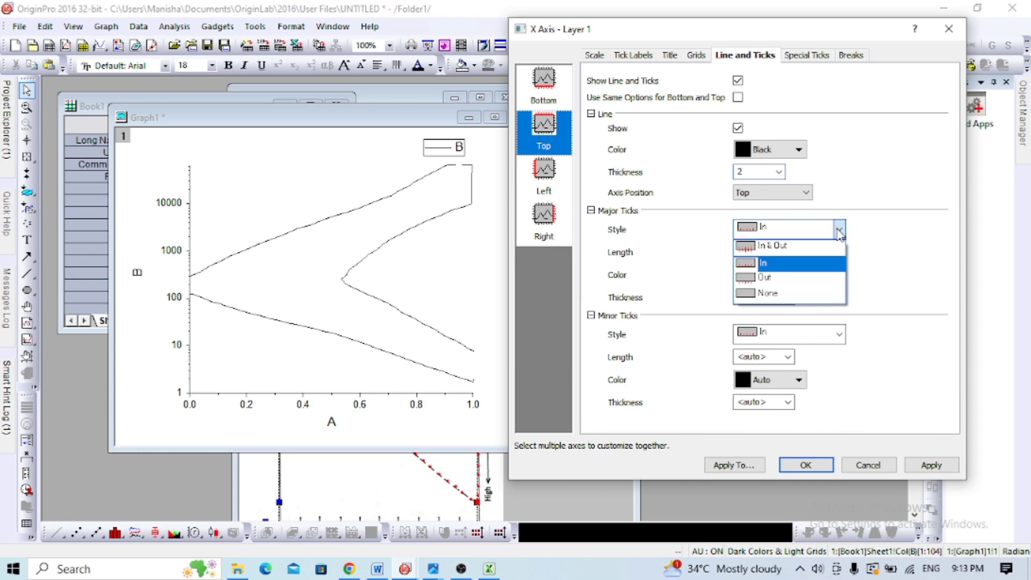
click(807, 293)
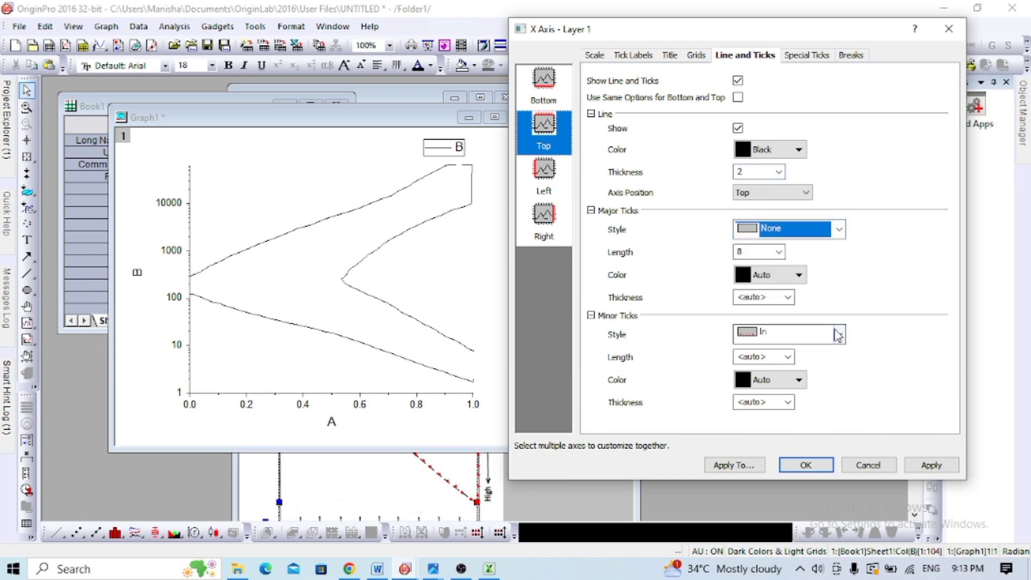
click(784, 334)
click(777, 397)
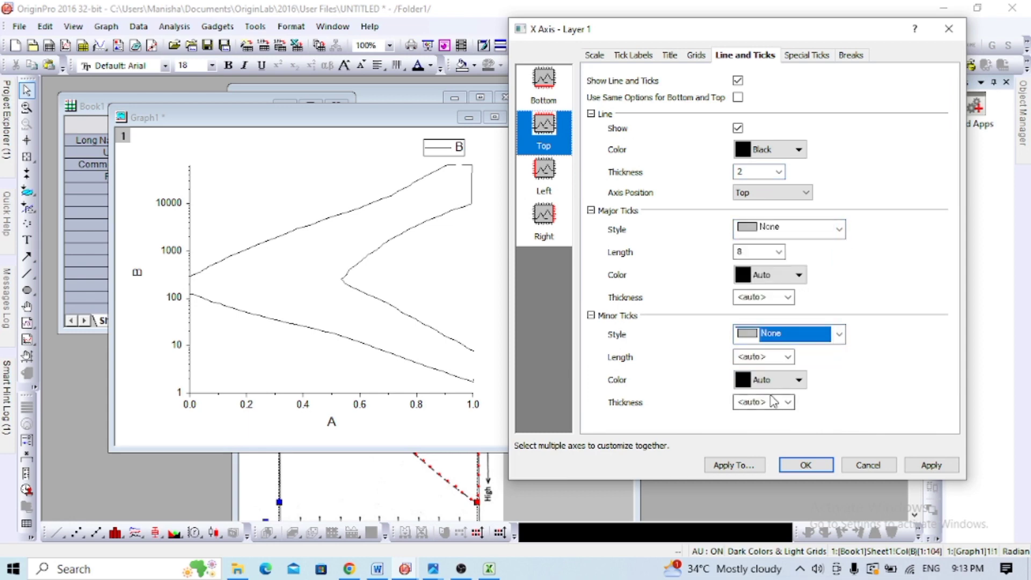
Step: Set the left axis thickness to 2, keep major ticks outward, and remove minor ticks
click(535, 183)
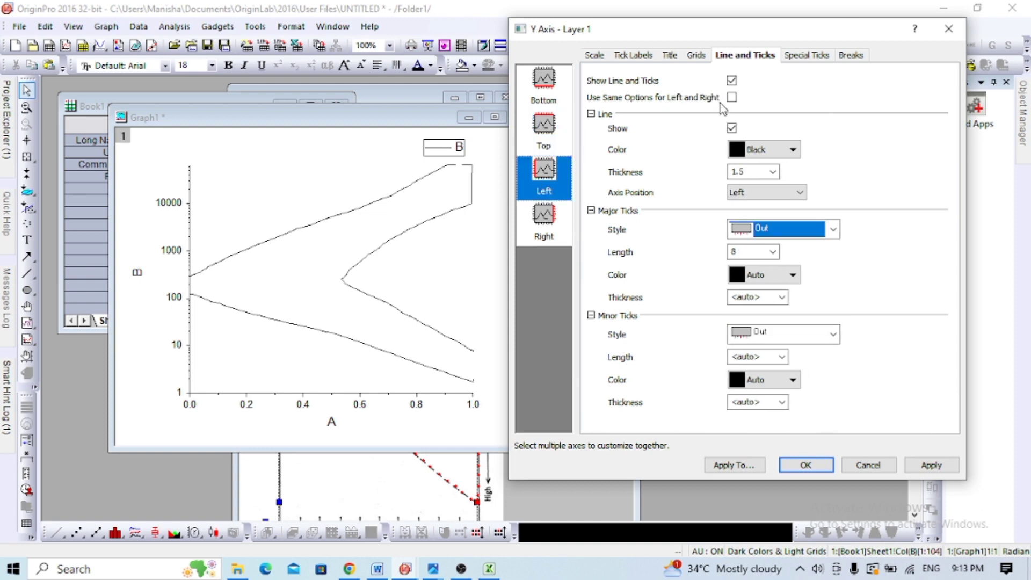
click(772, 172)
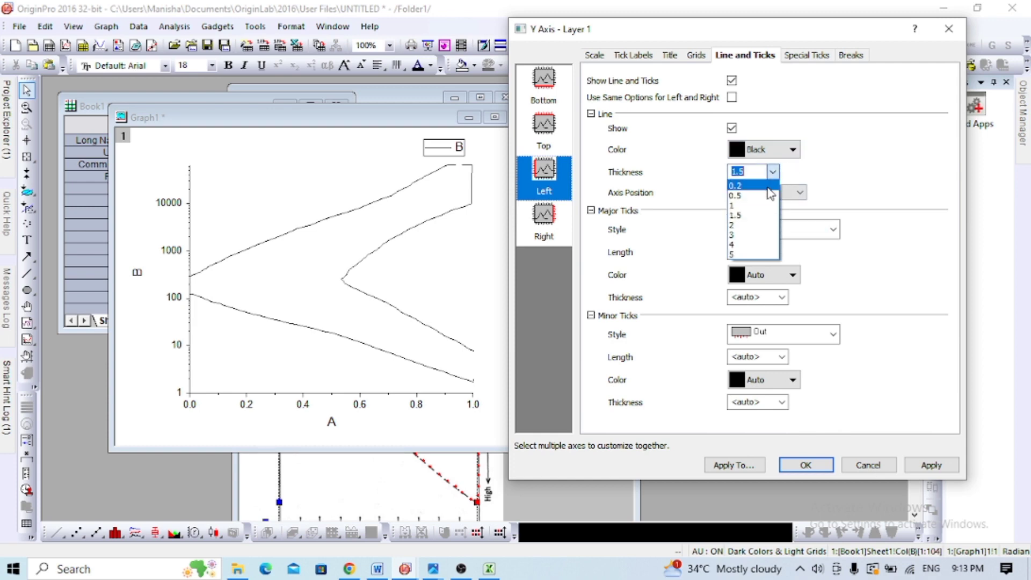
click(760, 228)
click(834, 229)
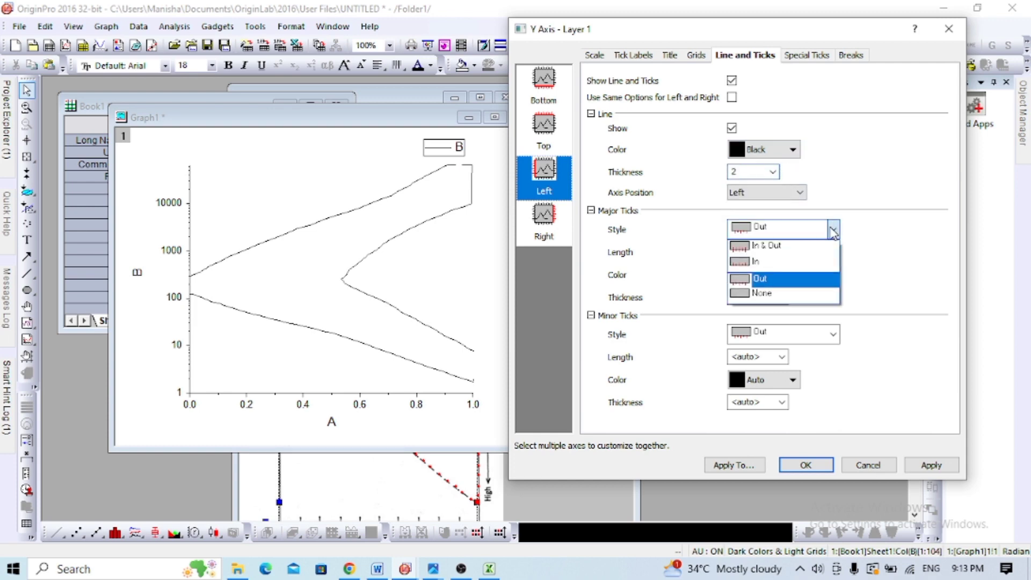
click(878, 227)
click(834, 335)
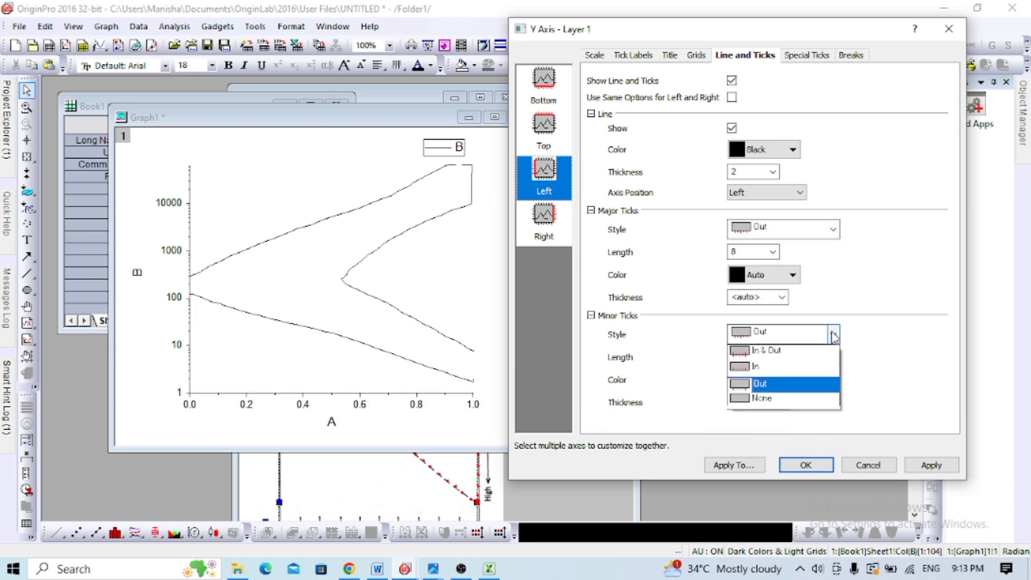
click(784, 400)
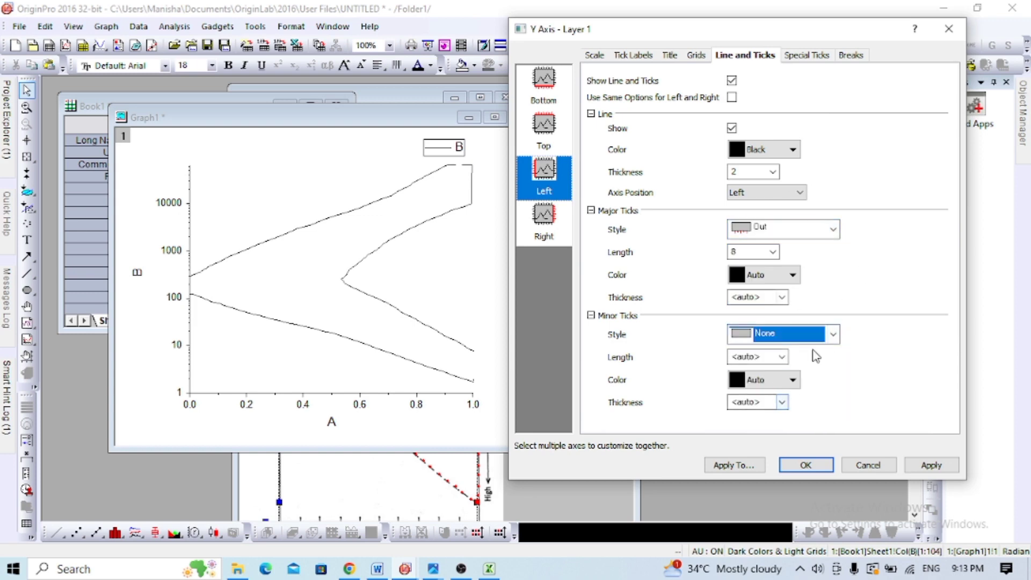
Step: Show the right axis line at thickness 2 without ticks, then apply and close
click(549, 238)
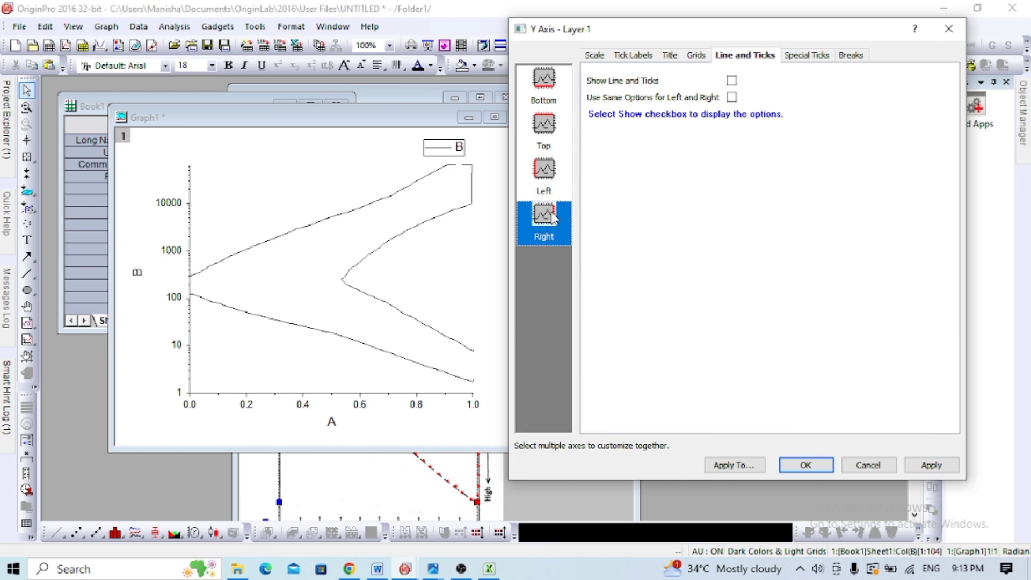
click(732, 81)
click(733, 128)
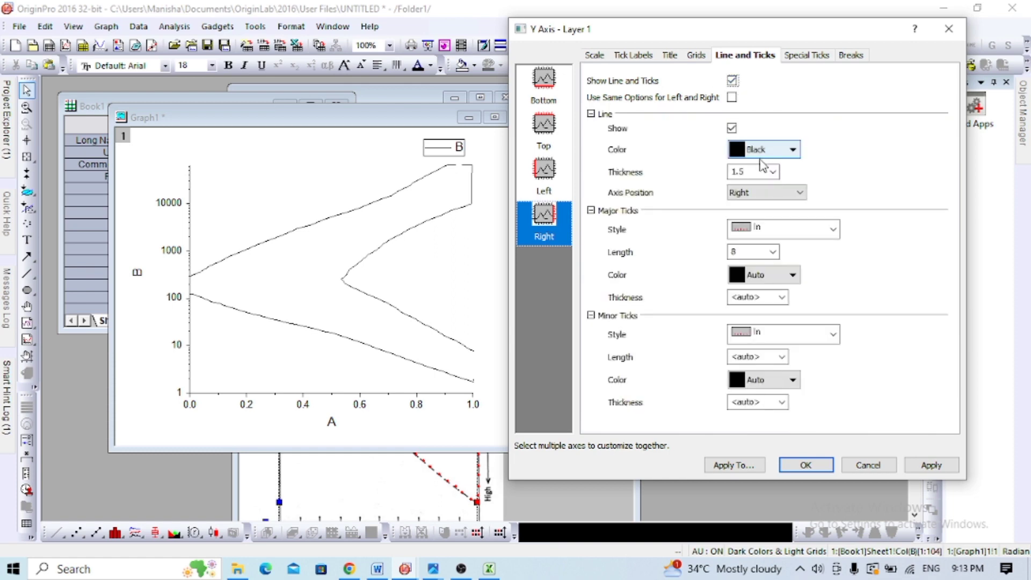
click(772, 171)
click(745, 226)
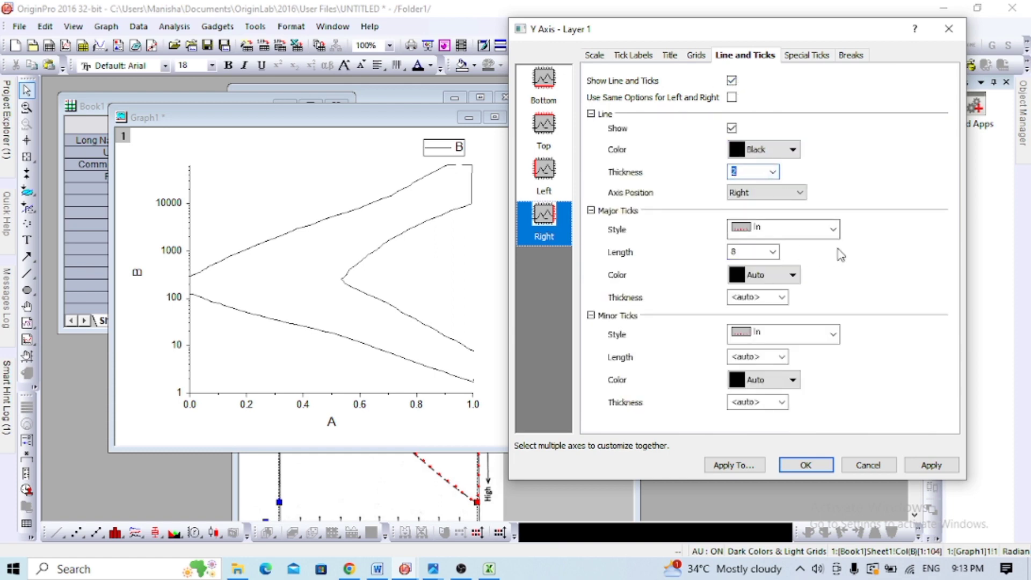
click(833, 230)
click(816, 294)
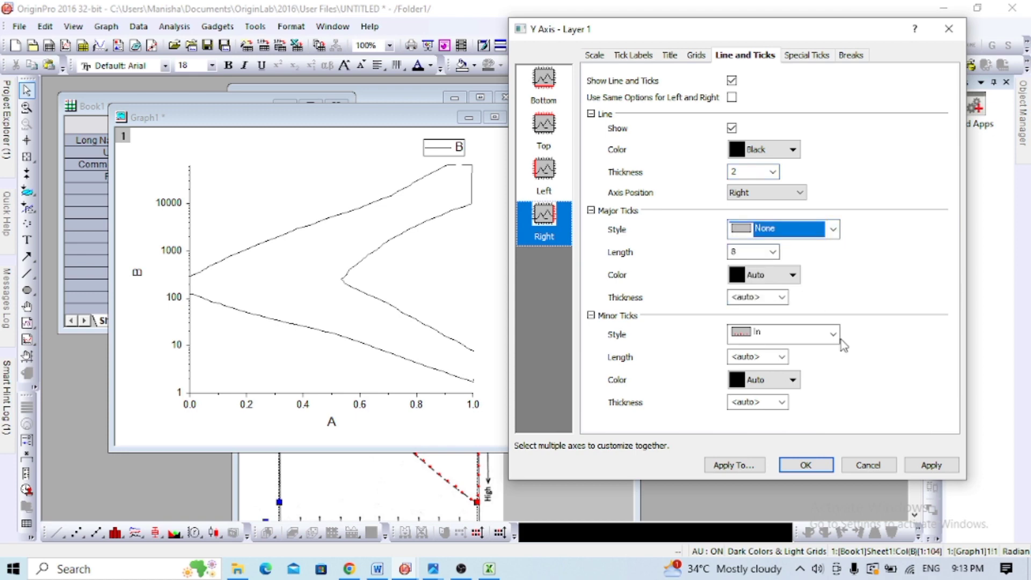
click(832, 334)
click(816, 397)
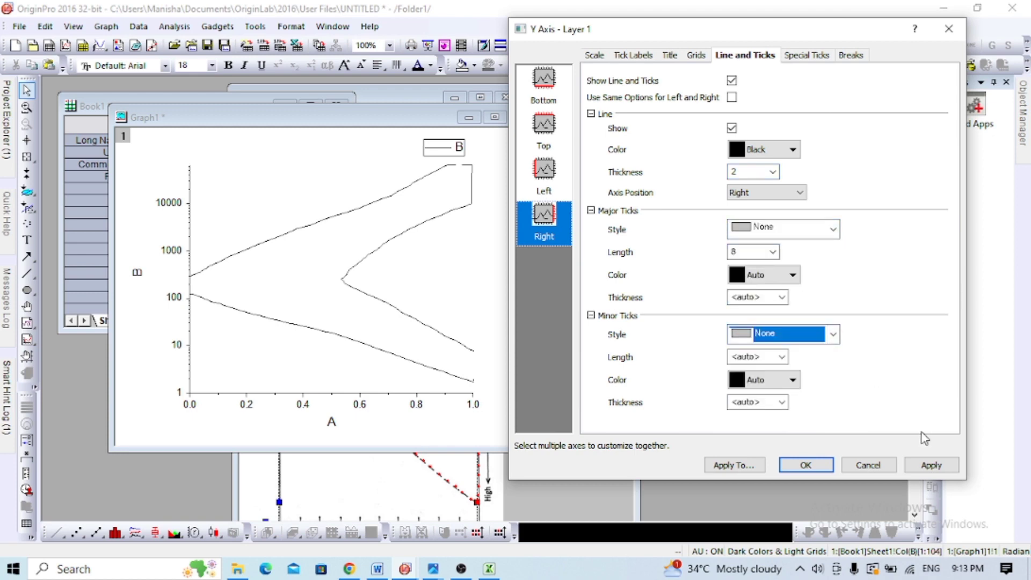
click(926, 465)
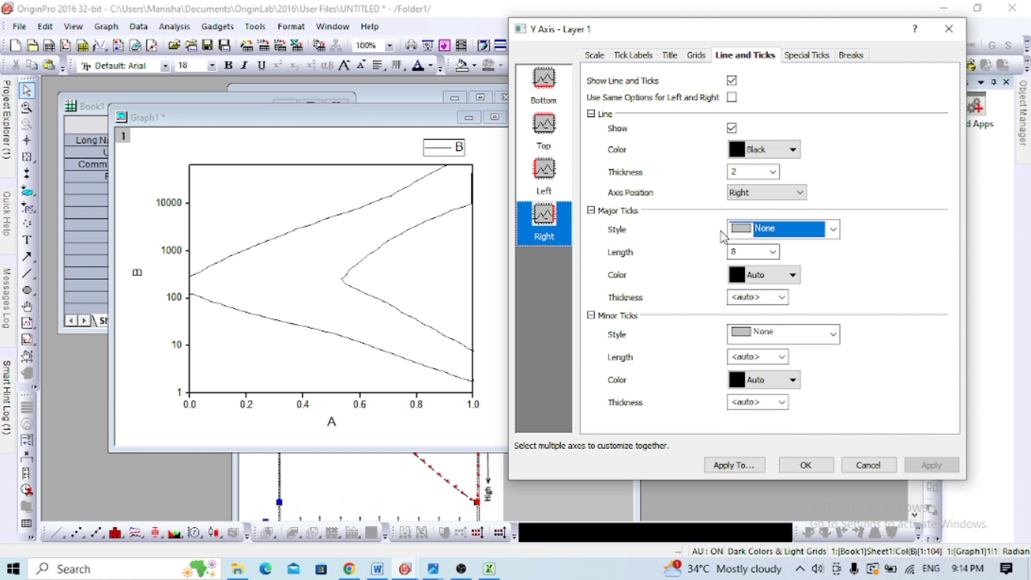
click(806, 465)
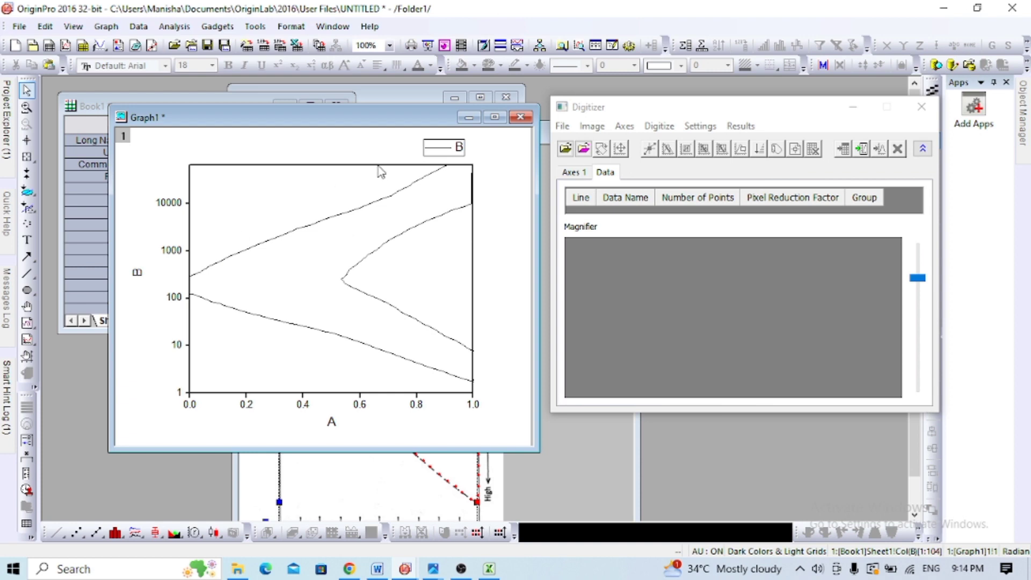
Step: Delete the B legend, select the Y axis title, and show the Photos window previews
click(460, 150)
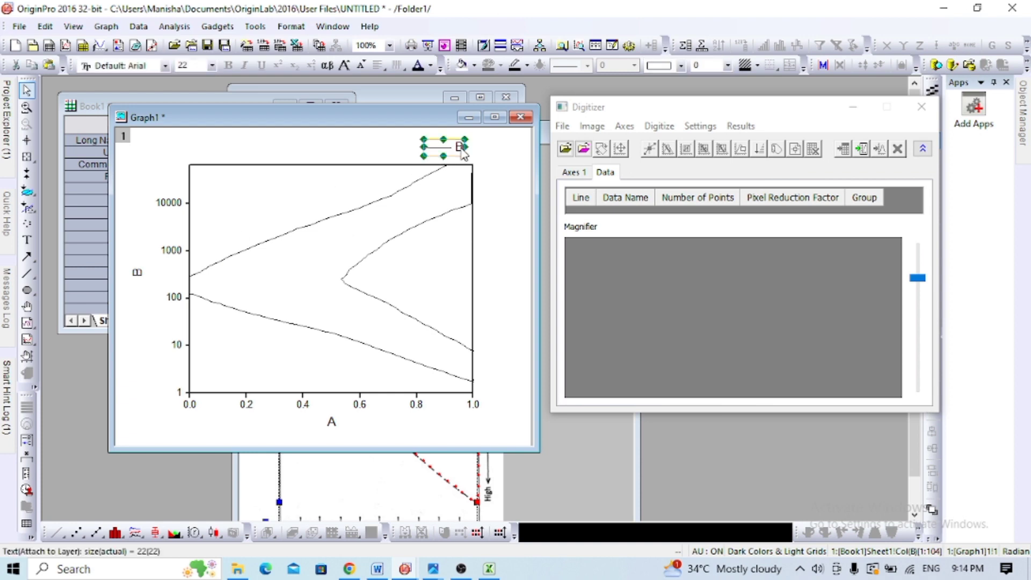
right_click(461, 149)
click(496, 257)
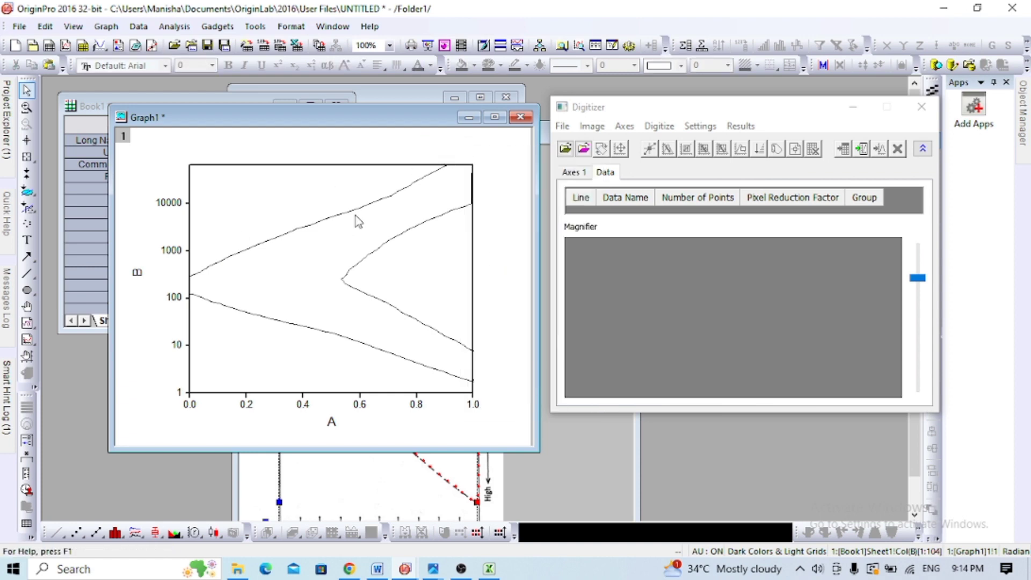
click(139, 273)
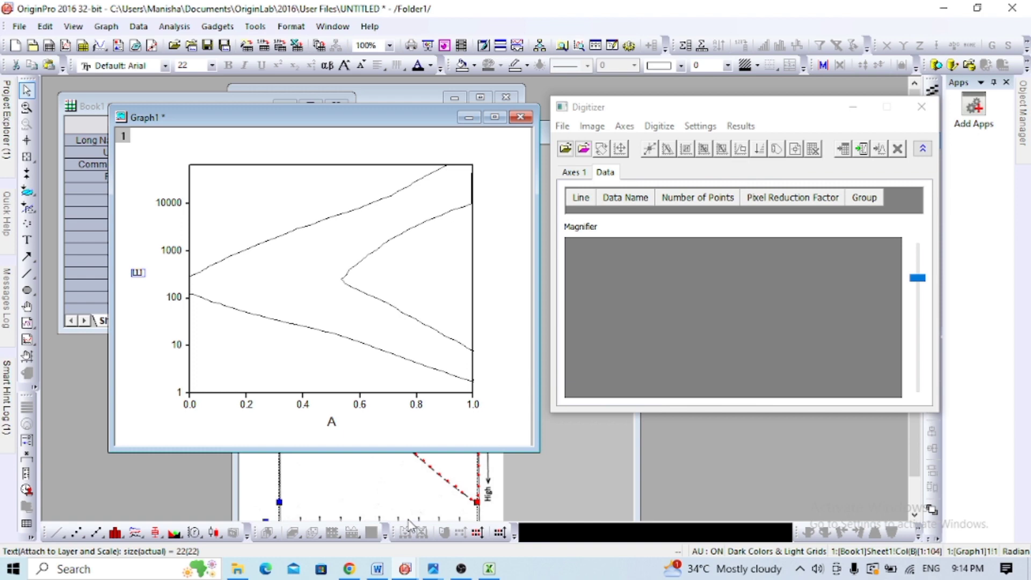
click(433, 572)
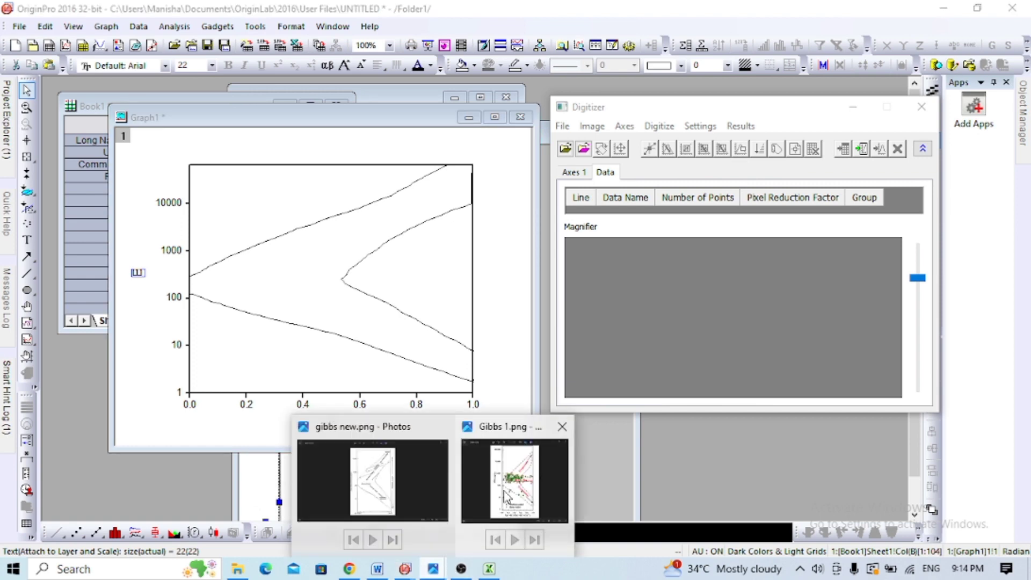
click(509, 486)
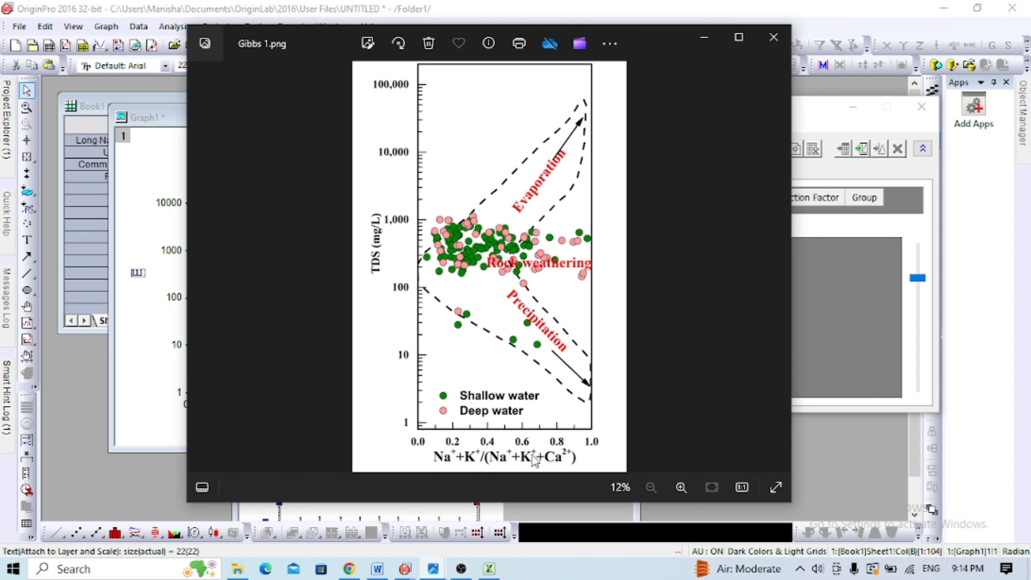
click(153, 368)
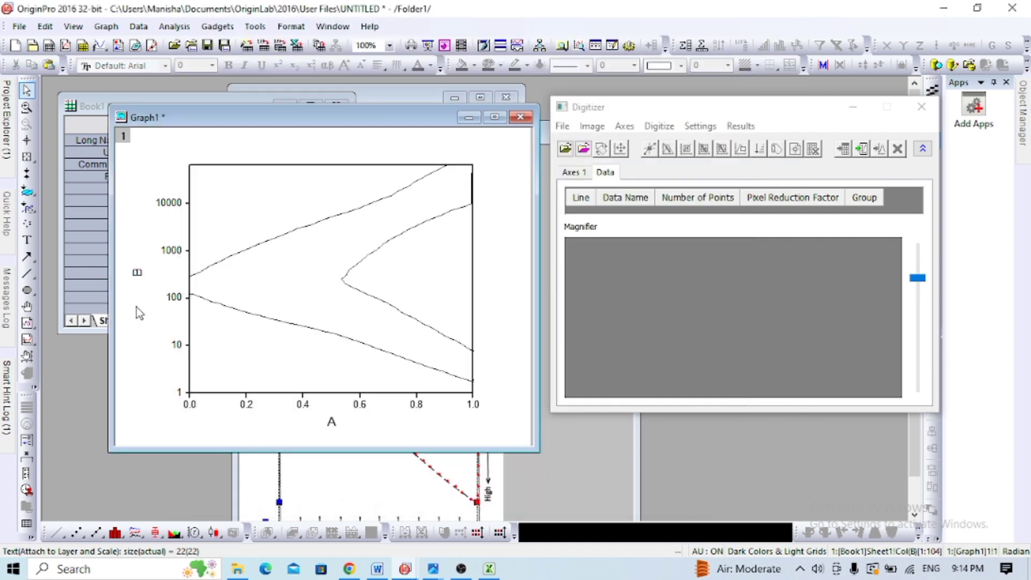
Step: Retitle the Y axis as bold 'TDS (mg/L)'
double_click(138, 274)
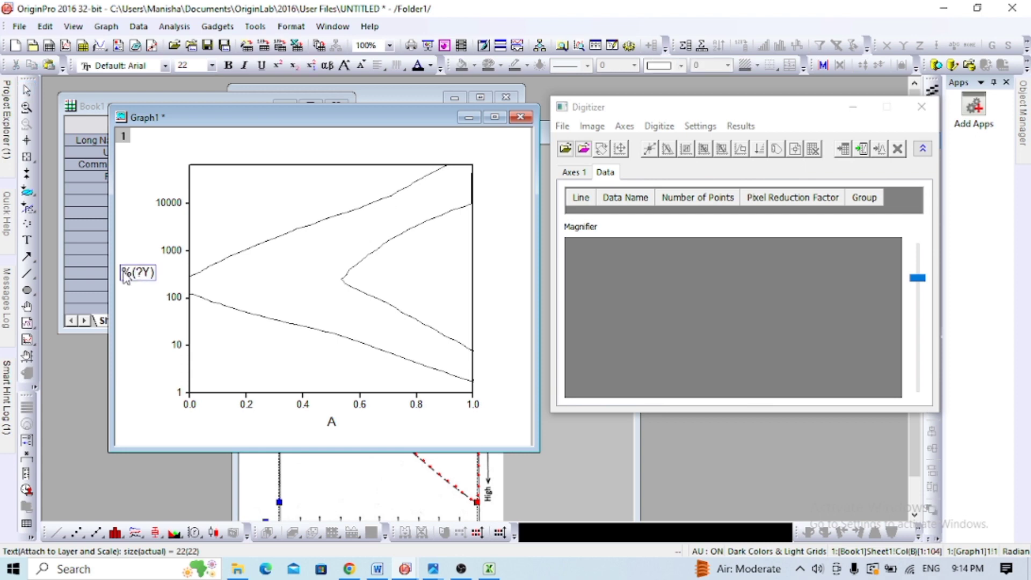
drag(124, 276, 167, 283)
text(TDS (m)
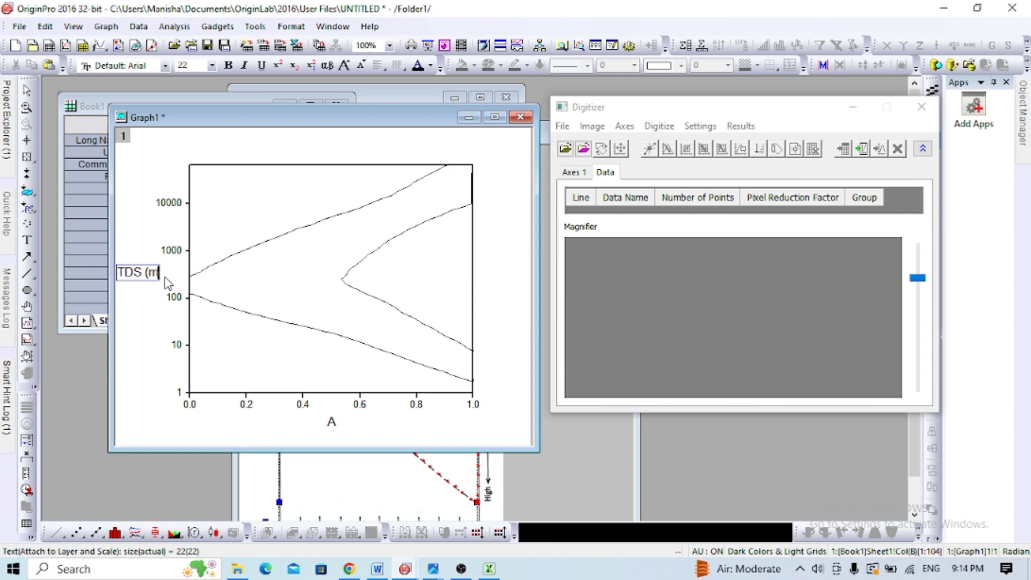
text(g/L))
click(170, 280)
double_click(140, 279)
click(140, 279)
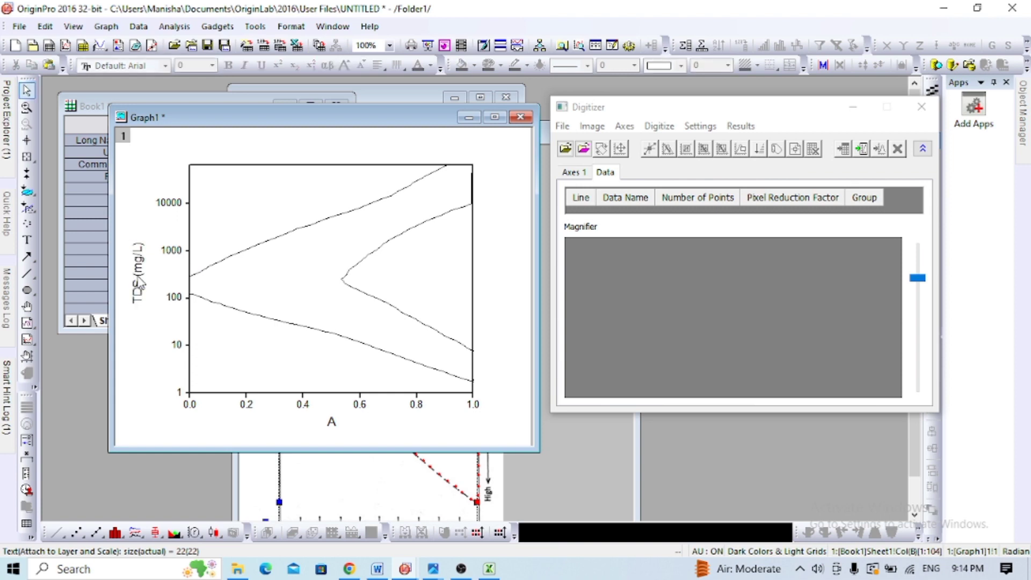
double_click(141, 280)
drag(140, 280, 196, 279)
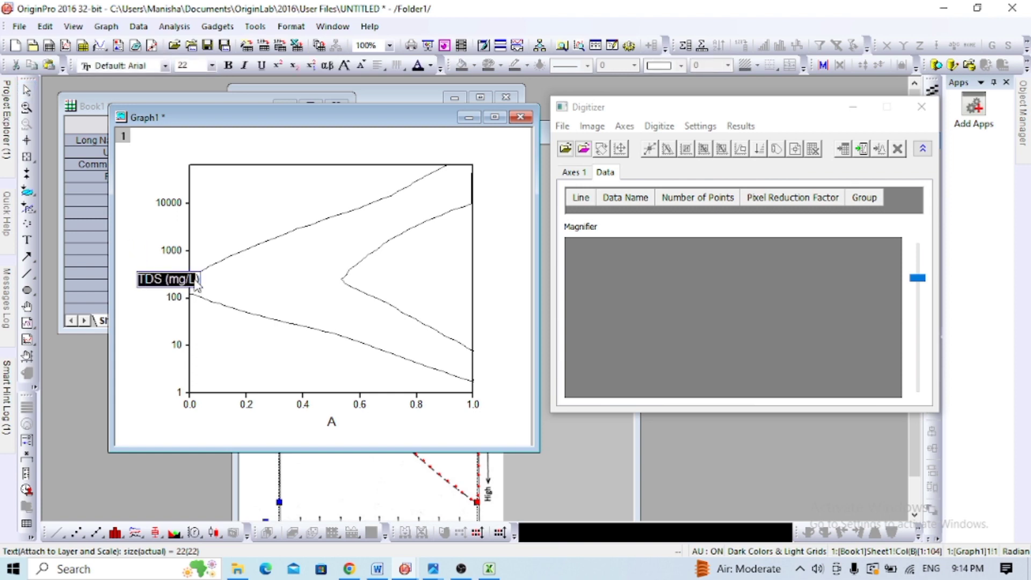
click(228, 65)
click(148, 363)
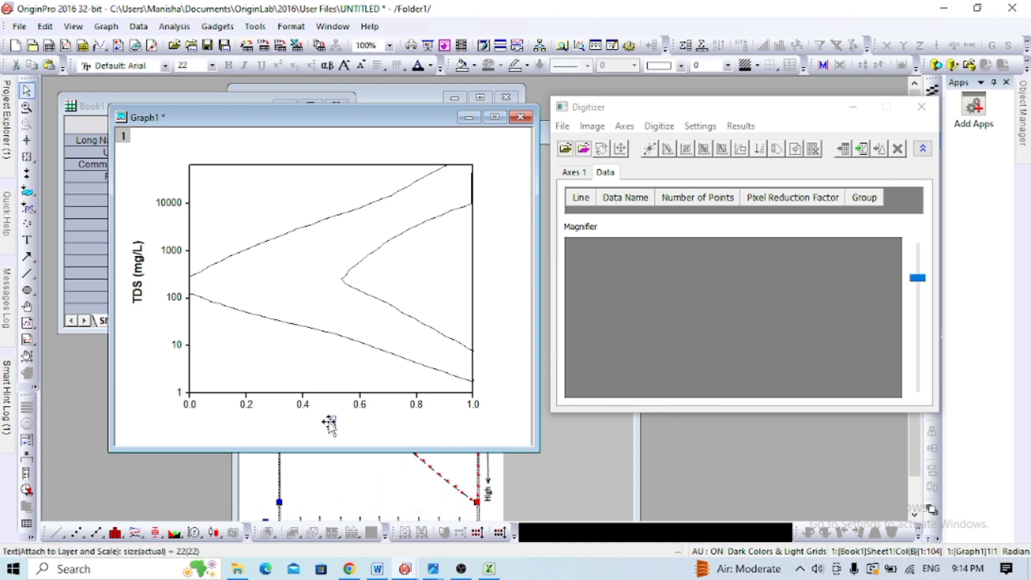
Step: Retitle the X axis as bold 'Na+K/Na+K+Ca', fixing the capital A typo
double_click(331, 424)
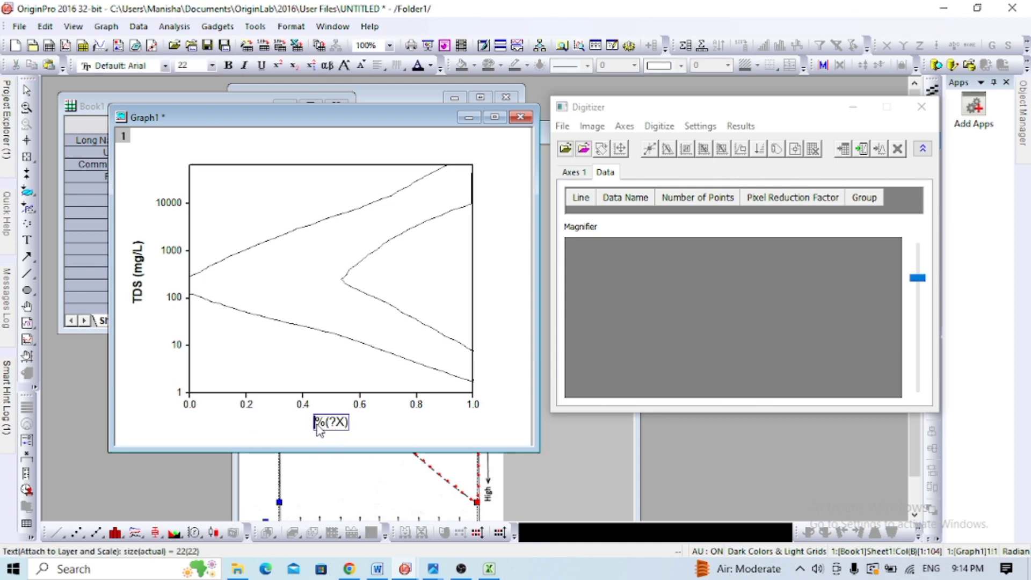
drag(315, 424, 371, 422)
text(Na+K/NA+K+Ca)
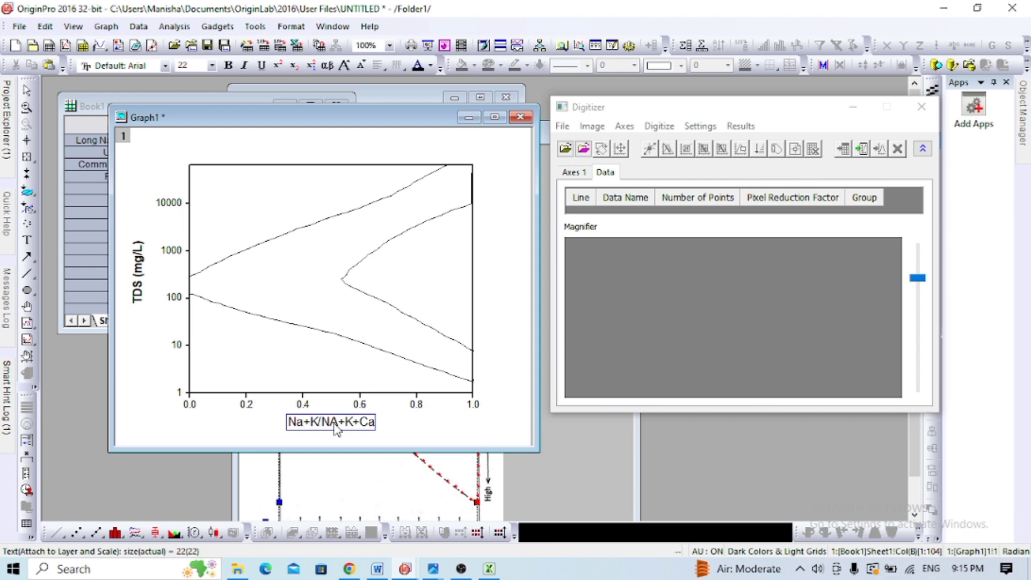
click(335, 422)
key(BackSpace)
text(a)
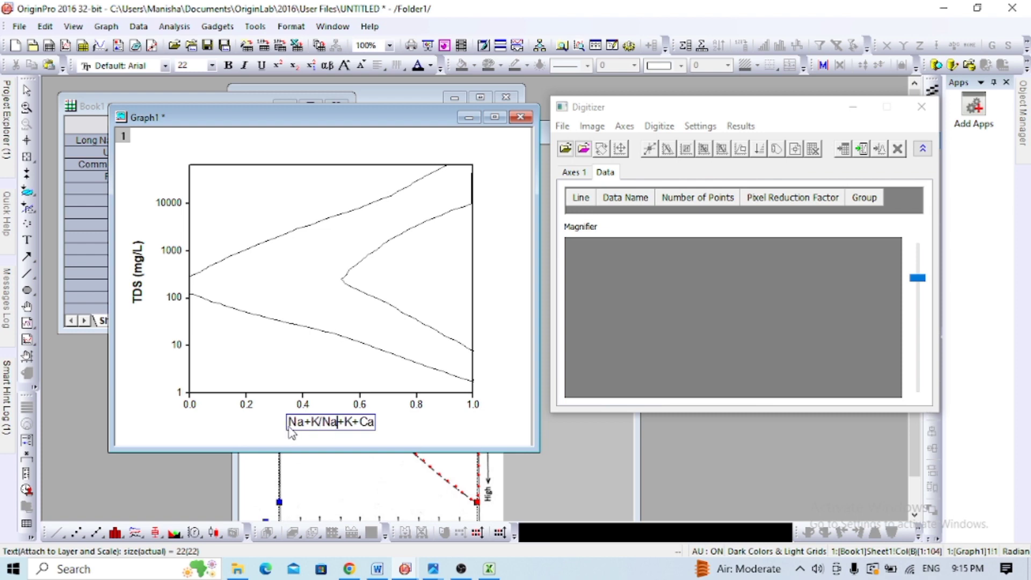
drag(290, 428, 374, 425)
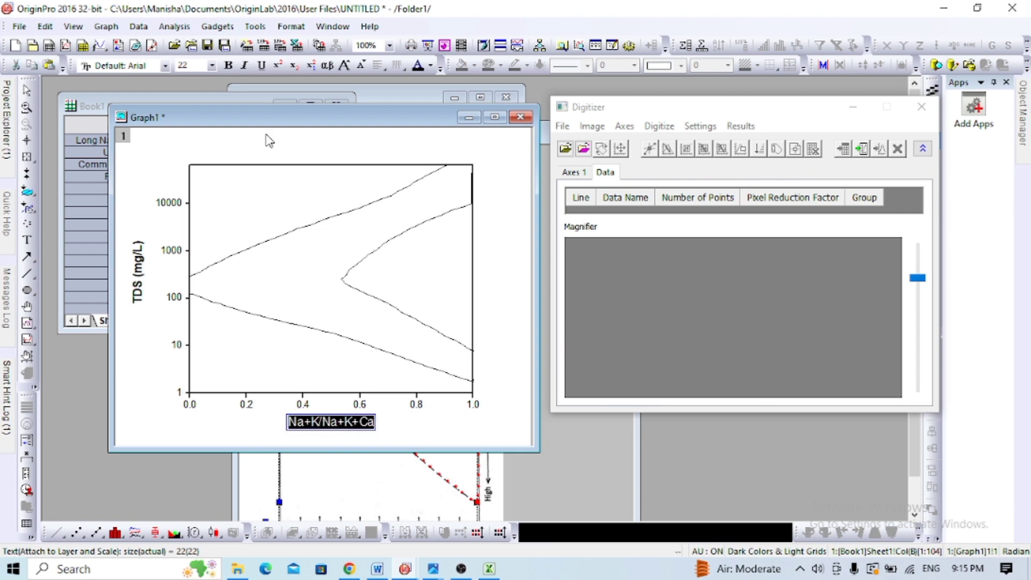
click(228, 65)
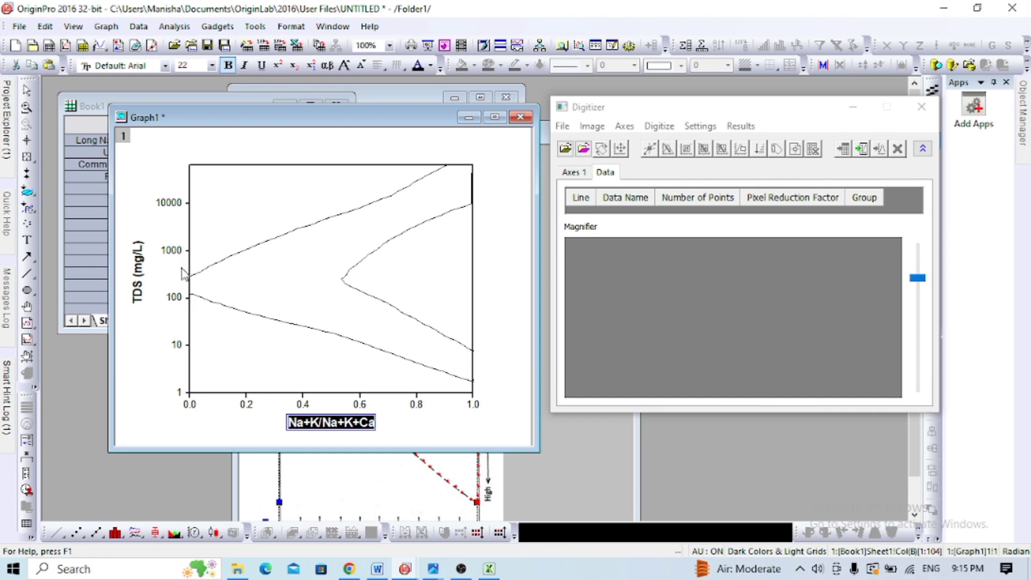
click(164, 326)
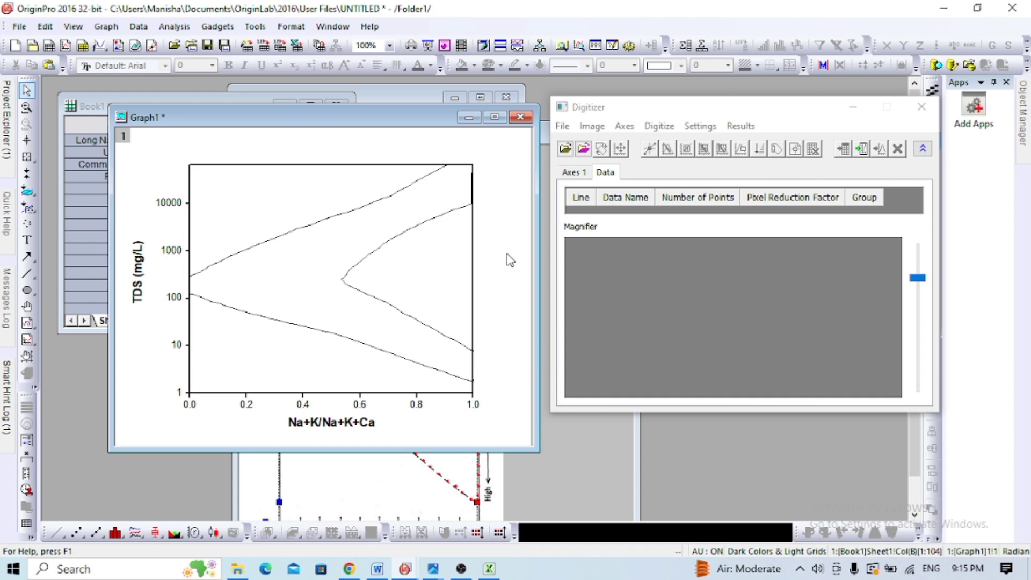
Step: In the page properties of Plot Details, set width 8 and height 11, then apply and confirm
double_click(505, 286)
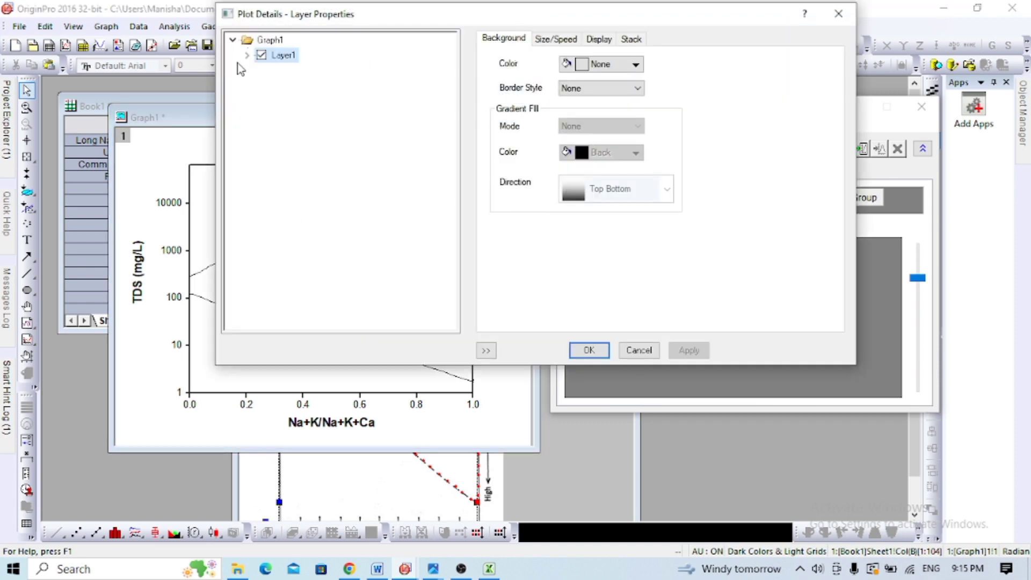
double_click(271, 41)
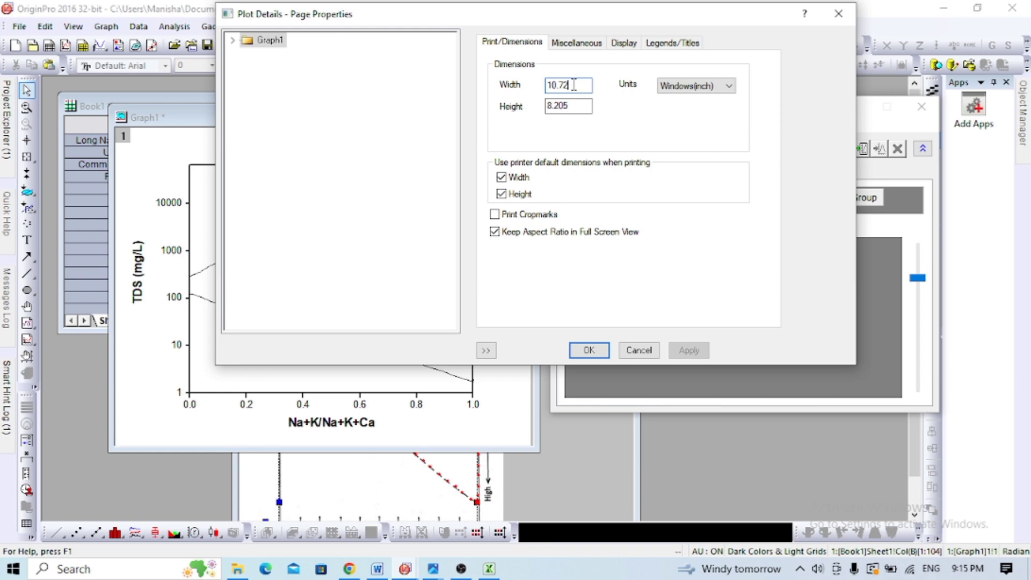
drag(573, 85, 547, 85)
text(8)
drag(570, 106, 540, 105)
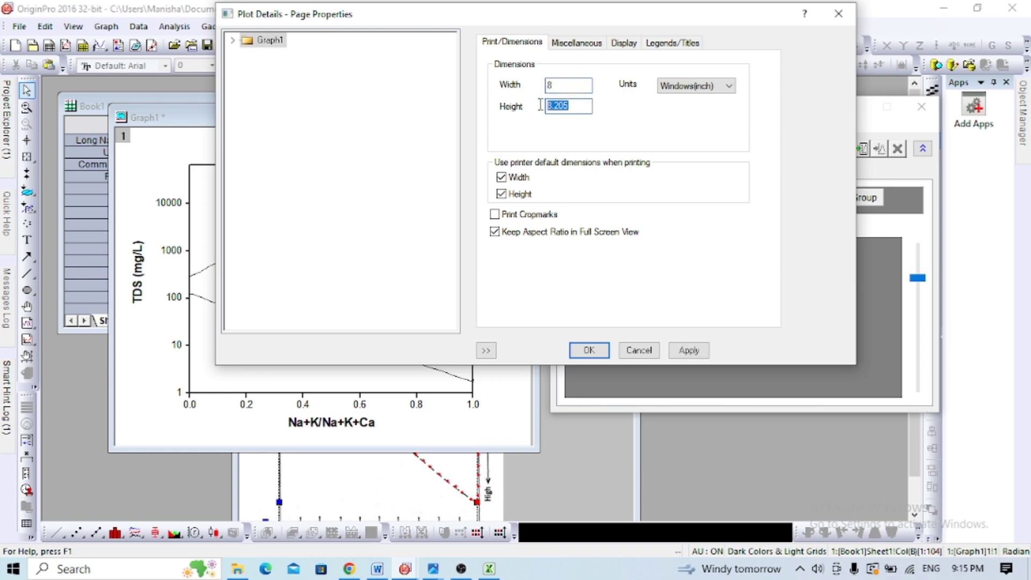
text(11)
click(688, 350)
click(588, 351)
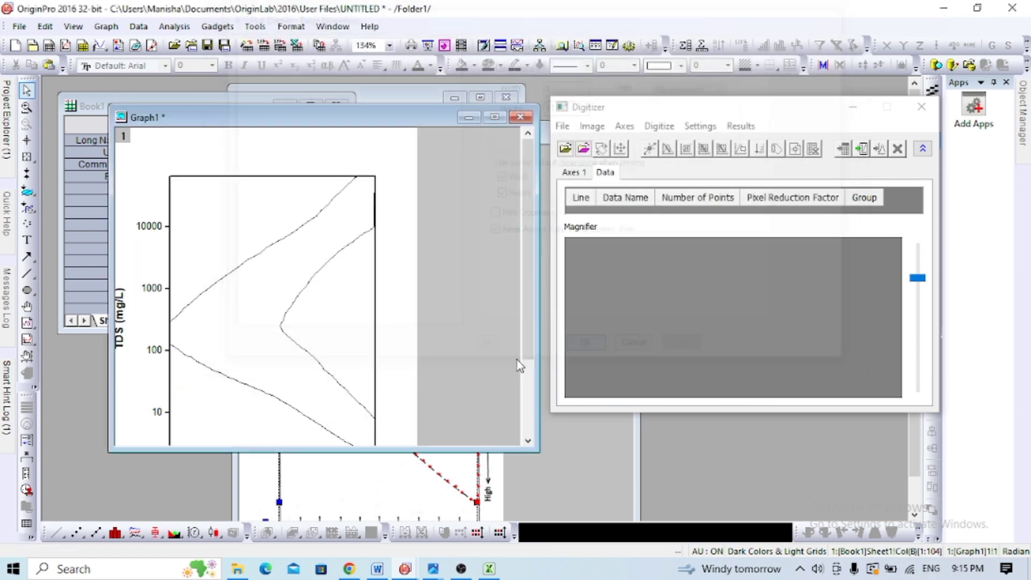
Step: Reposition and resize the graph window, and nudge the TDS (mg/L) title slightly right
drag(401, 119, 396, 87)
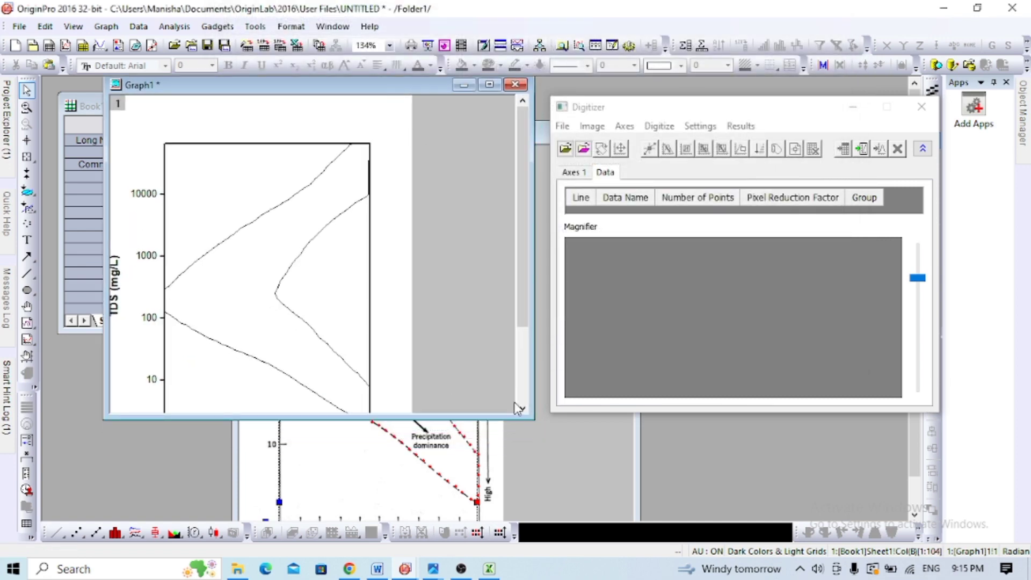
drag(532, 417, 486, 485)
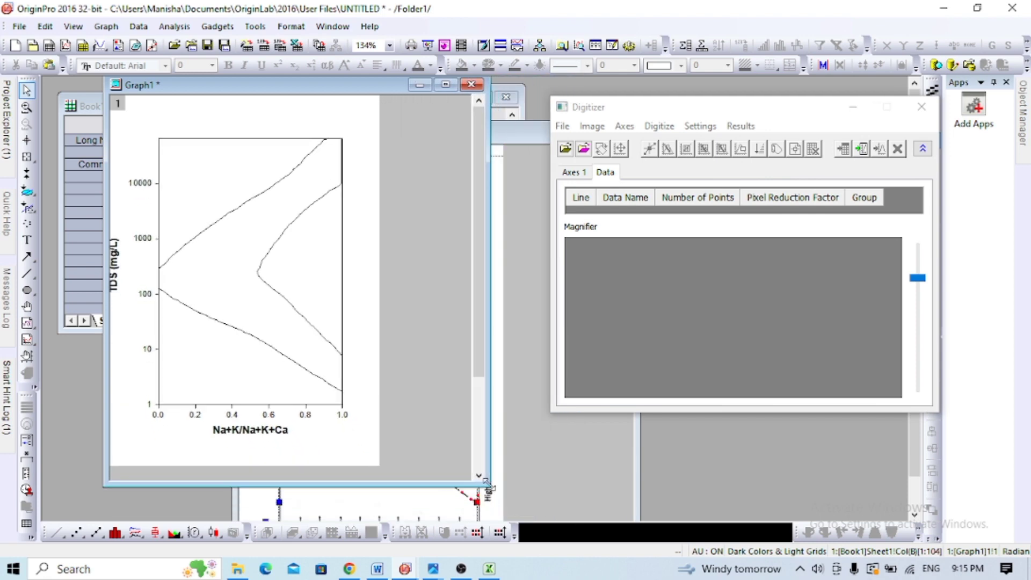
click(114, 271)
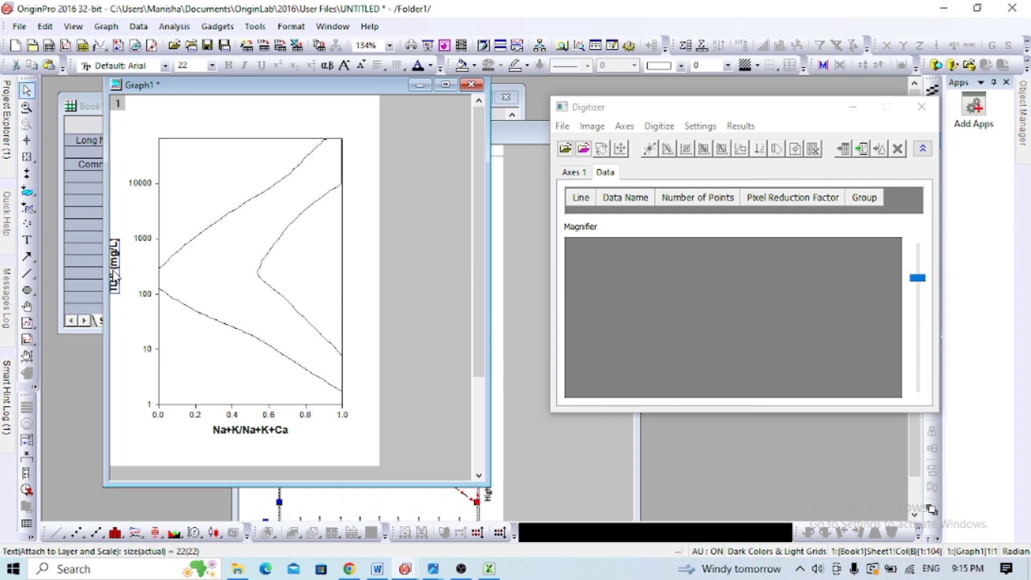
drag(126, 260, 136, 260)
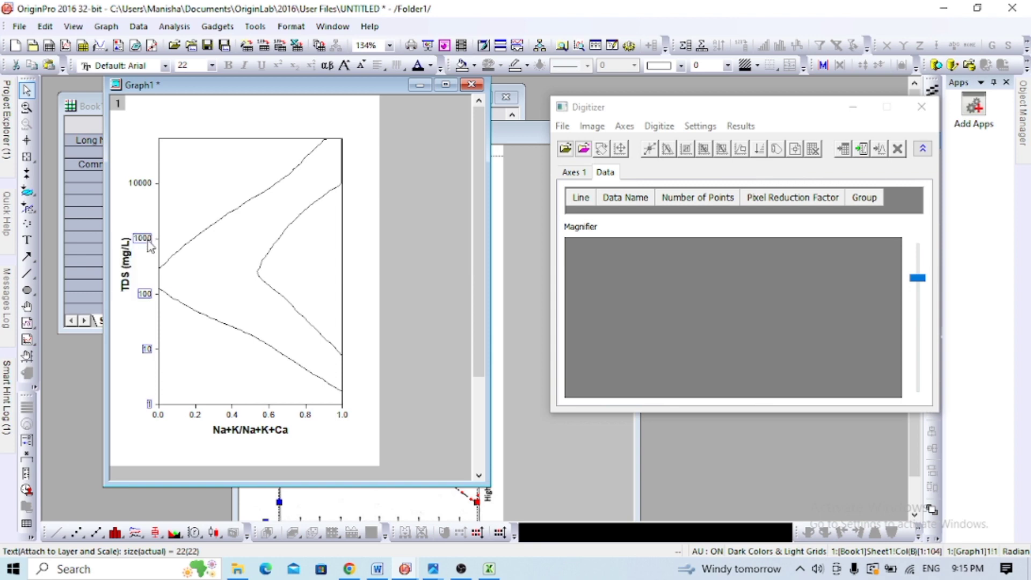
Step: Set the Y and X tick labels to font size 22 and make them bold
click(150, 238)
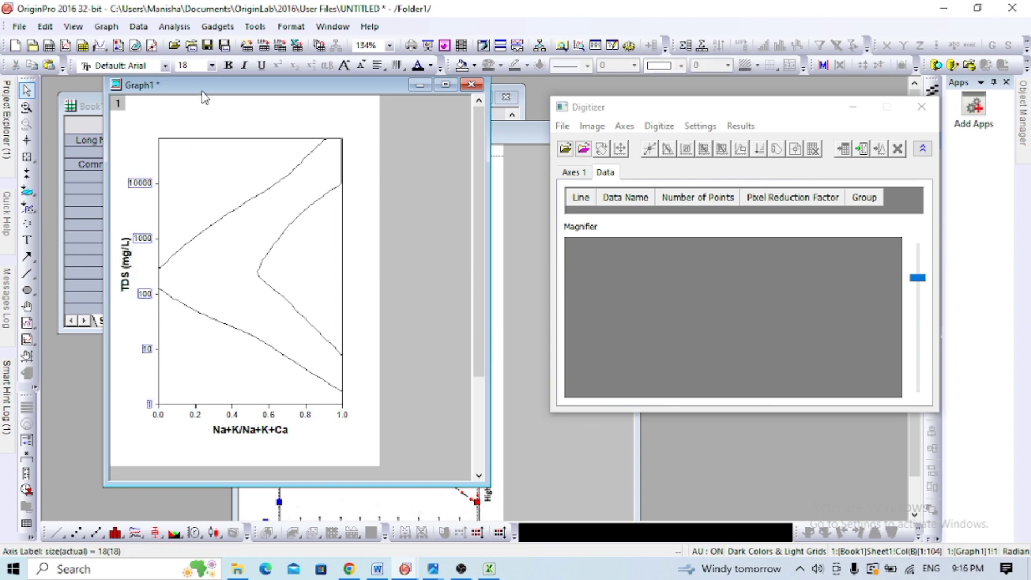
click(212, 65)
click(190, 158)
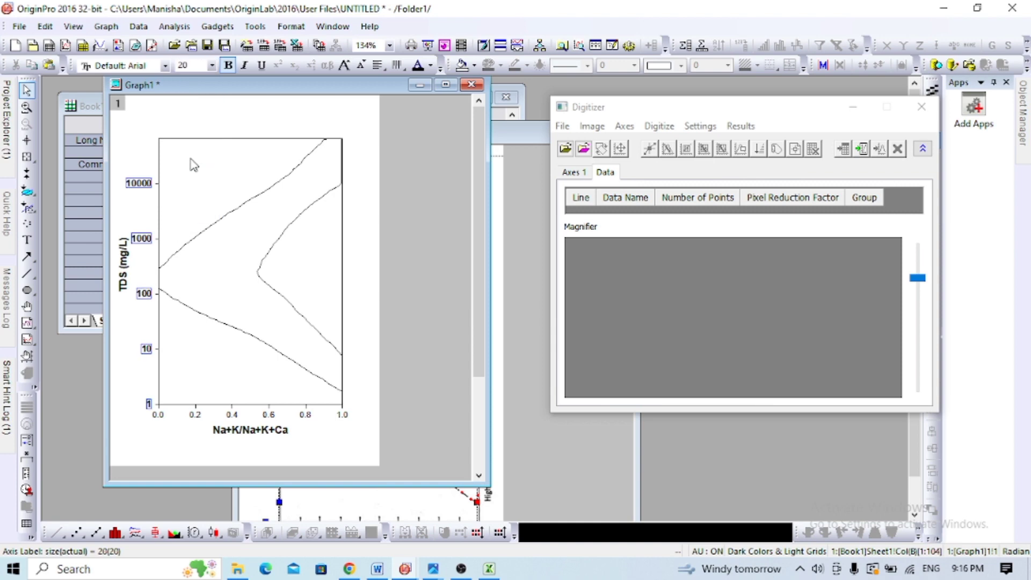
click(212, 65)
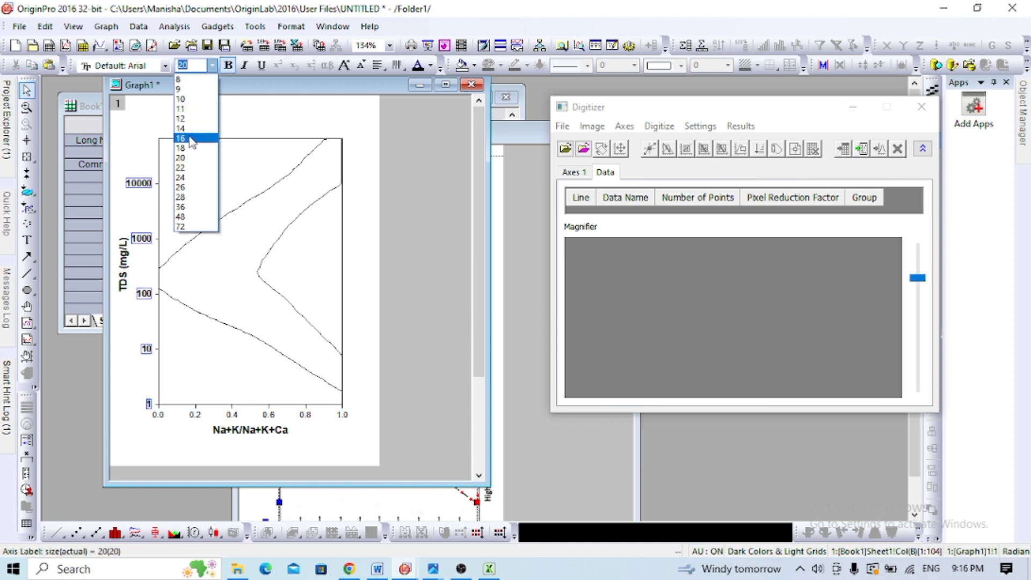
click(189, 168)
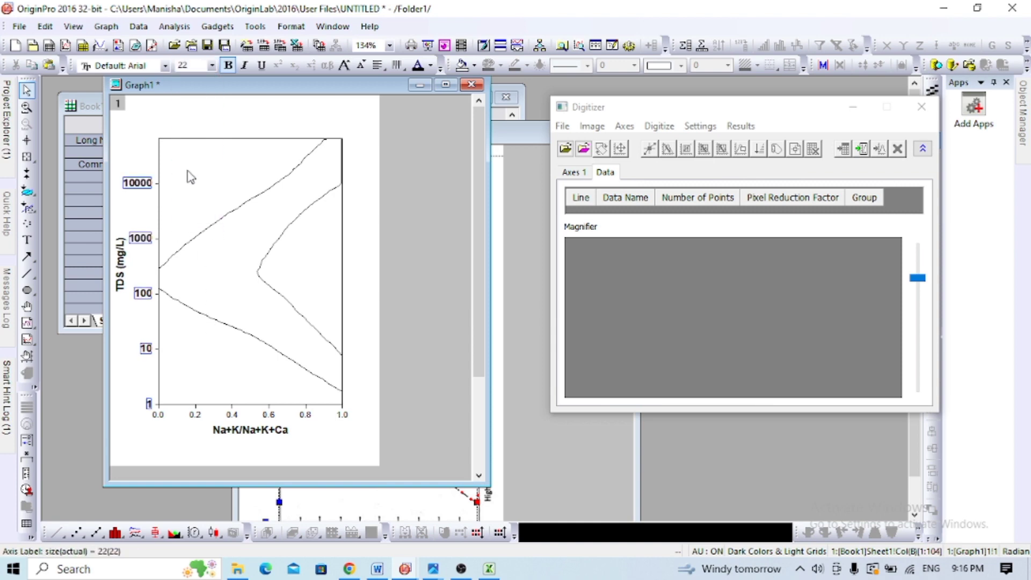
click(270, 415)
click(211, 65)
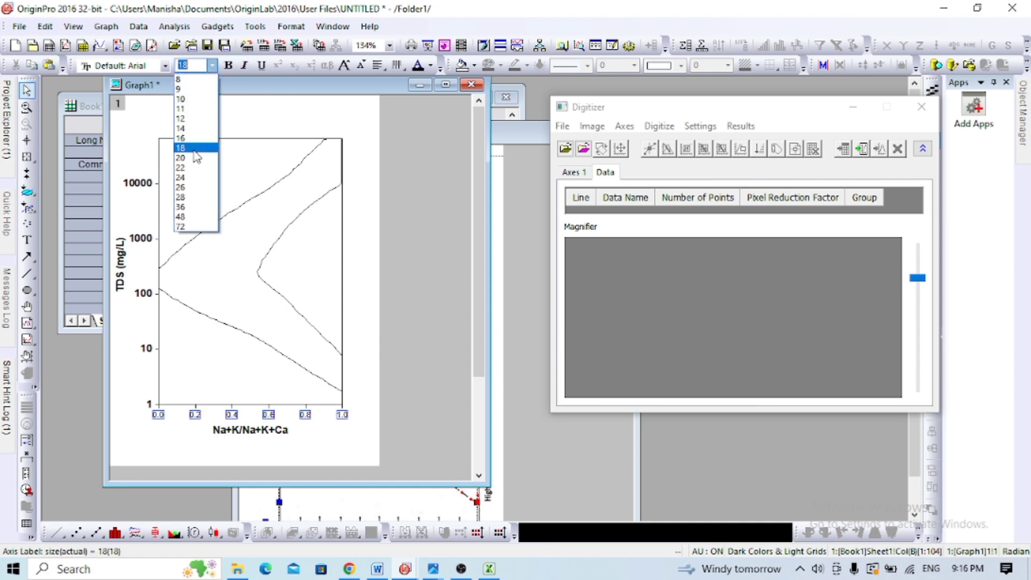
click(192, 168)
click(231, 65)
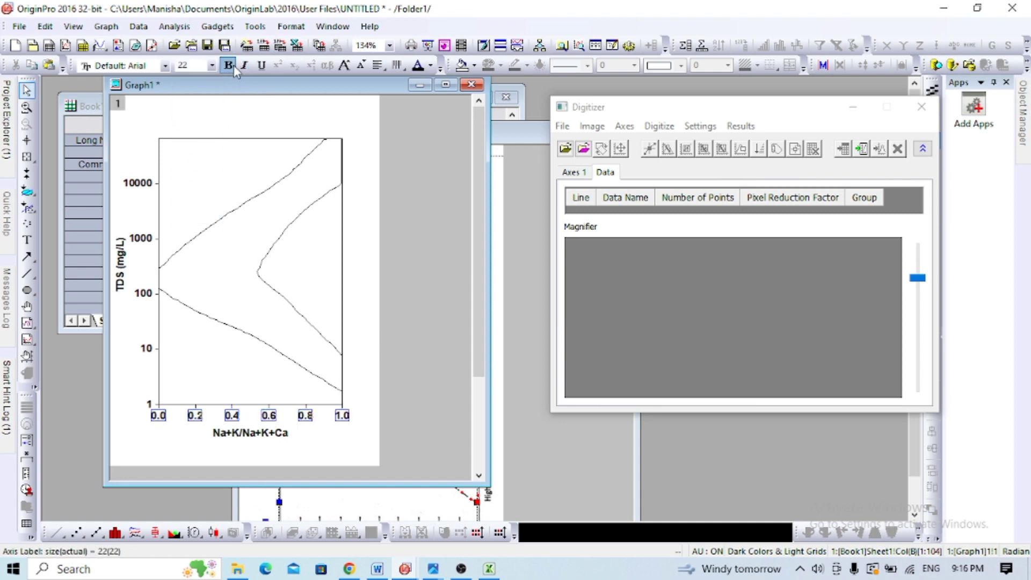
click(409, 282)
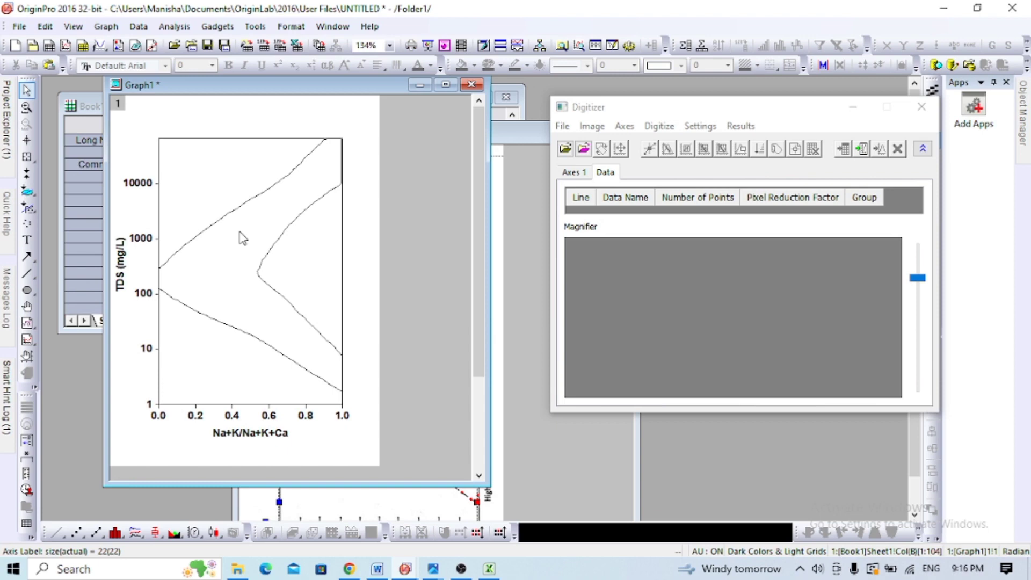
Step: Change the curves to dash-dot lines with width 3
click(235, 211)
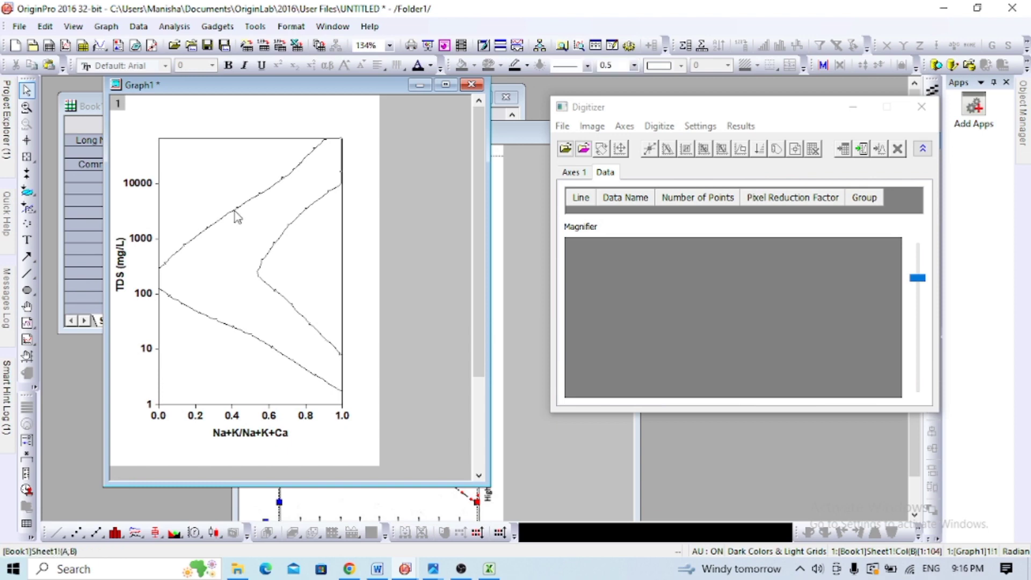
click(588, 66)
click(588, 93)
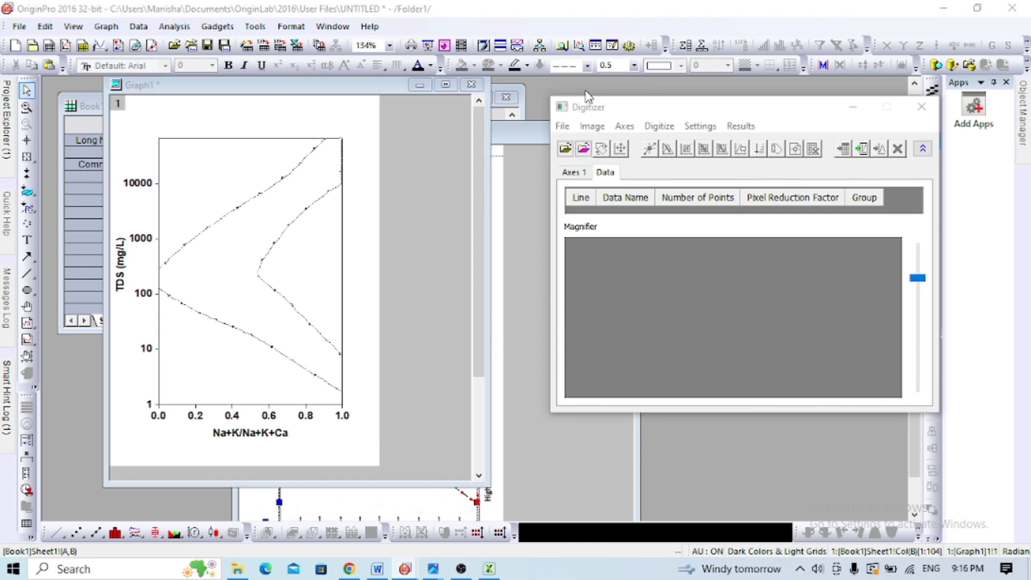
click(587, 65)
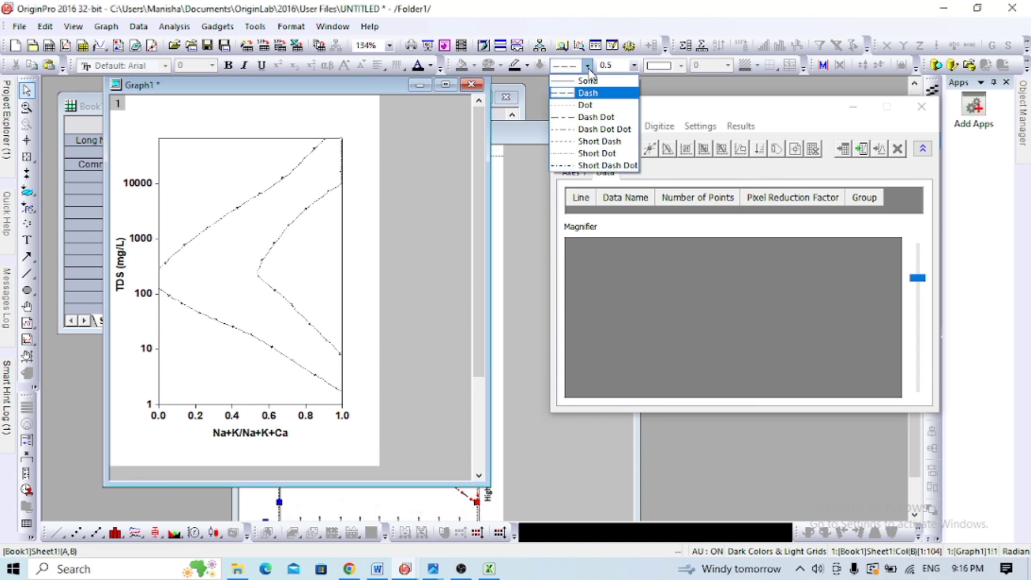
click(589, 117)
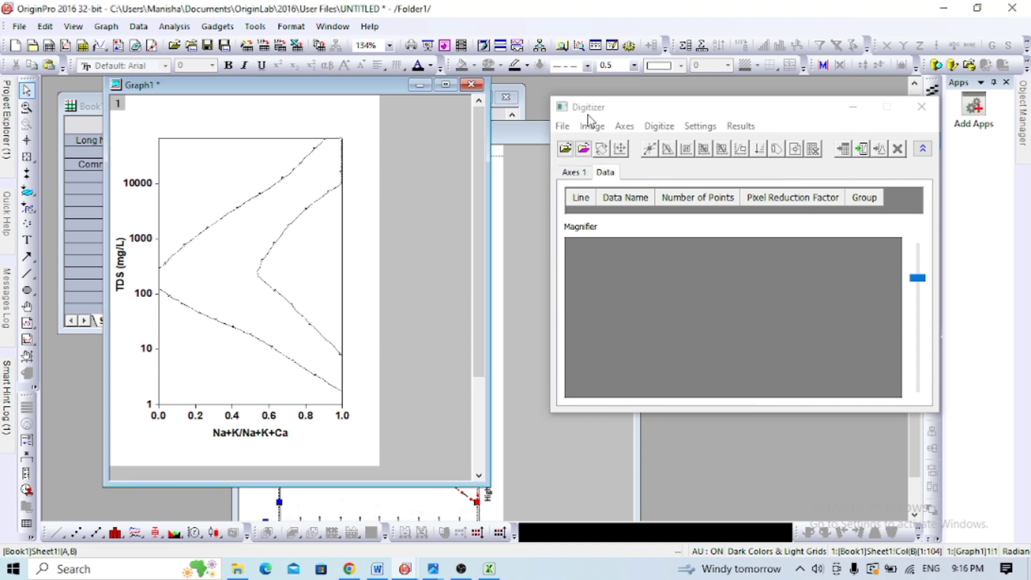
click(634, 65)
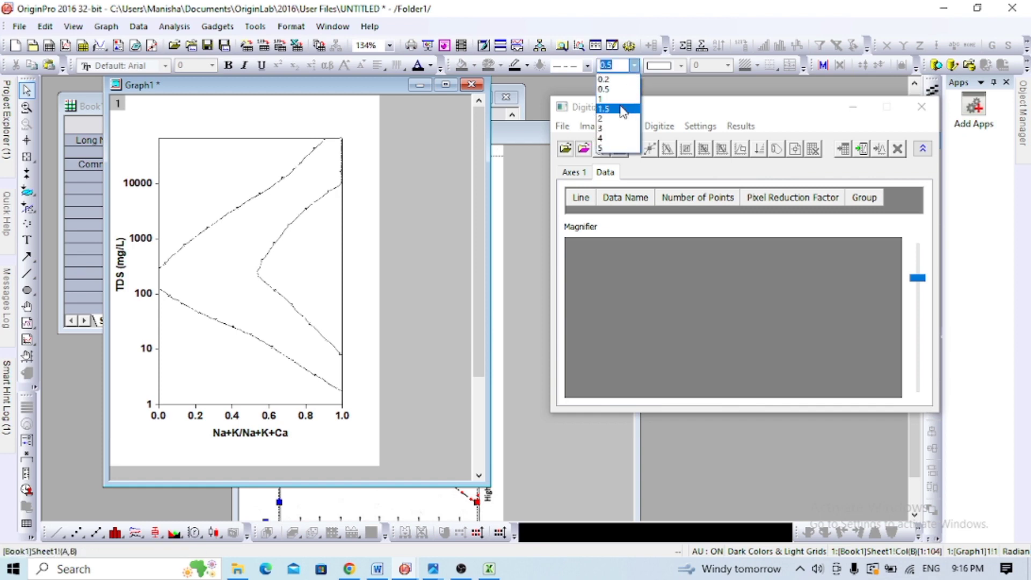
click(614, 119)
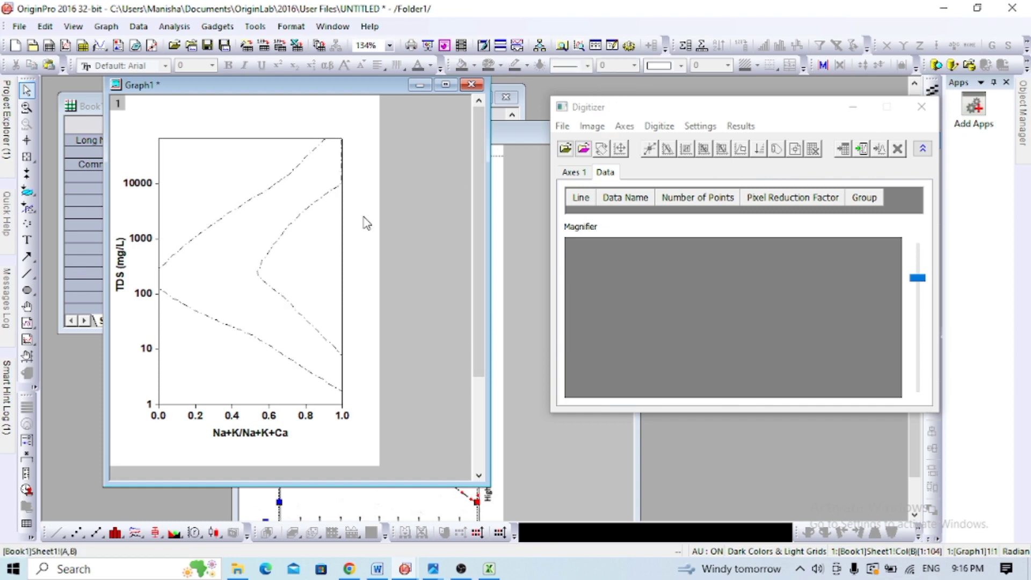
click(633, 66)
click(622, 131)
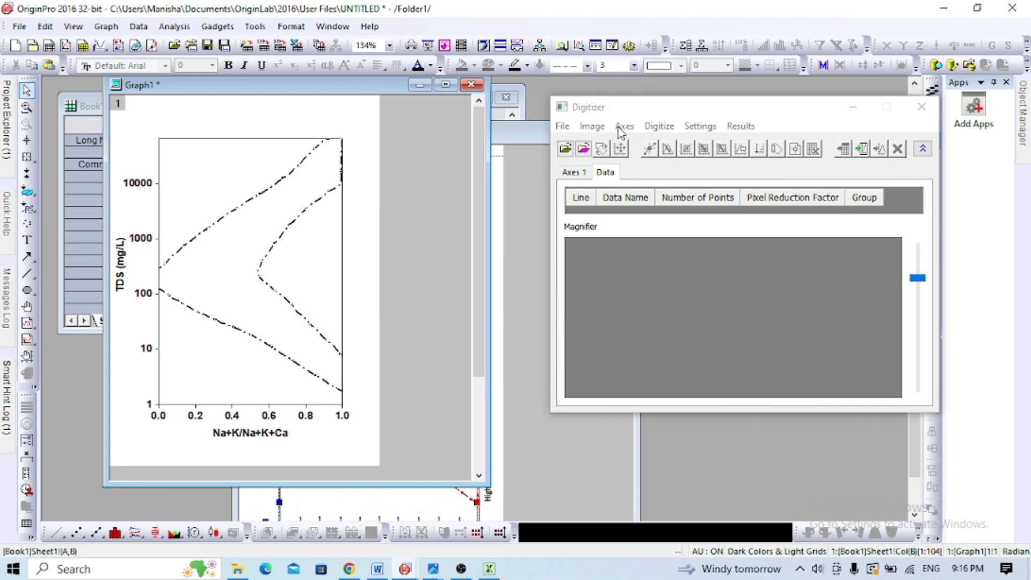
click(450, 210)
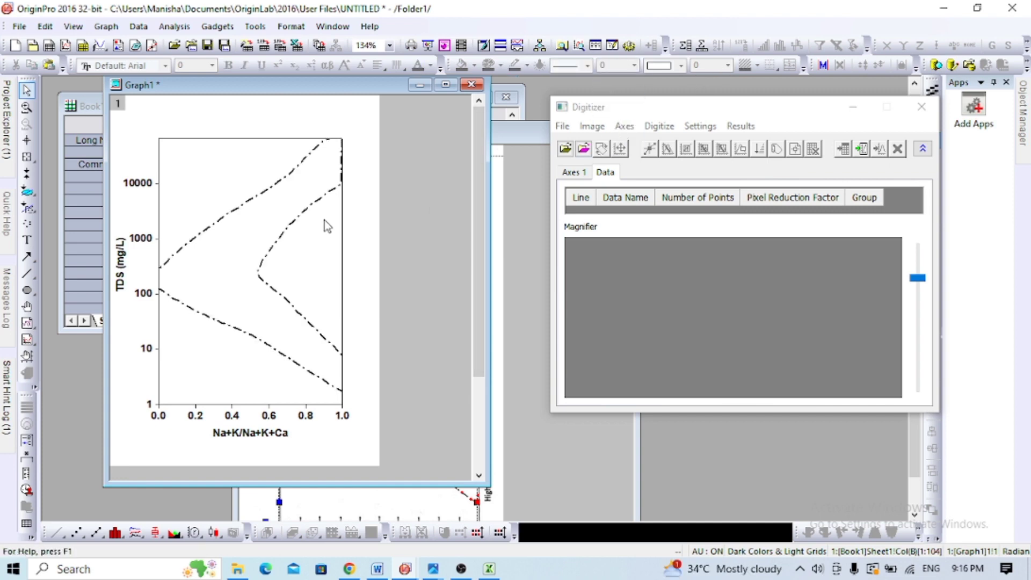
Step: Colour the curves black after trying green, navy and red
click(248, 206)
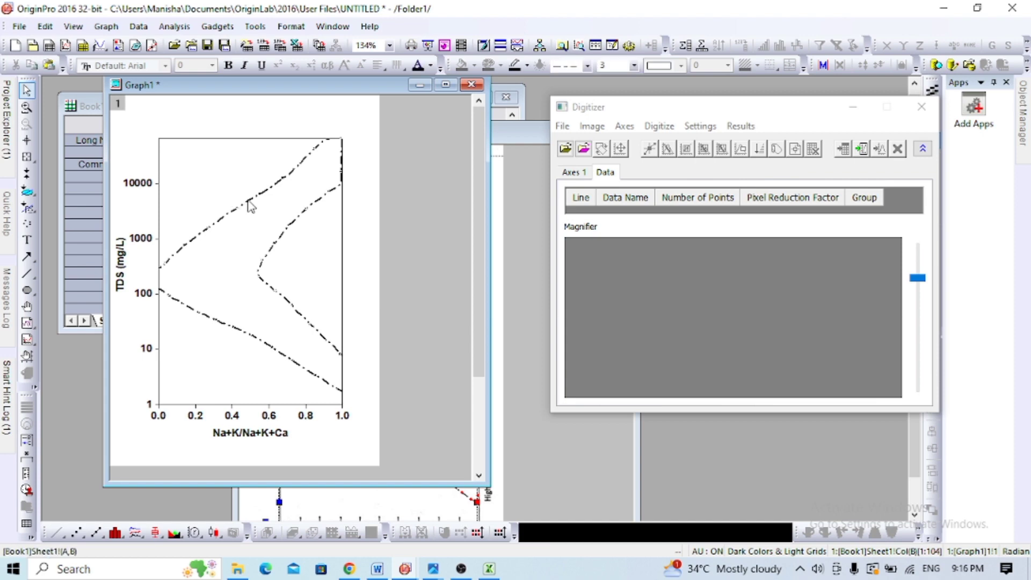
click(527, 67)
click(543, 102)
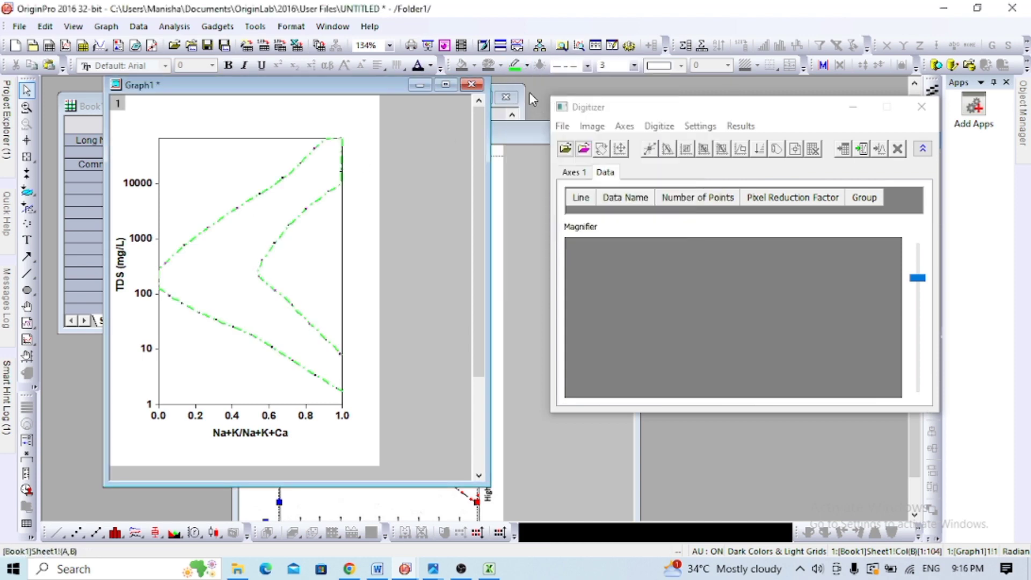
click(527, 66)
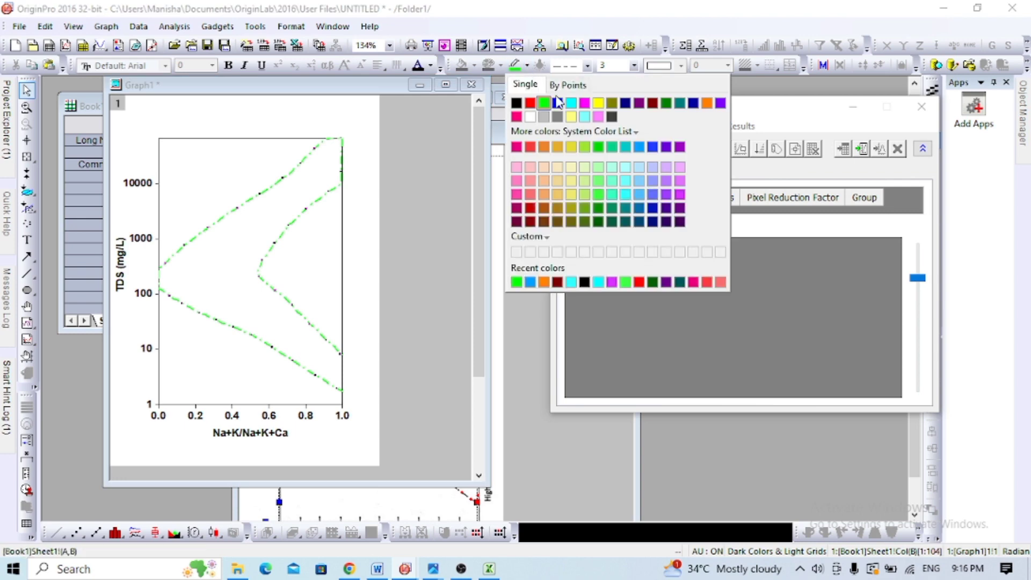
click(624, 103)
click(527, 66)
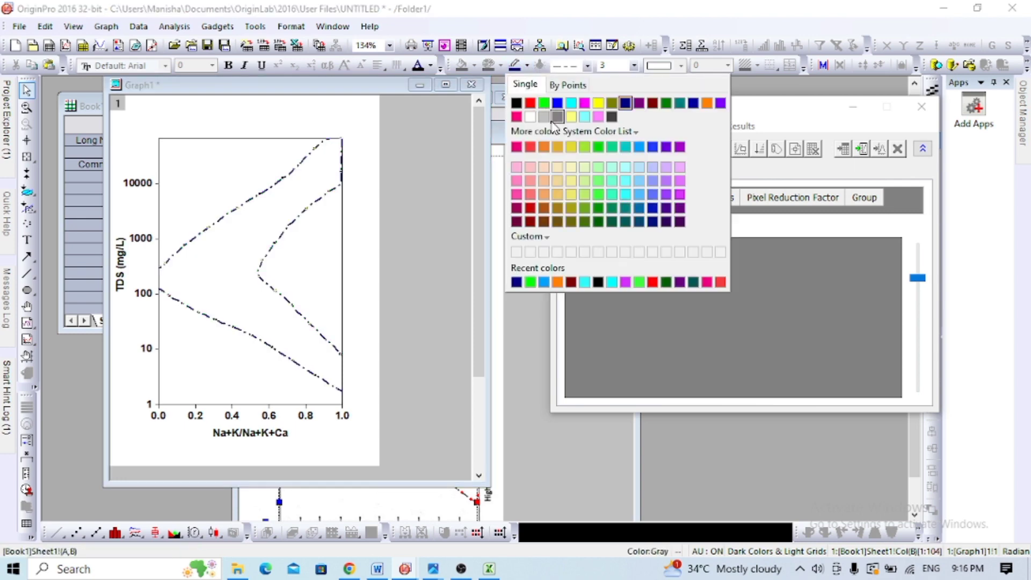
click(531, 147)
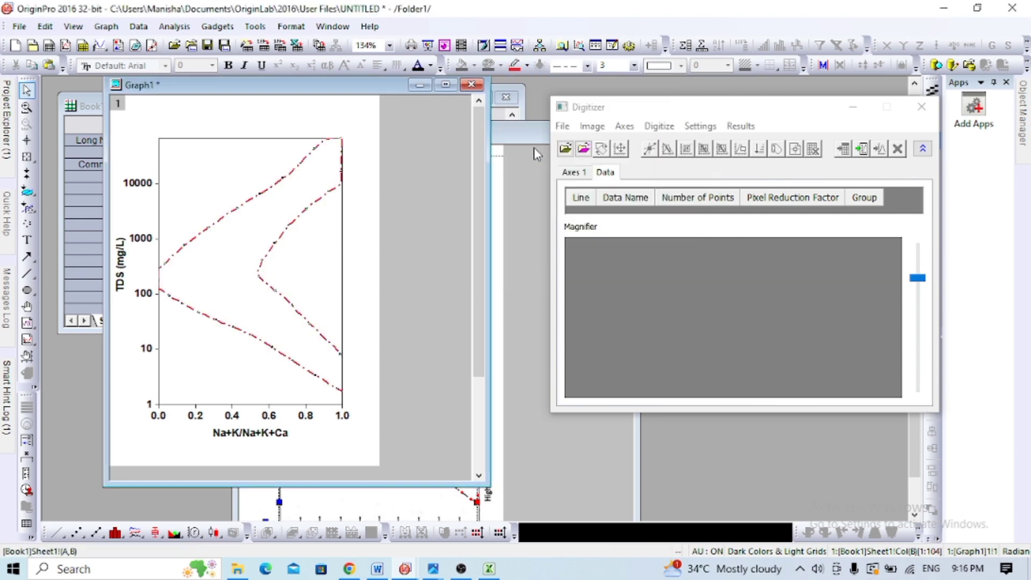
click(526, 67)
click(516, 102)
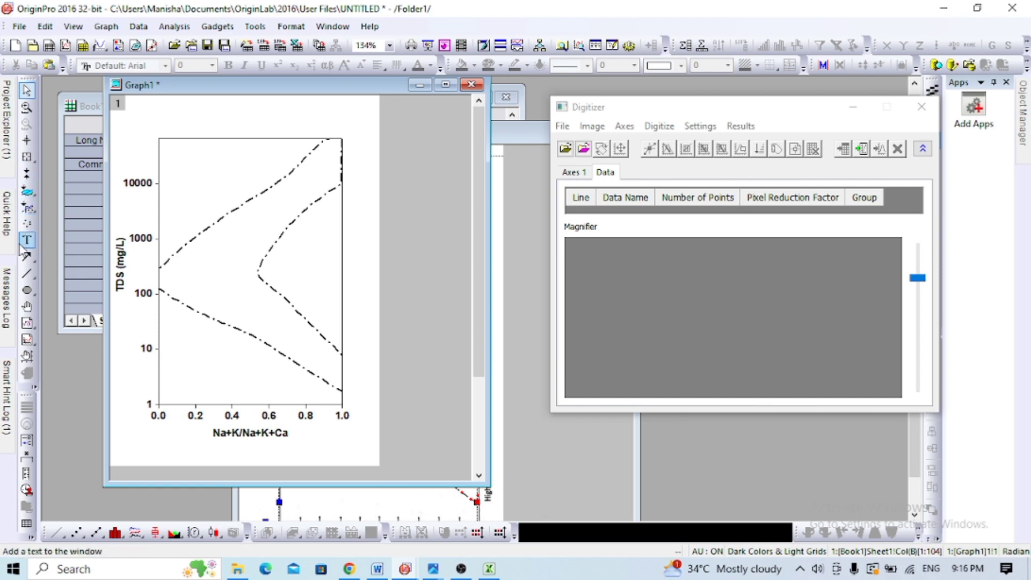
Step: Make the Rock Weathering label bold and move it slightly up and right
click(23, 244)
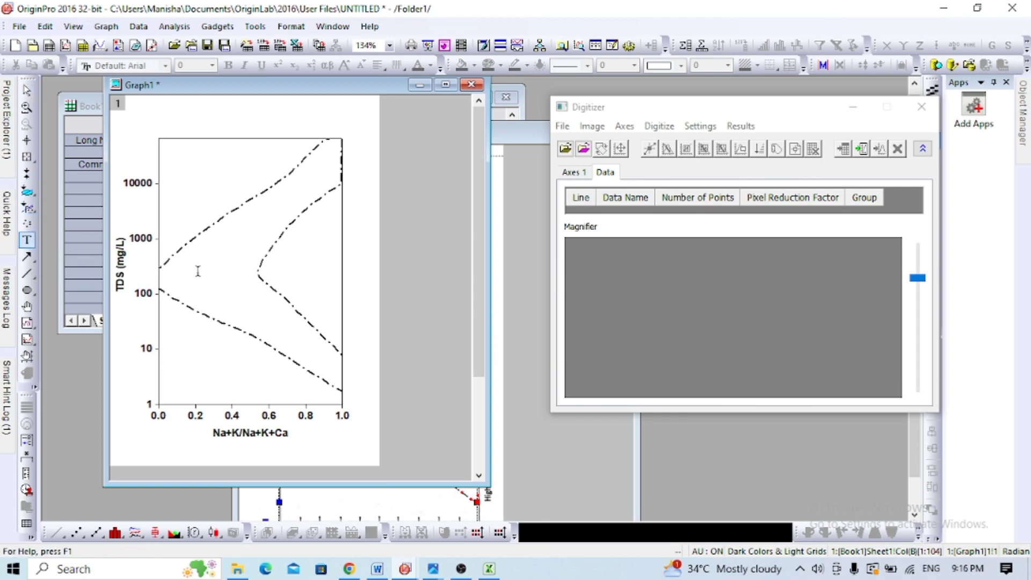
click(212, 272)
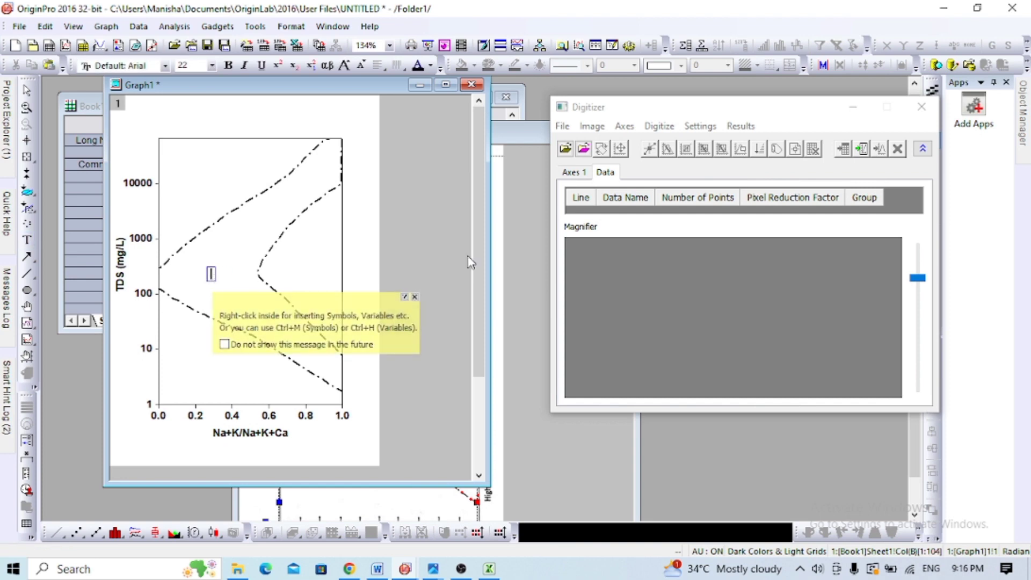
click(415, 296)
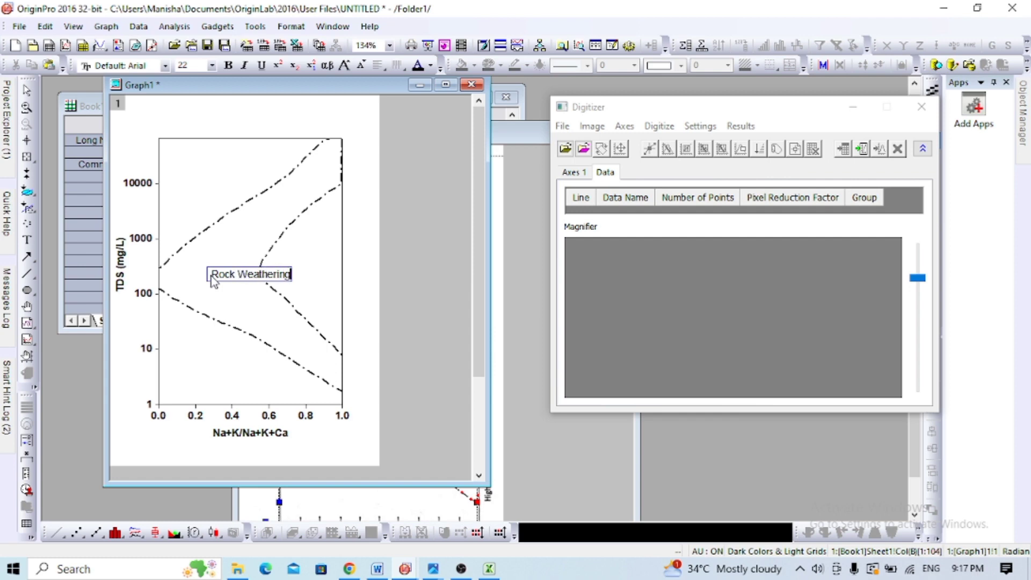
drag(211, 276, 293, 275)
click(228, 65)
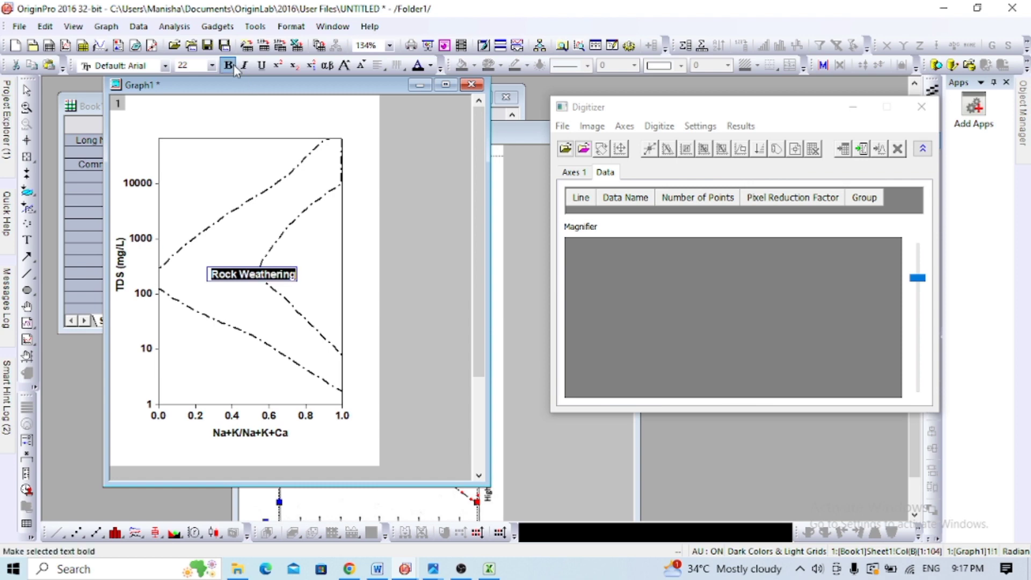
click(461, 328)
click(278, 275)
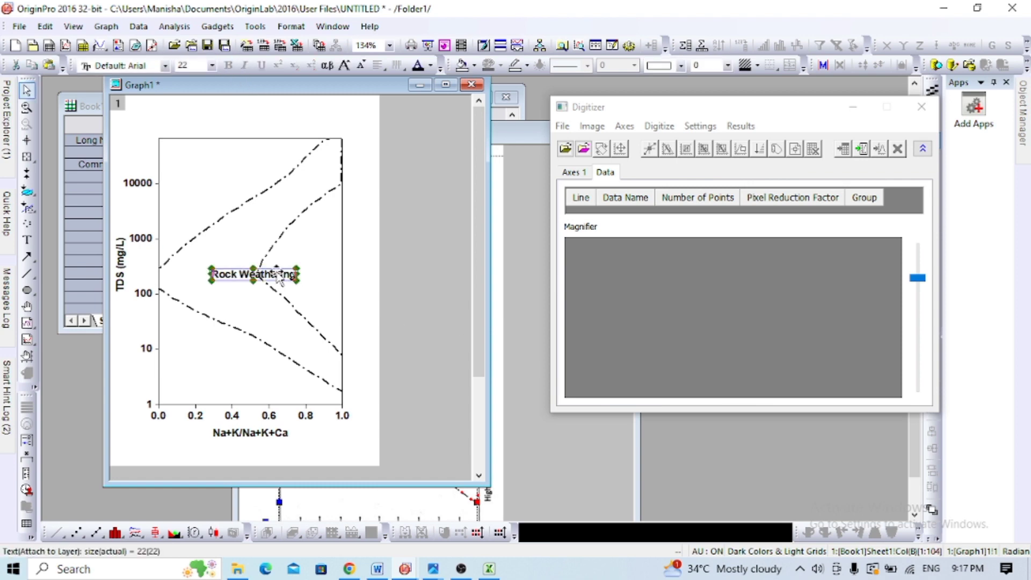
drag(278, 275, 284, 267)
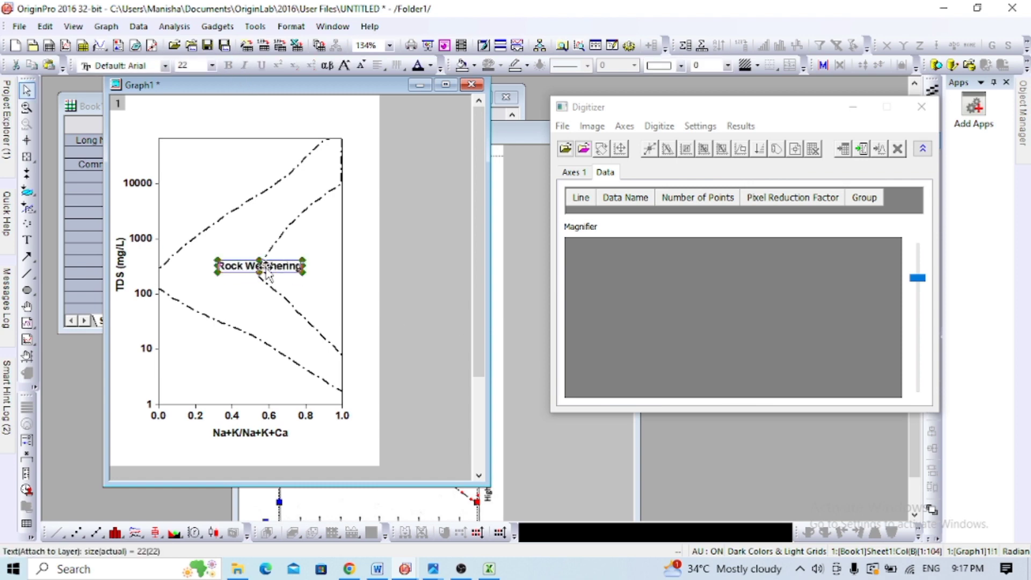
click(298, 253)
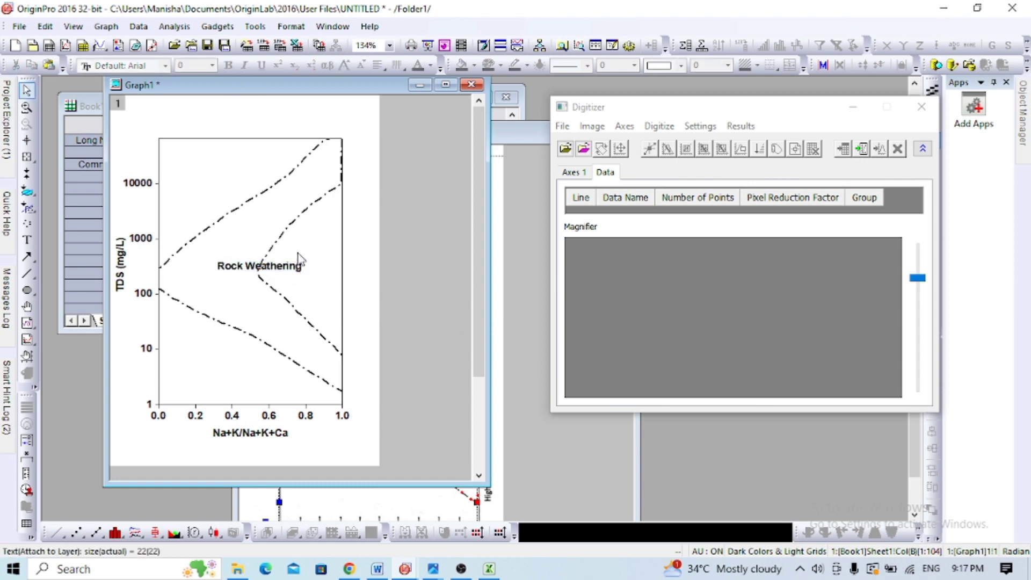
Step: Add a bold 'Evaporation' label and place it near the upper curve
click(27, 240)
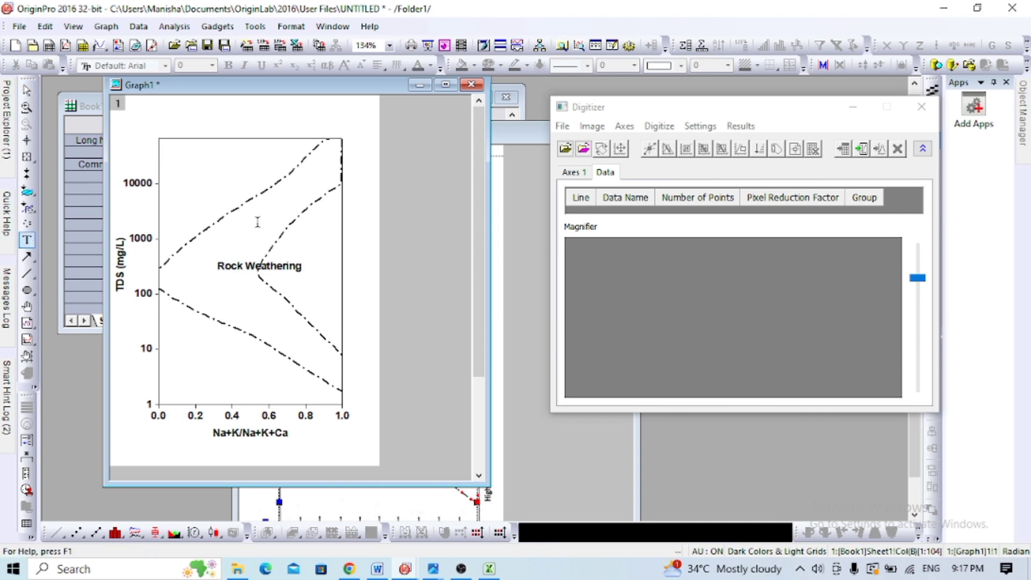
click(257, 222)
text(E)
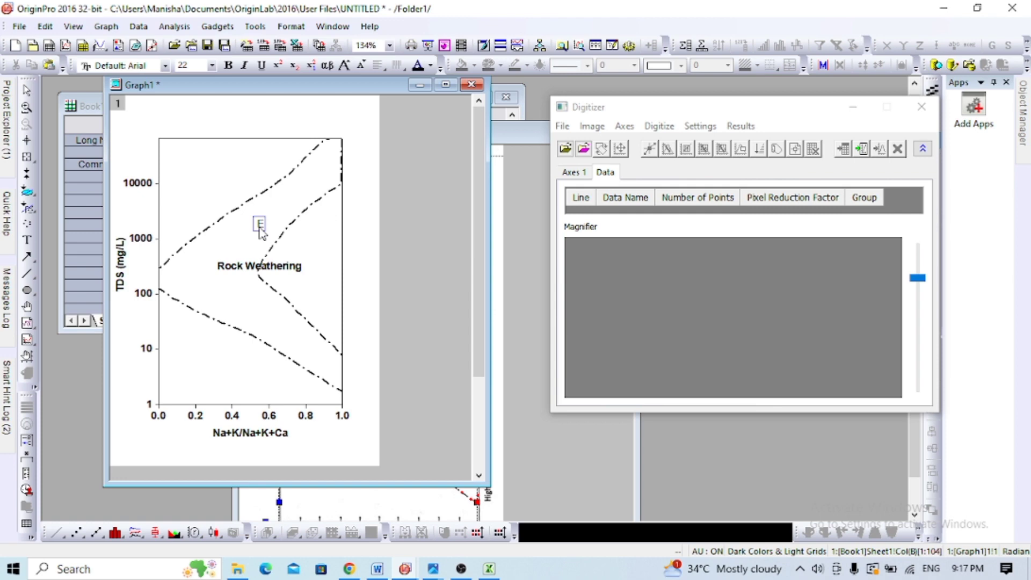
text(vaporation)
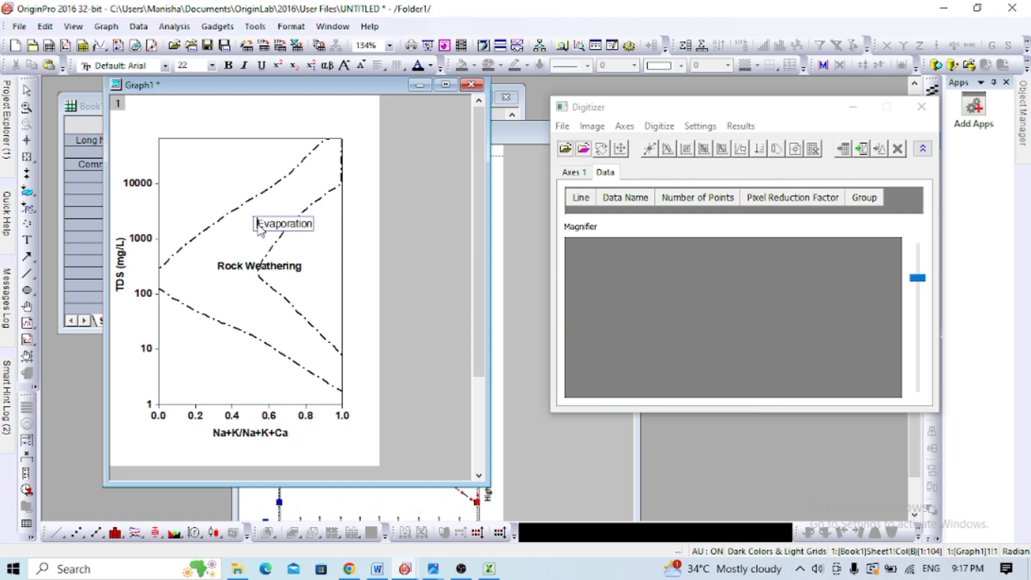
drag(258, 226, 314, 229)
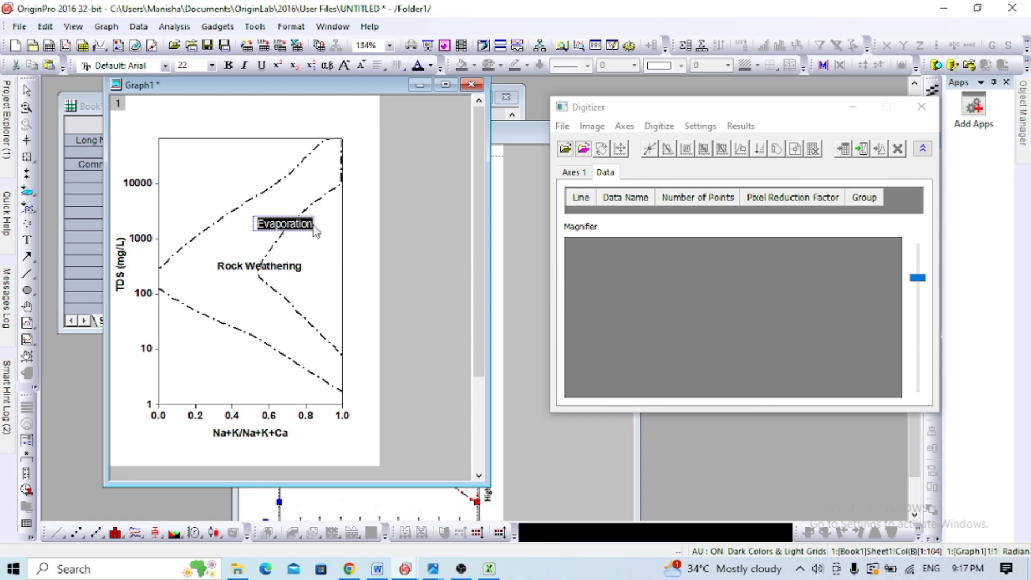
click(228, 65)
click(322, 190)
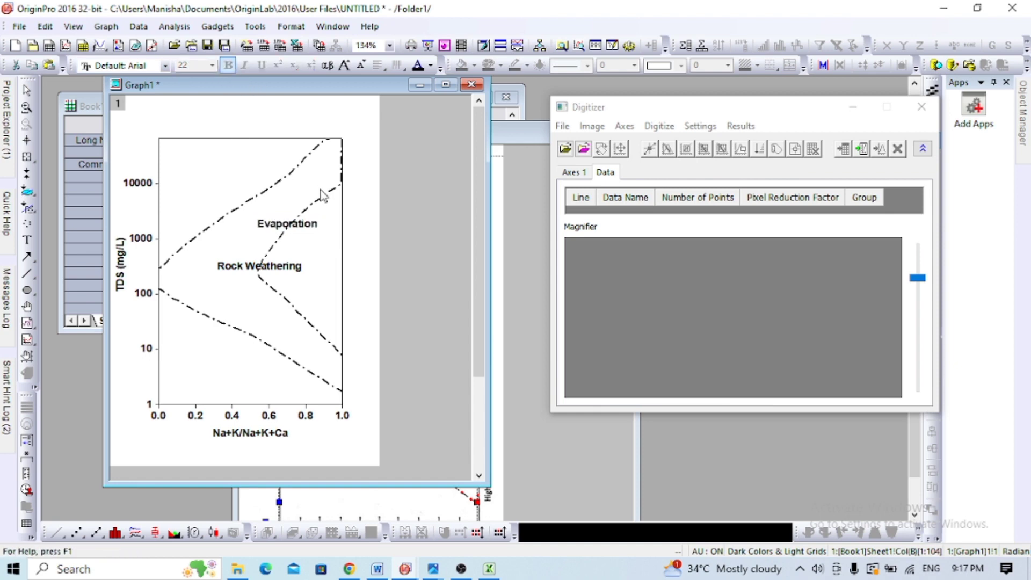
click(282, 226)
drag(282, 226, 277, 191)
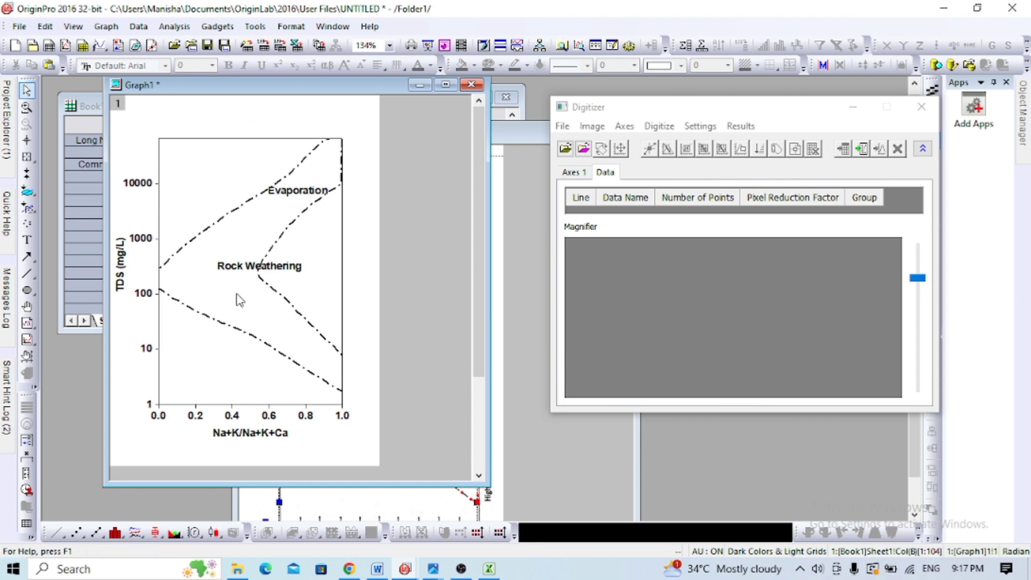
Step: Add a bold 'Precipitation' label below Rock Weathering and nudge it left
click(27, 241)
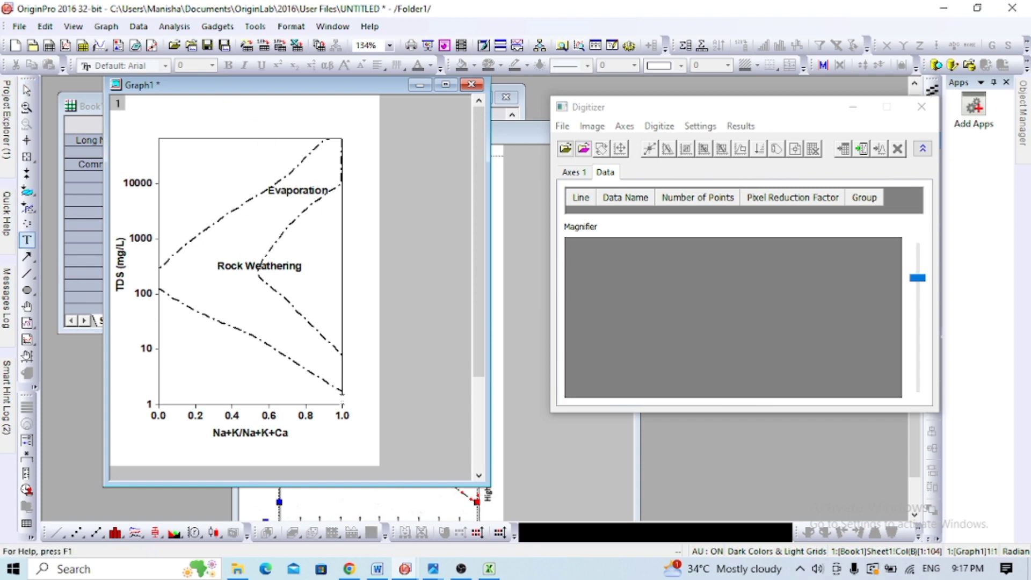
click(273, 334)
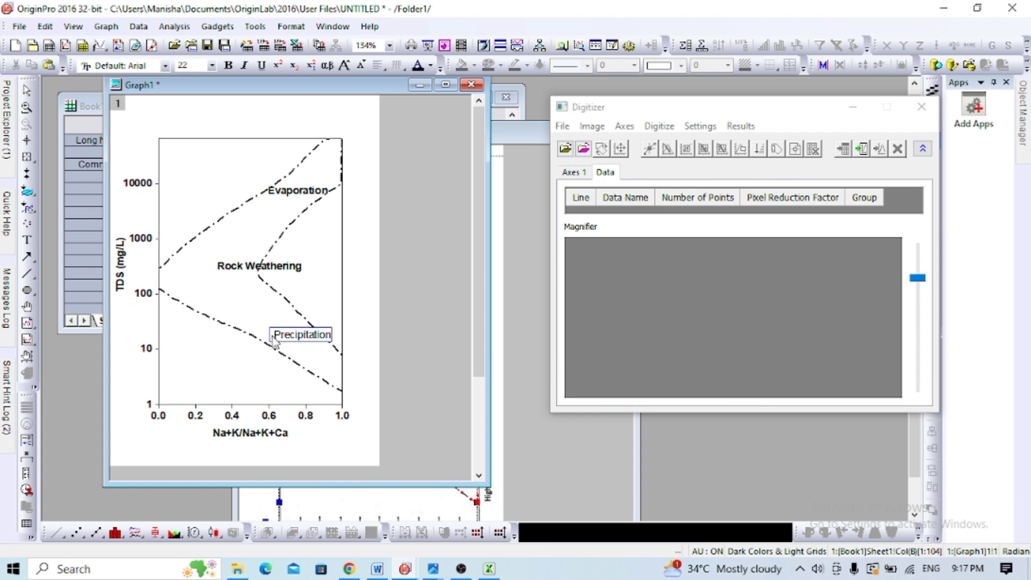
drag(275, 337, 334, 337)
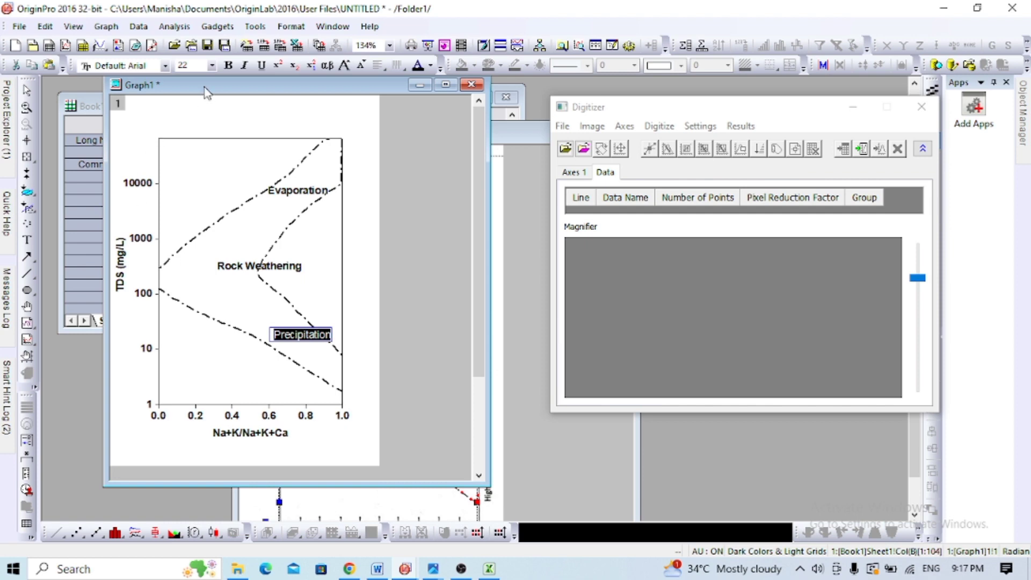
click(231, 73)
click(419, 251)
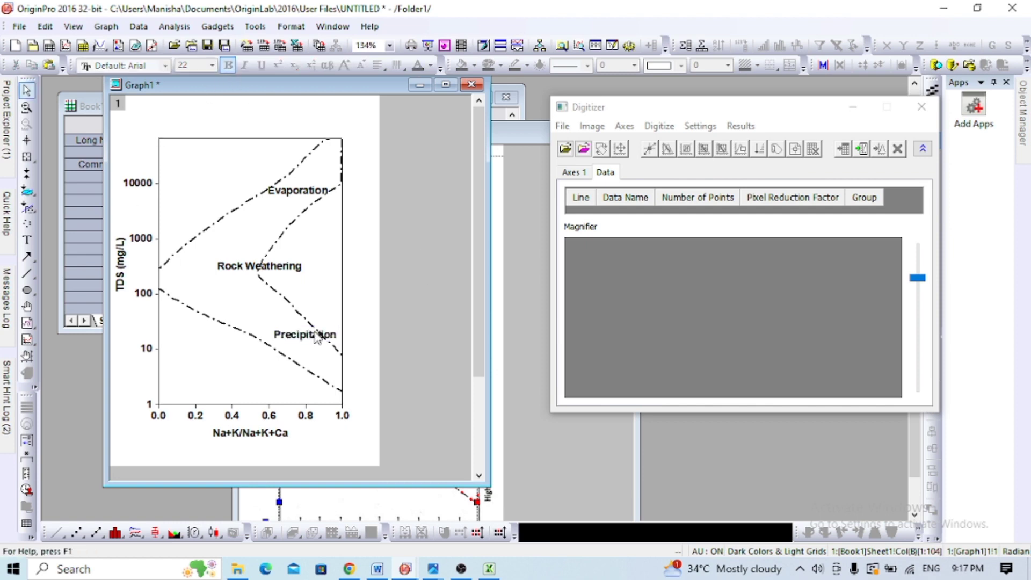
click(310, 339)
drag(309, 339, 295, 336)
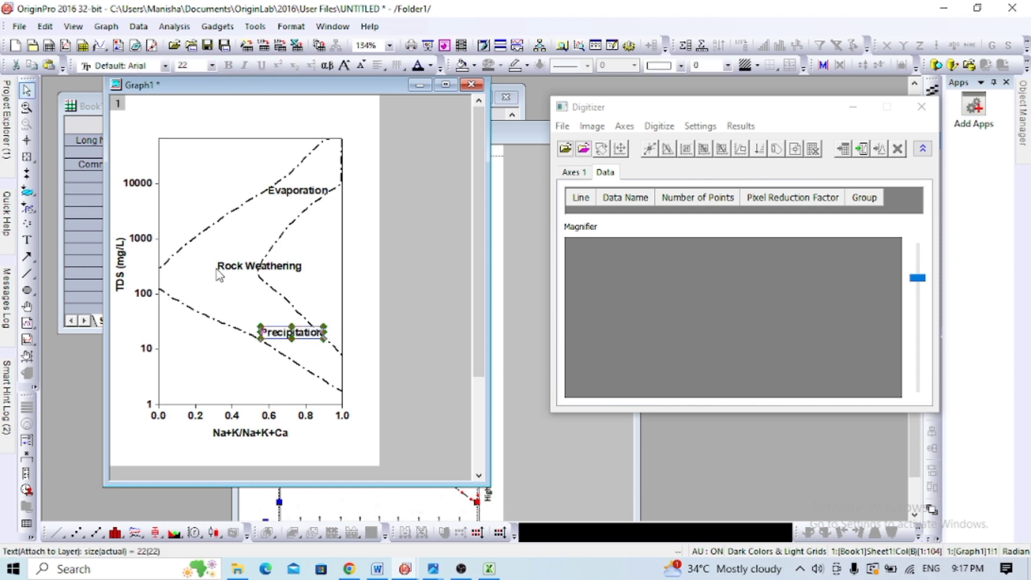
click(397, 257)
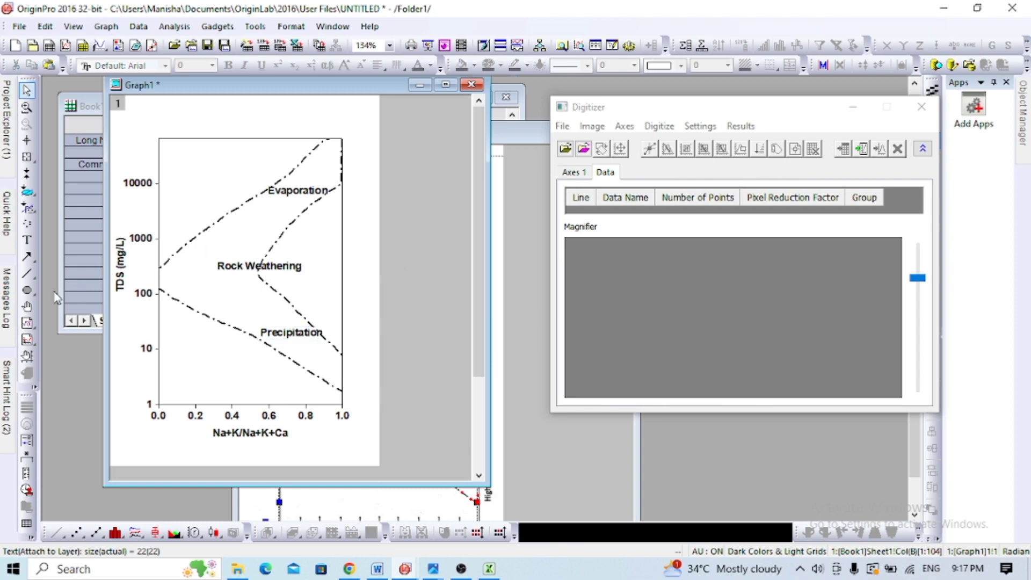
Step: Draw a red arrow of width 2 pointing up-right toward Evaporation
click(28, 256)
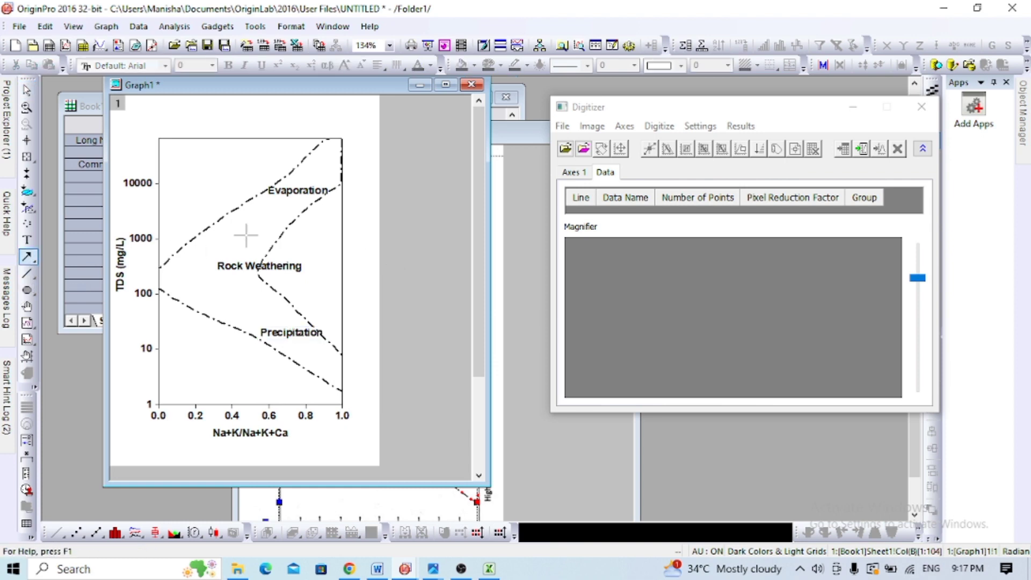
drag(250, 233, 285, 198)
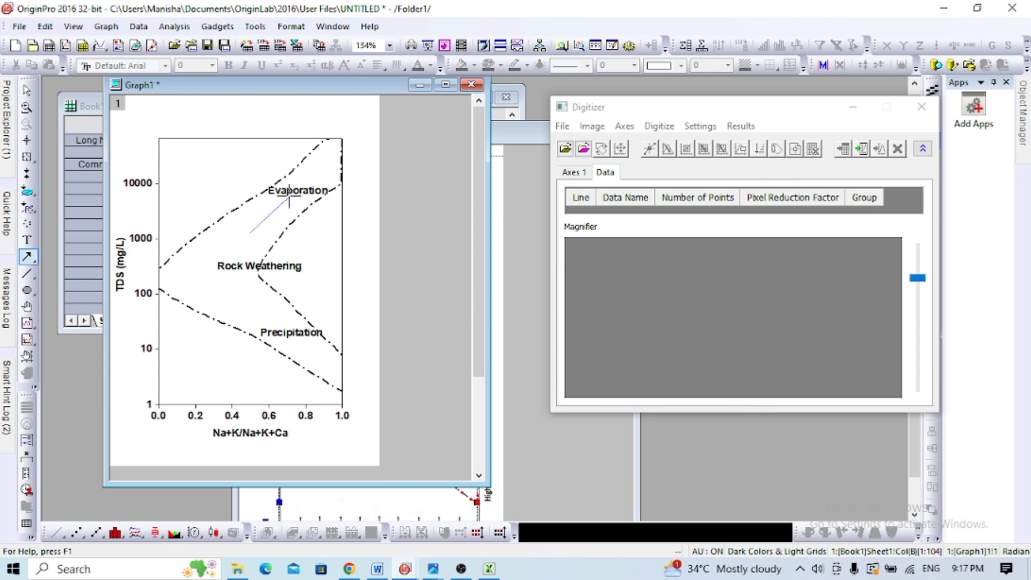
click(264, 223)
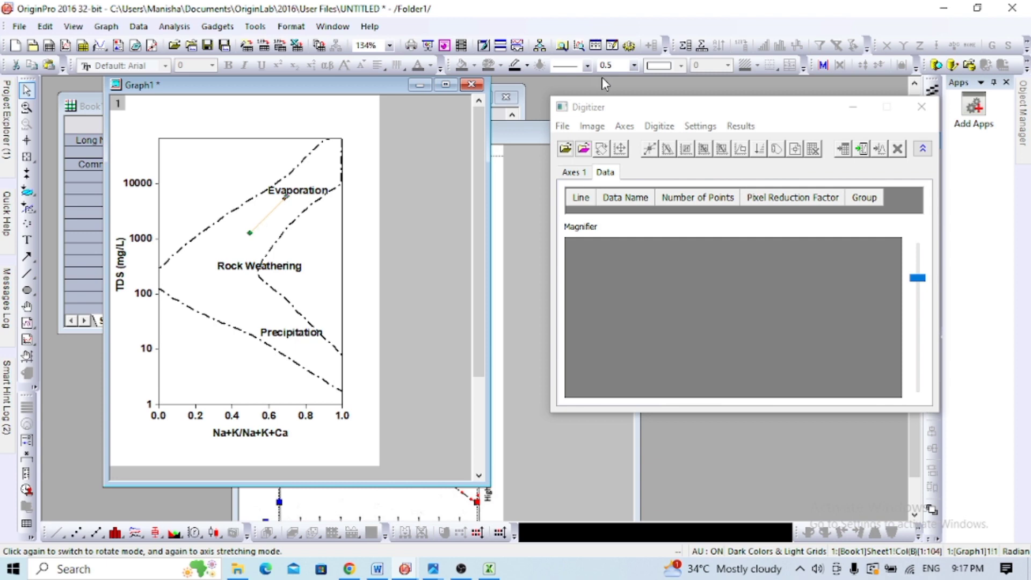
click(635, 65)
click(615, 122)
click(526, 65)
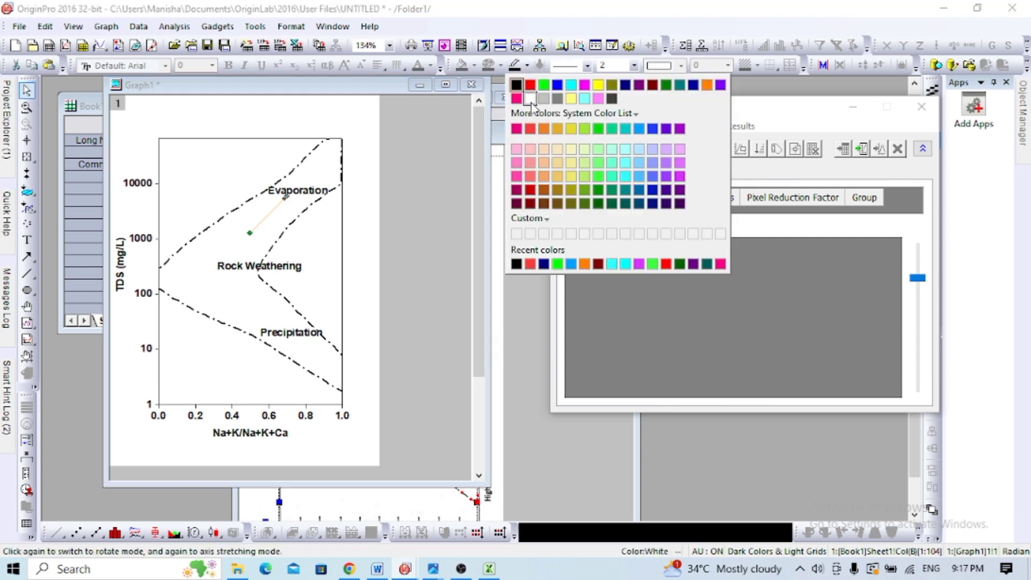
click(530, 129)
click(366, 246)
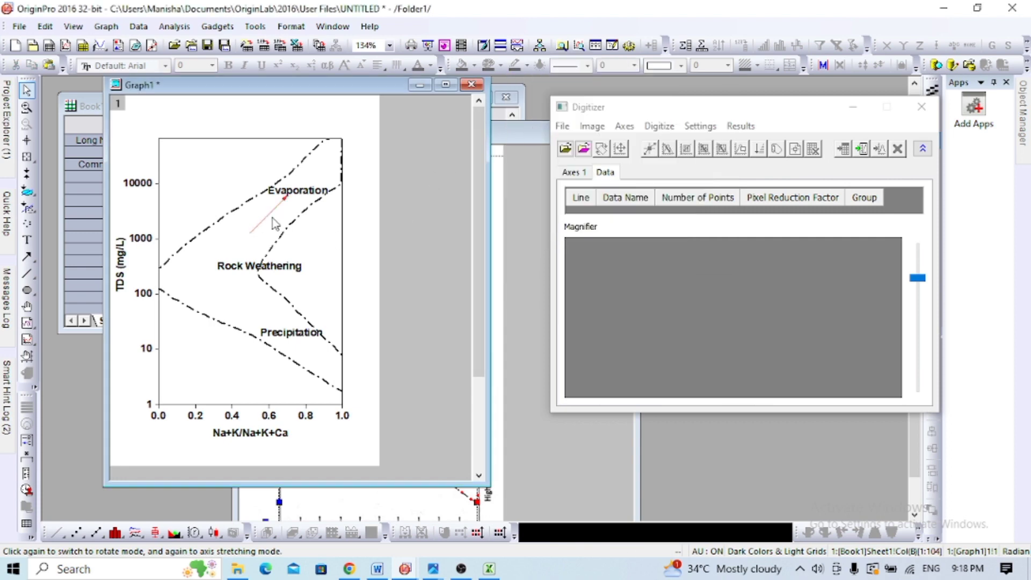
Step: Try width 4 on the upper arrow, then set it back to width 2
click(269, 217)
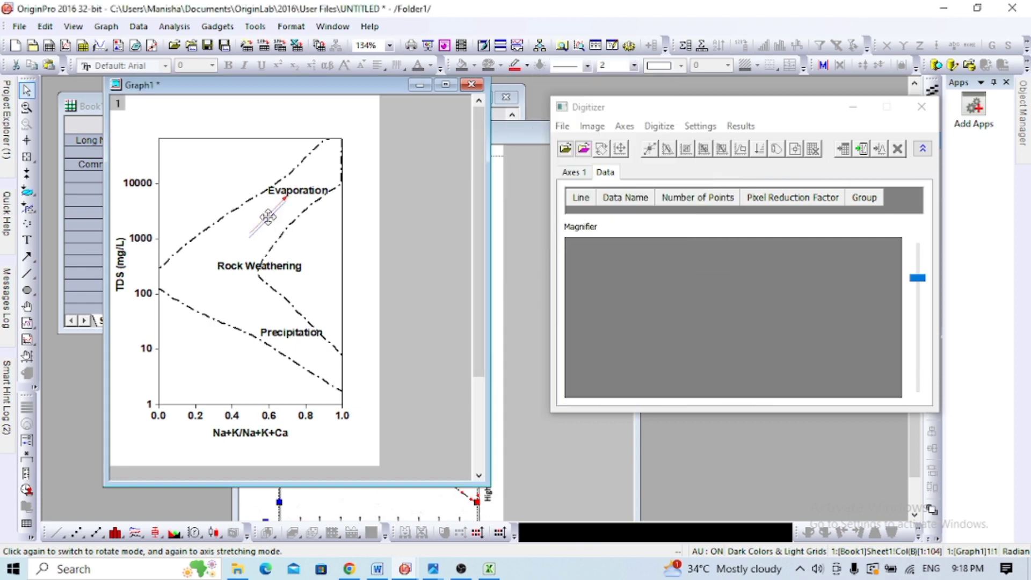
click(634, 67)
click(604, 139)
click(635, 66)
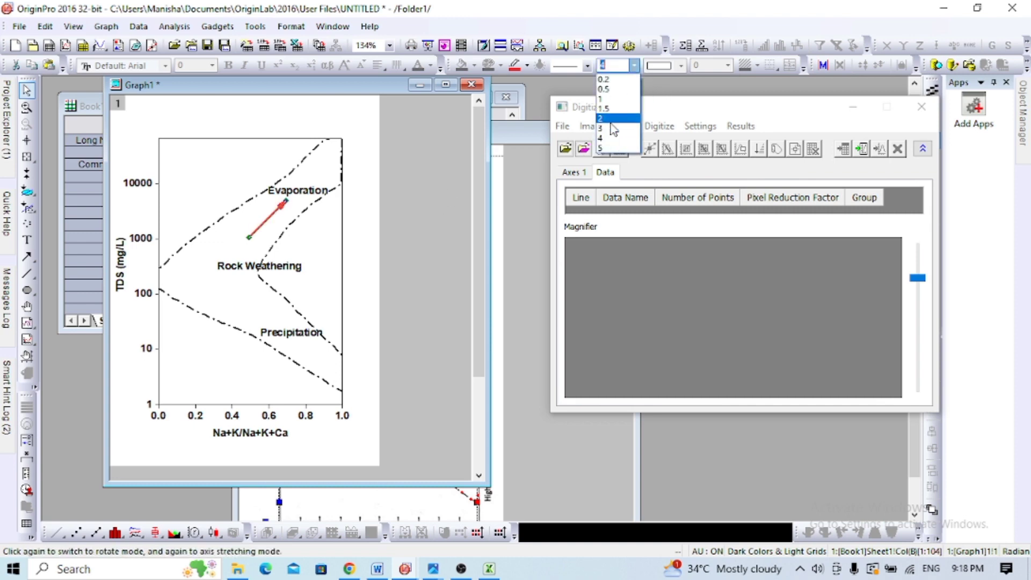
click(611, 120)
click(391, 214)
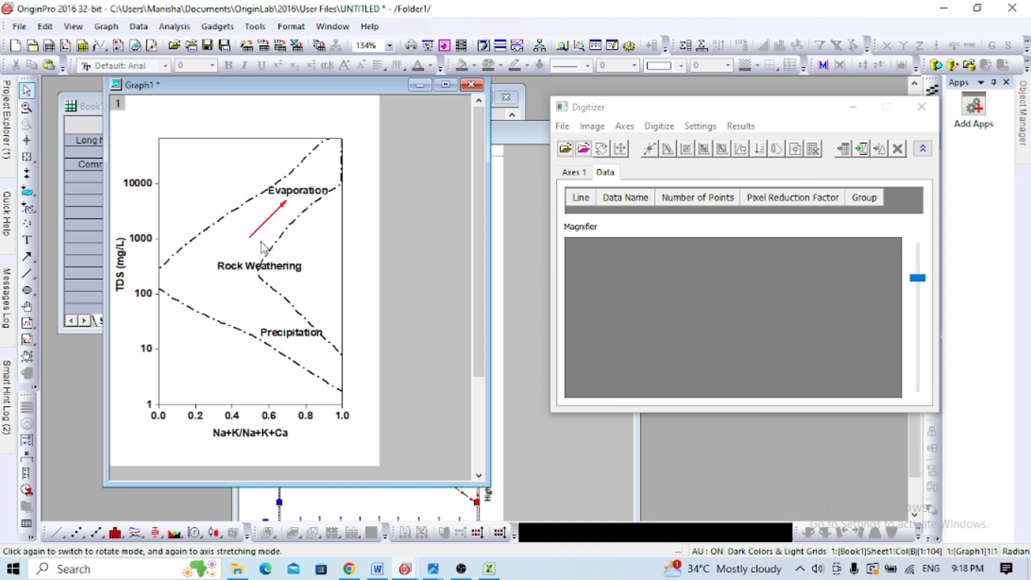
Step: Draw a solid red arrow of width 3 pointing down-right toward Precipitation
click(27, 256)
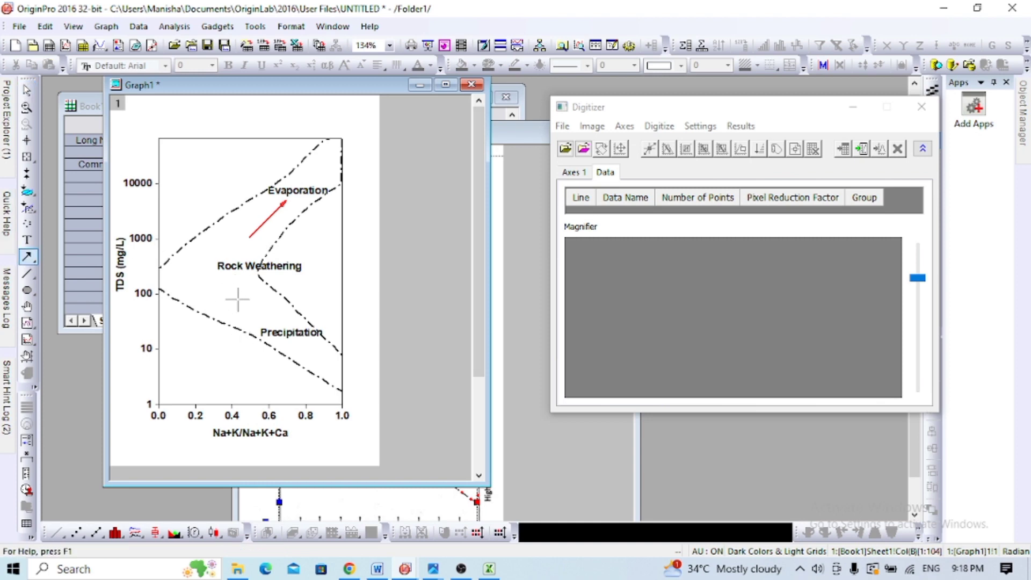
drag(238, 299, 279, 325)
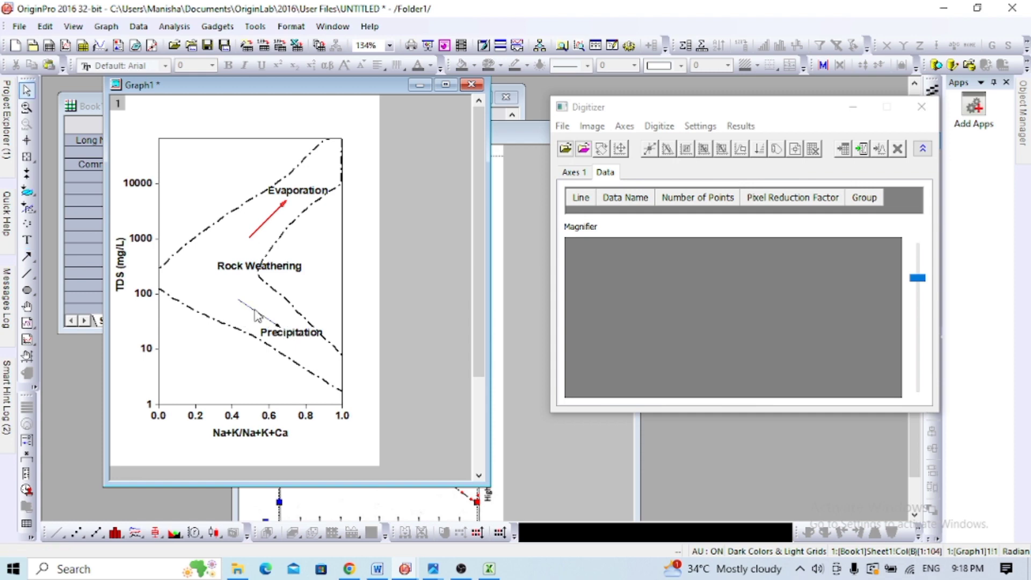
click(255, 312)
click(634, 65)
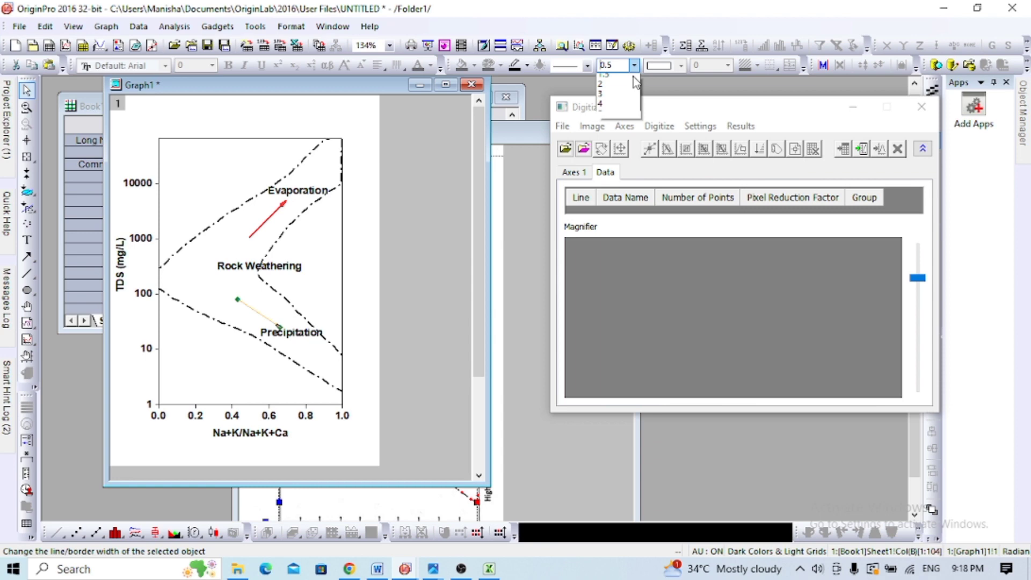
click(628, 93)
click(588, 66)
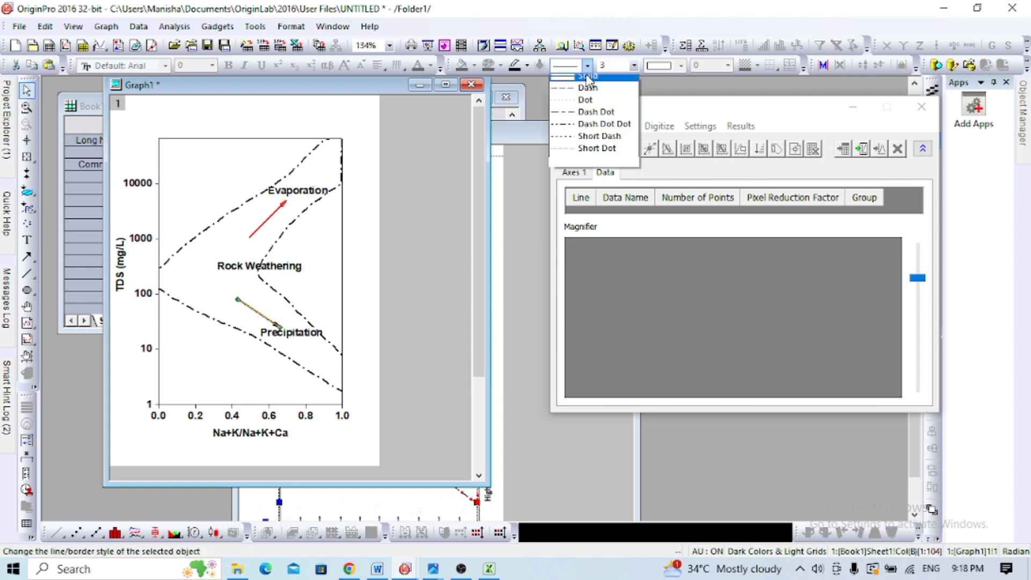
click(532, 65)
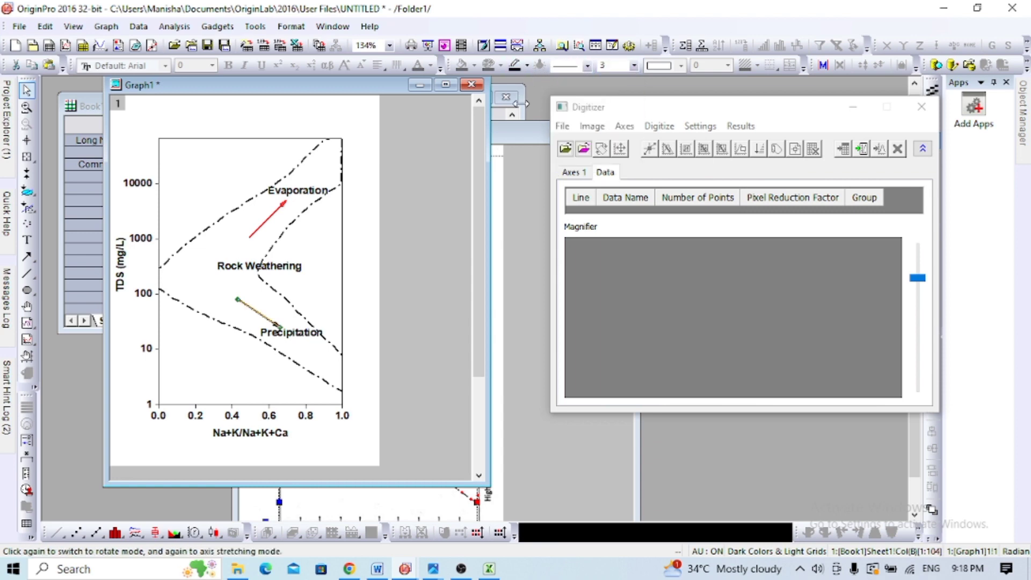
click(528, 67)
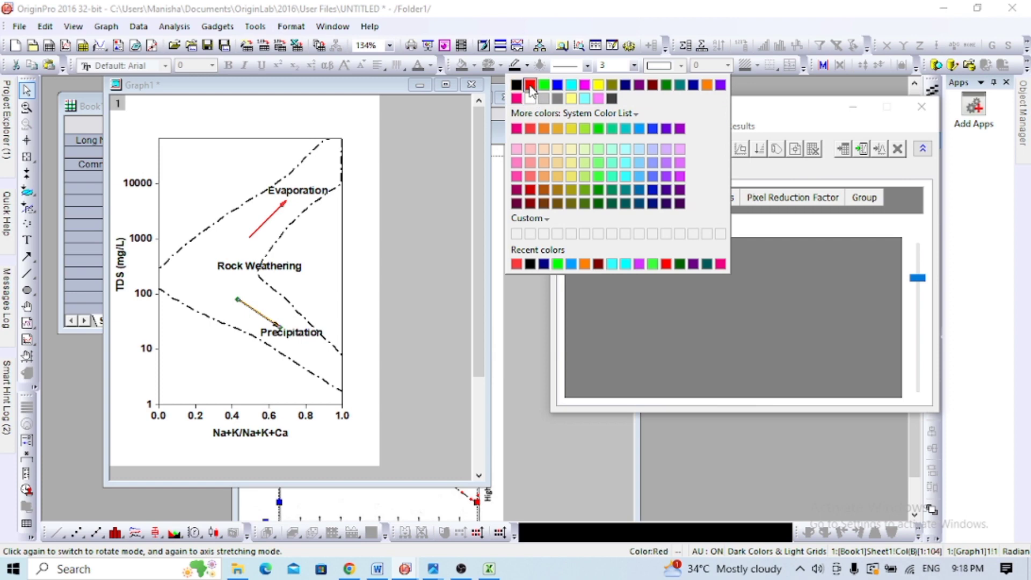
click(522, 85)
click(469, 181)
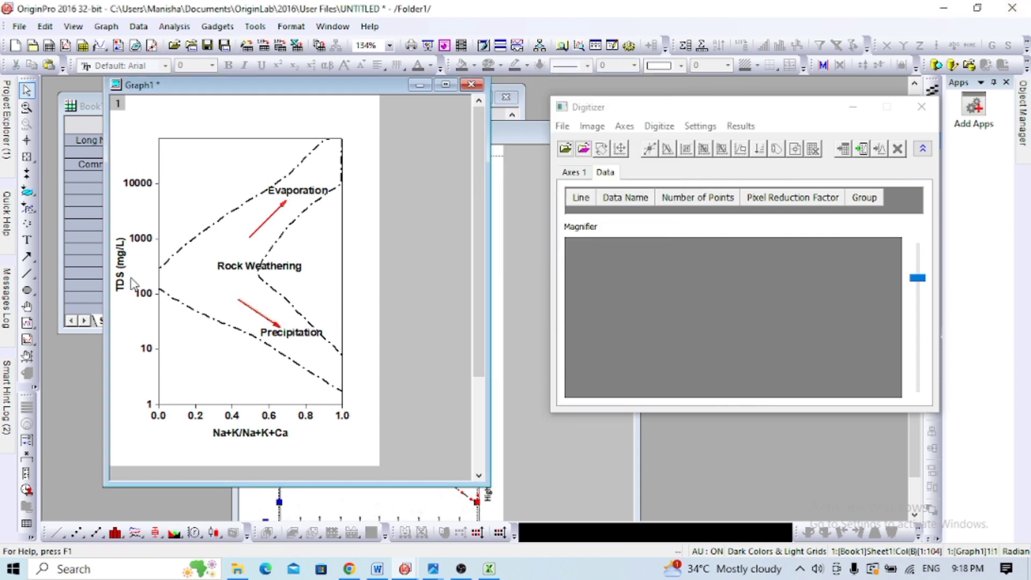